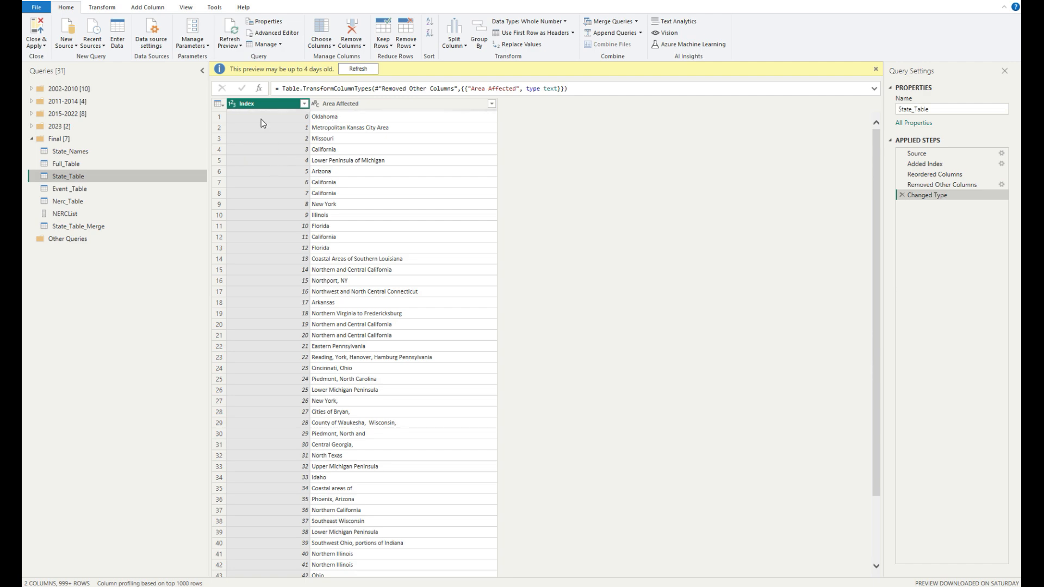
Step: Look through Full_Table, State_Table, Event_Table and Nerc_Table, examining the free-text Area Affected entries in State_Table
click(74, 166)
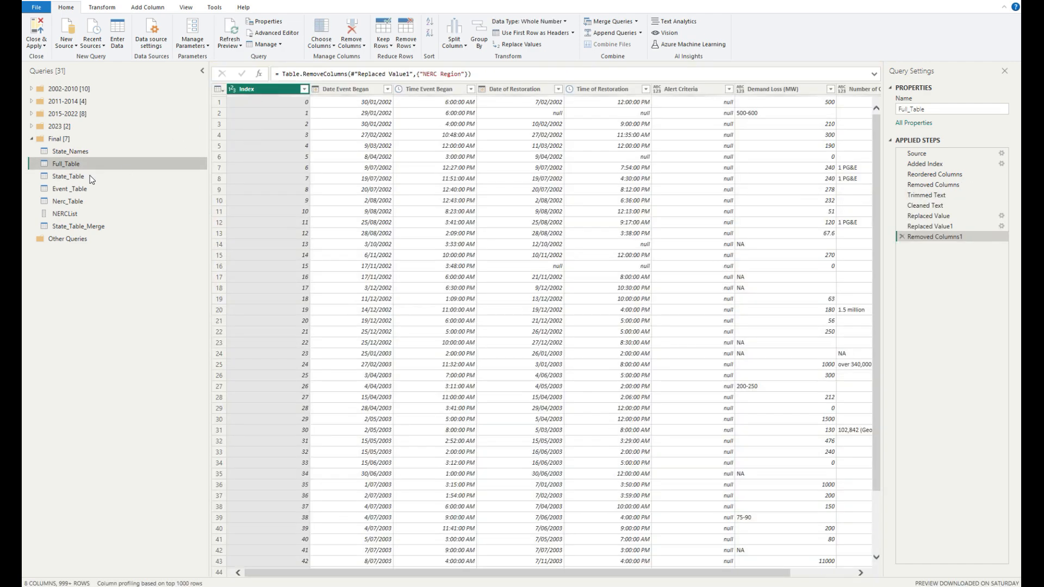
click(91, 180)
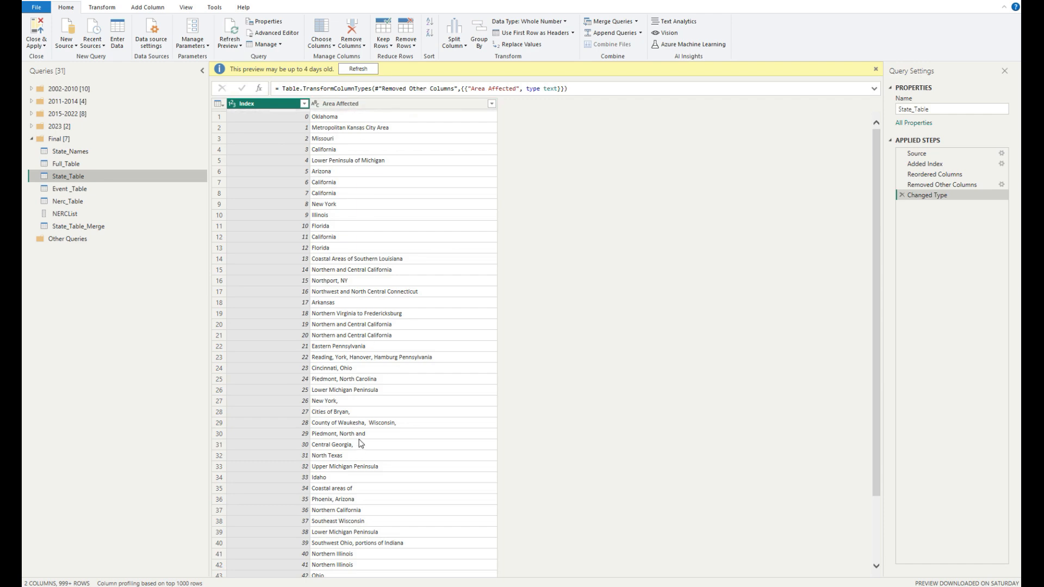
scroll(362, 446, down, 3)
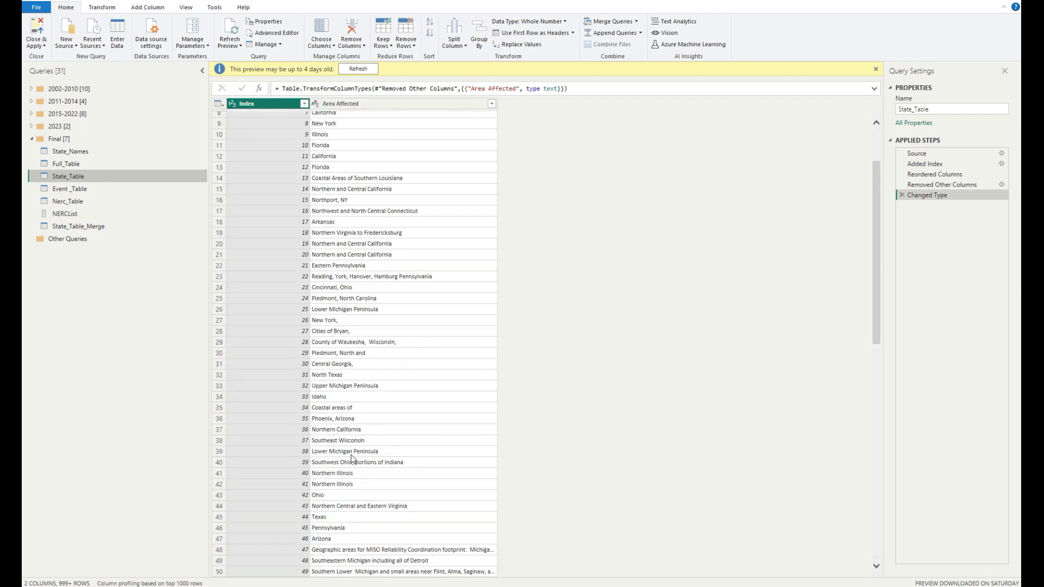
scroll(403, 465, down, 13)
scroll(402, 464, up, 15)
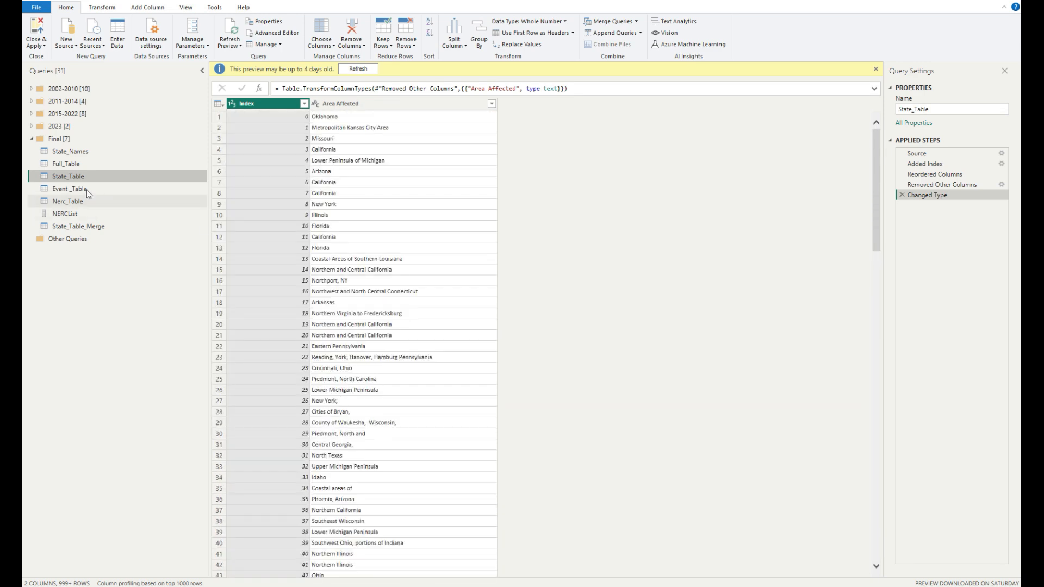
click(73, 189)
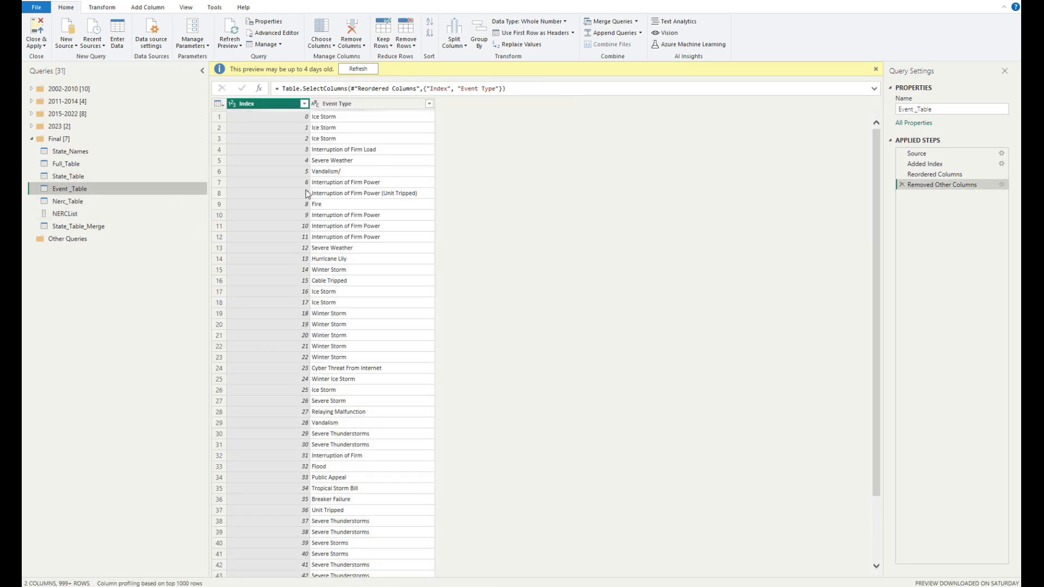
click(70, 203)
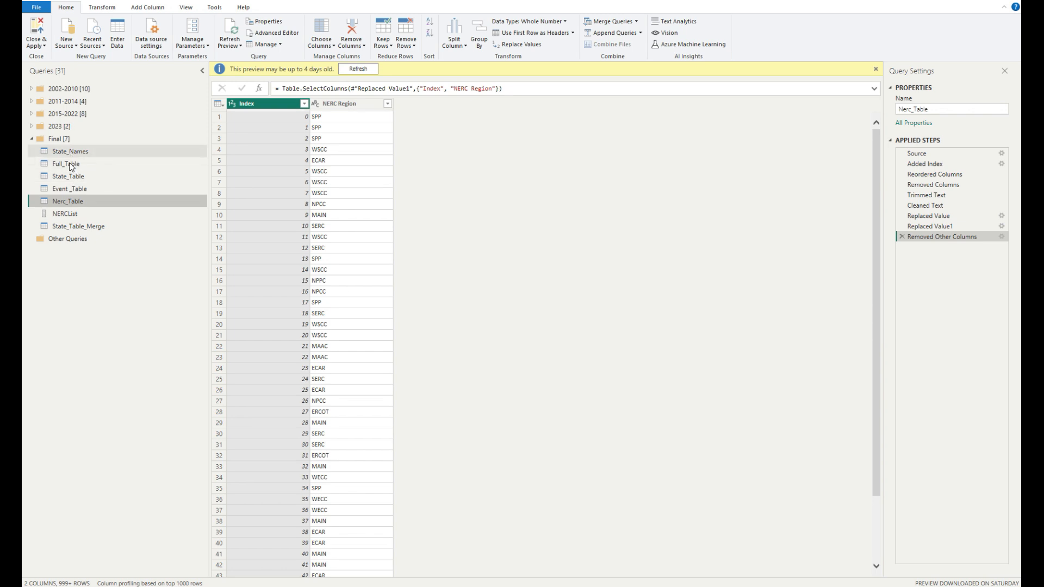
click(68, 178)
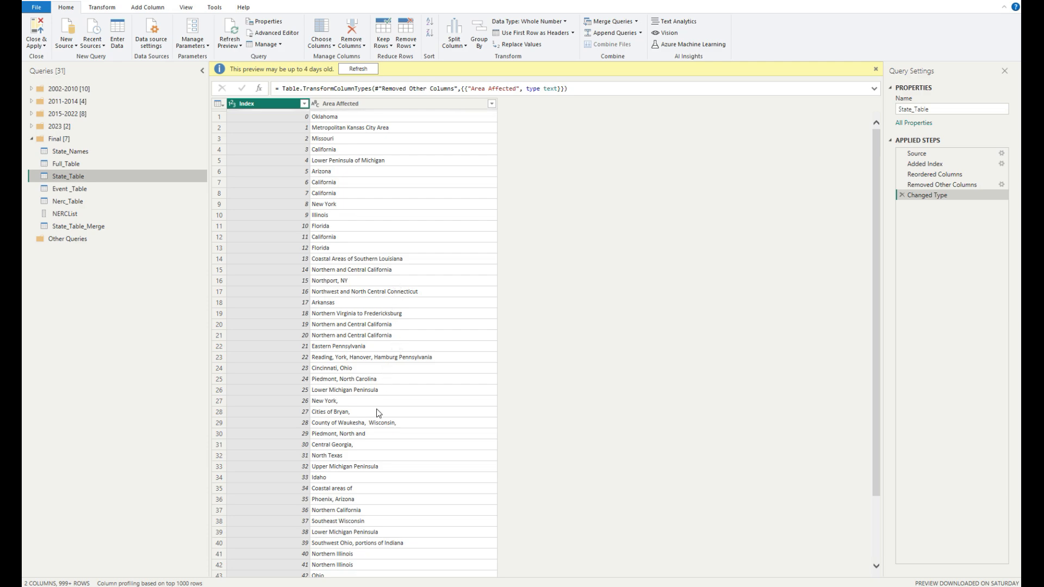
scroll(378, 411, down, 5)
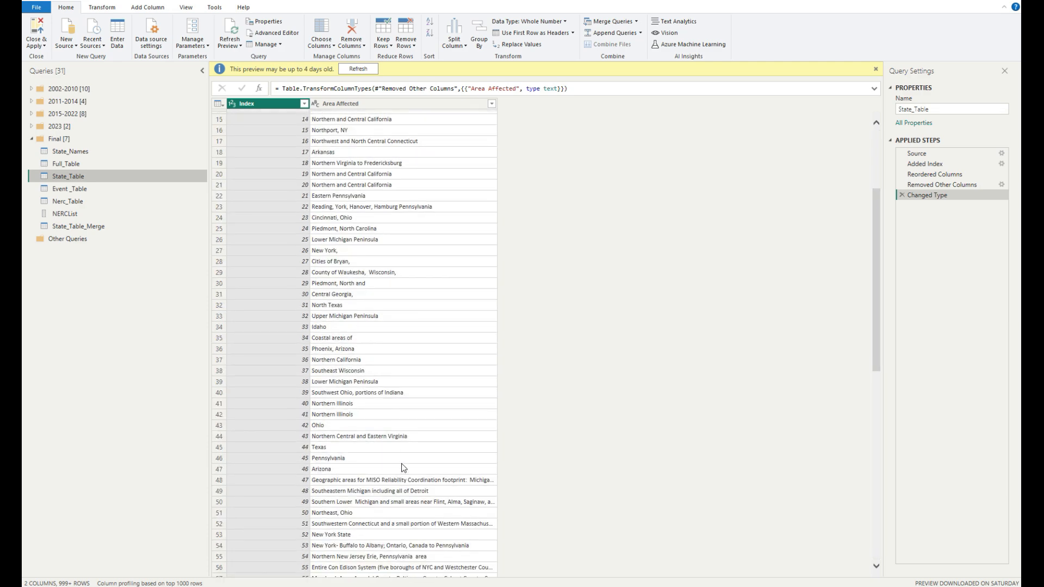
scroll(404, 467, up, 5)
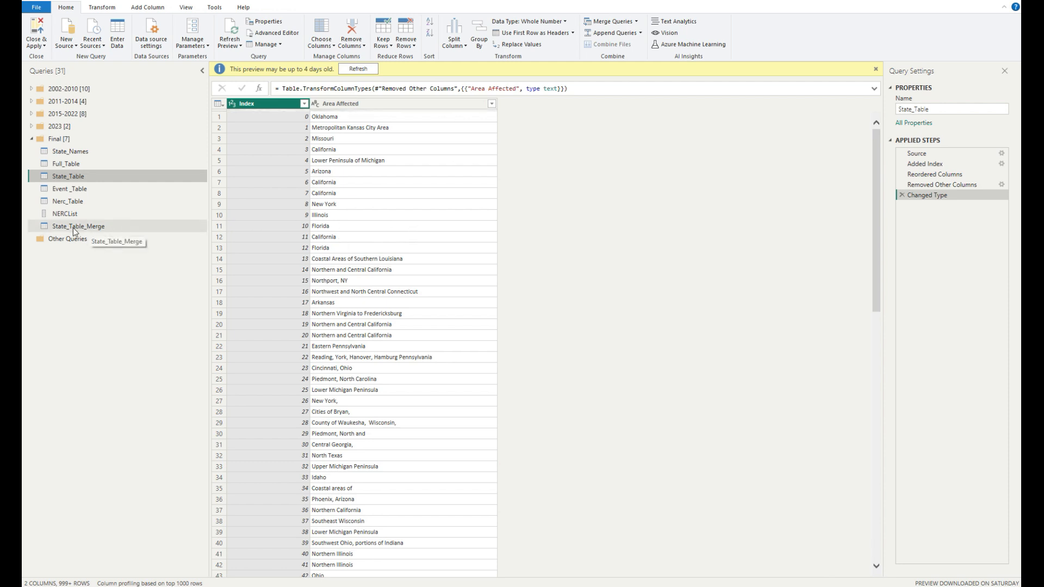
Step: Review the State_Names query's full list of states and abbreviations
click(76, 154)
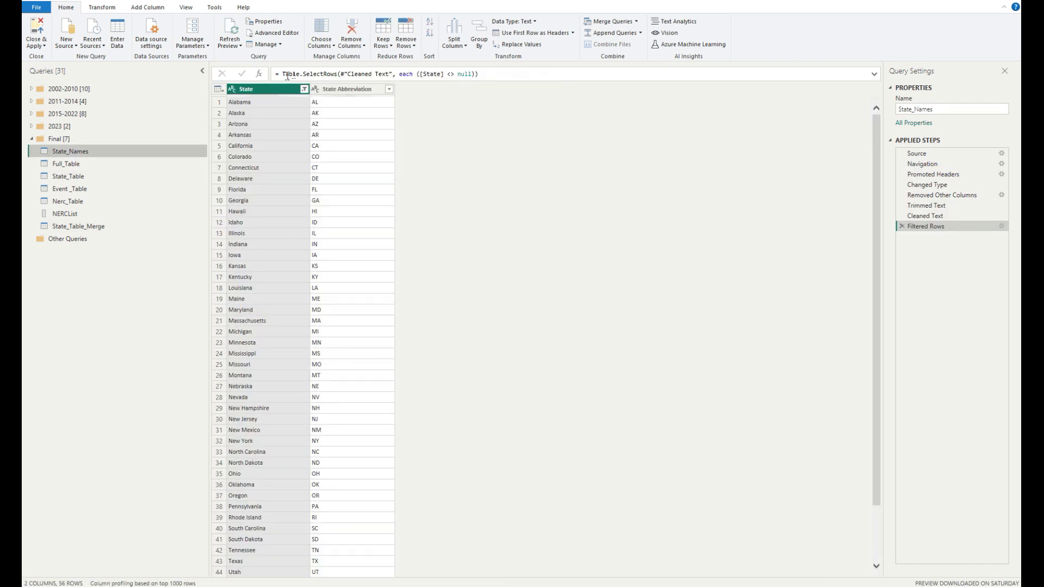
scroll(300, 230, down, 2)
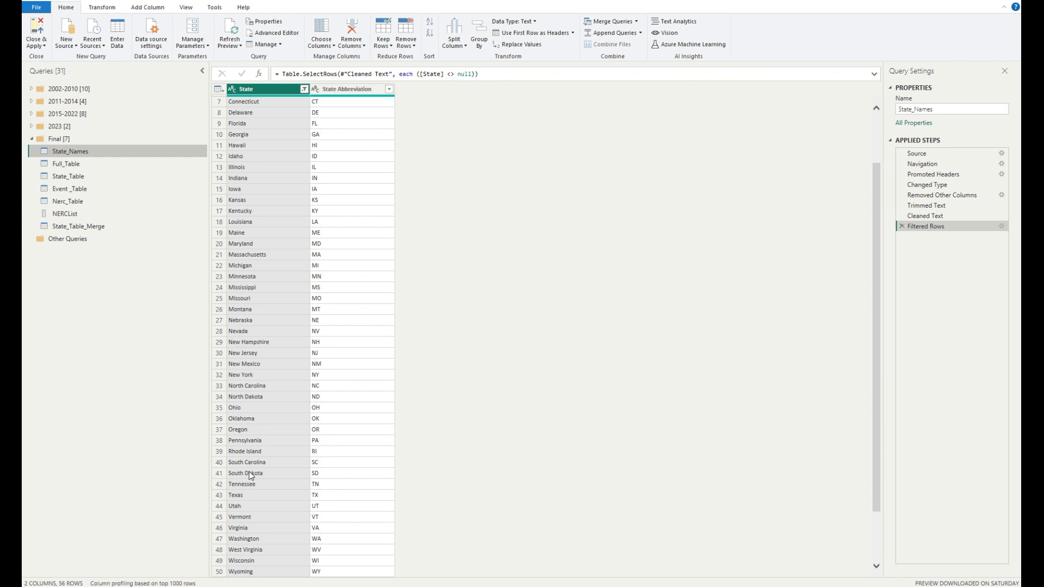
scroll(268, 527, down, 2)
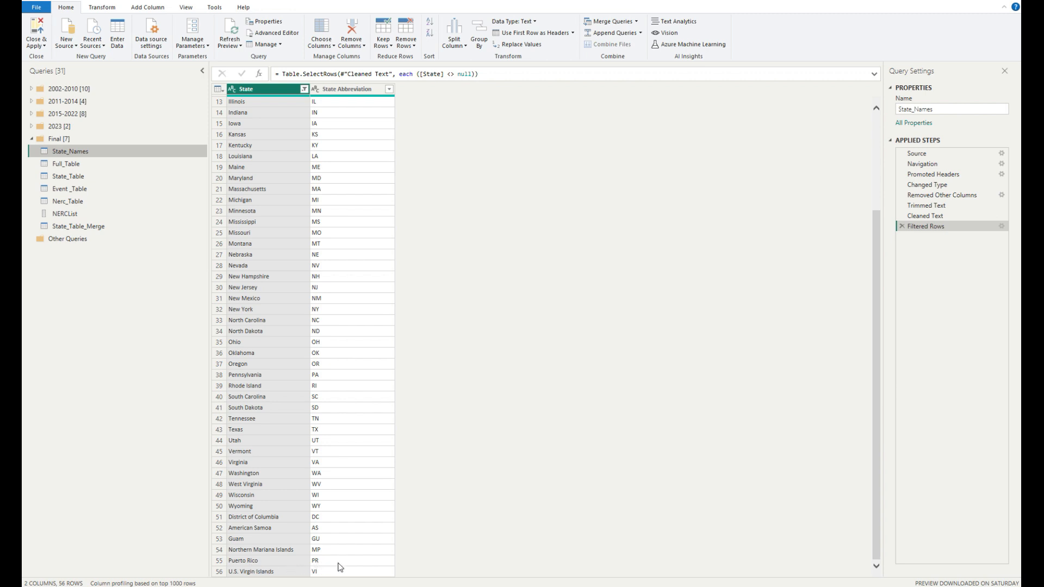
scroll(333, 305, up, 4)
scroll(321, 347, down, 3)
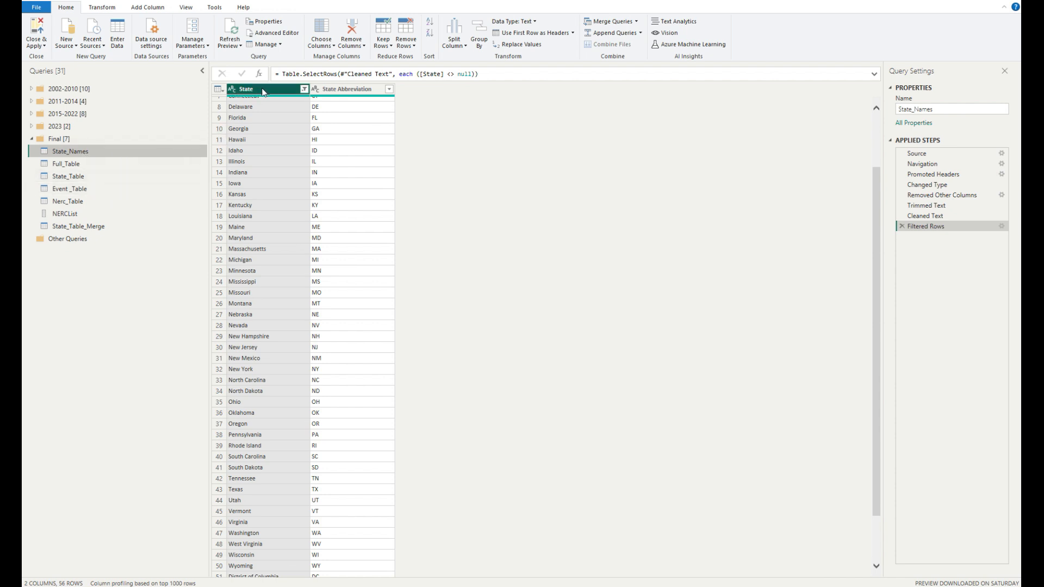
Step: Set up a merge of State_Table_Merge with State_Names, matching the Area Affected column to the State column
click(86, 226)
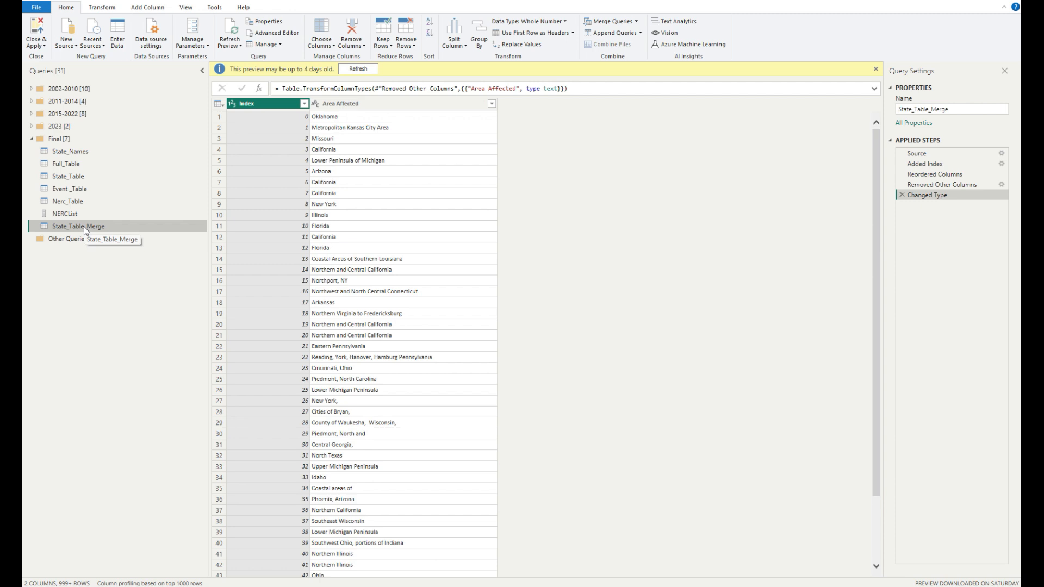
click(389, 103)
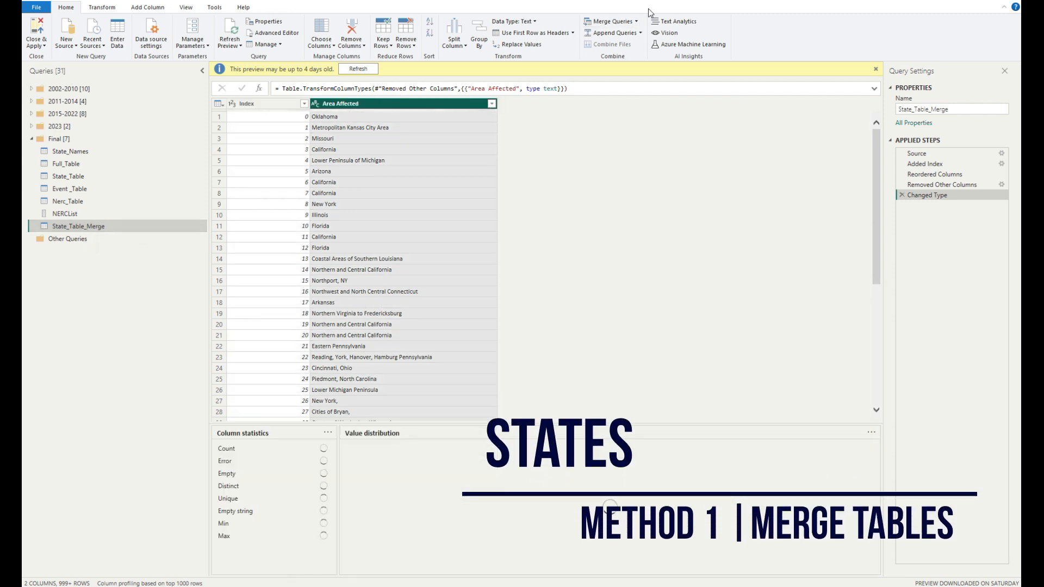
click(637, 21)
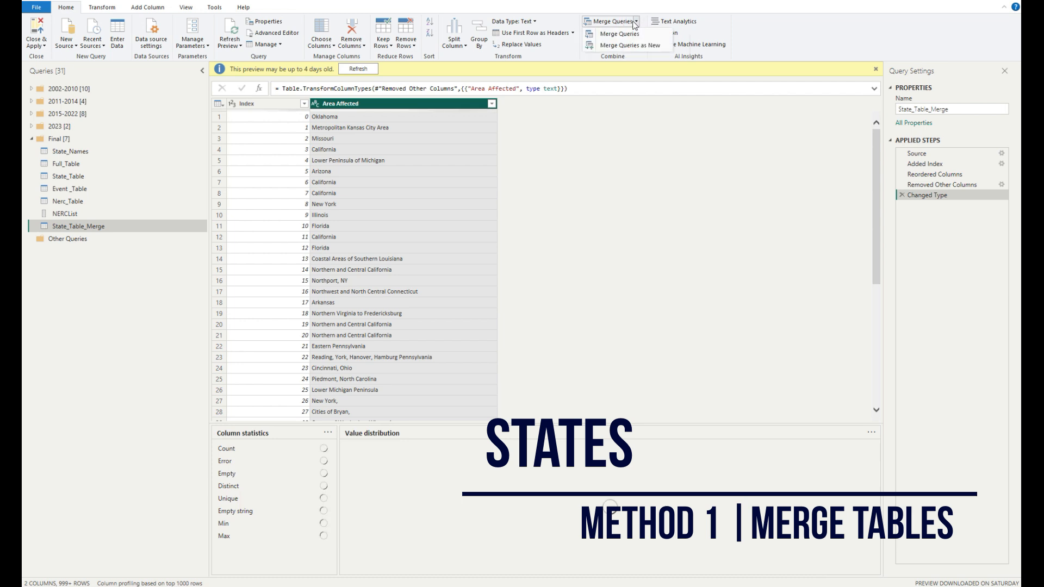
click(619, 34)
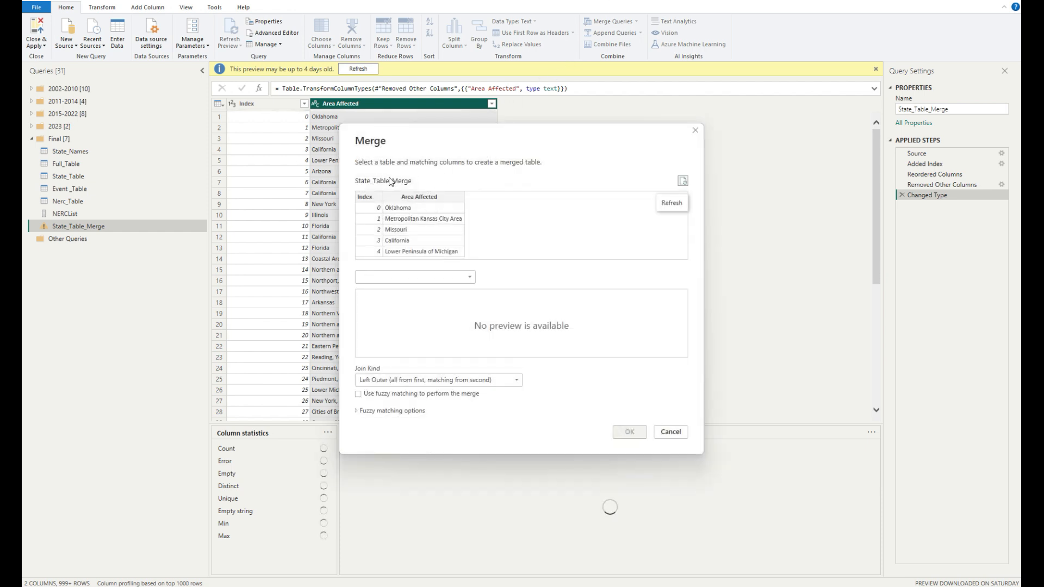
click(405, 277)
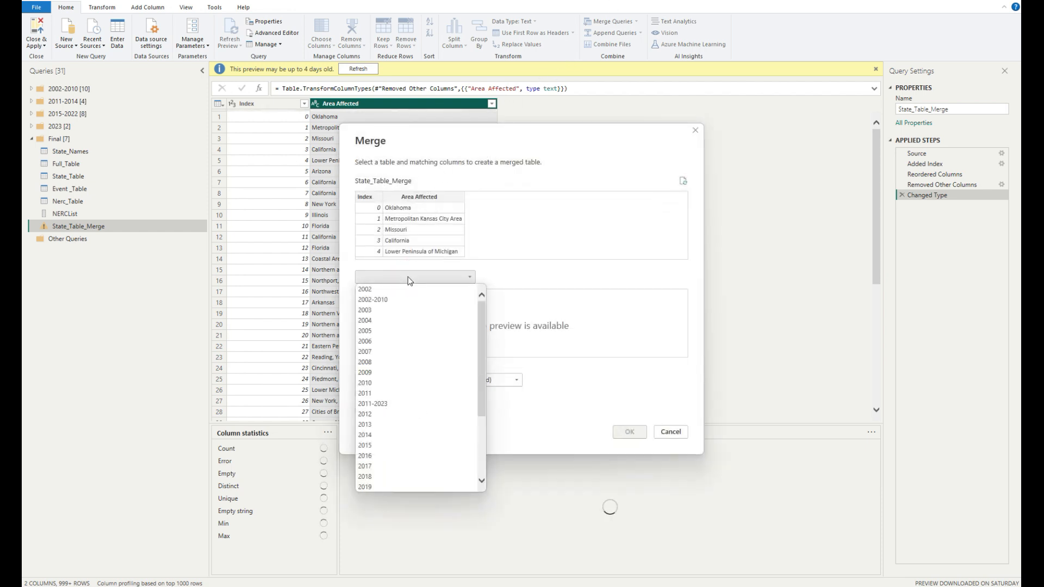
scroll(411, 408, down, 3)
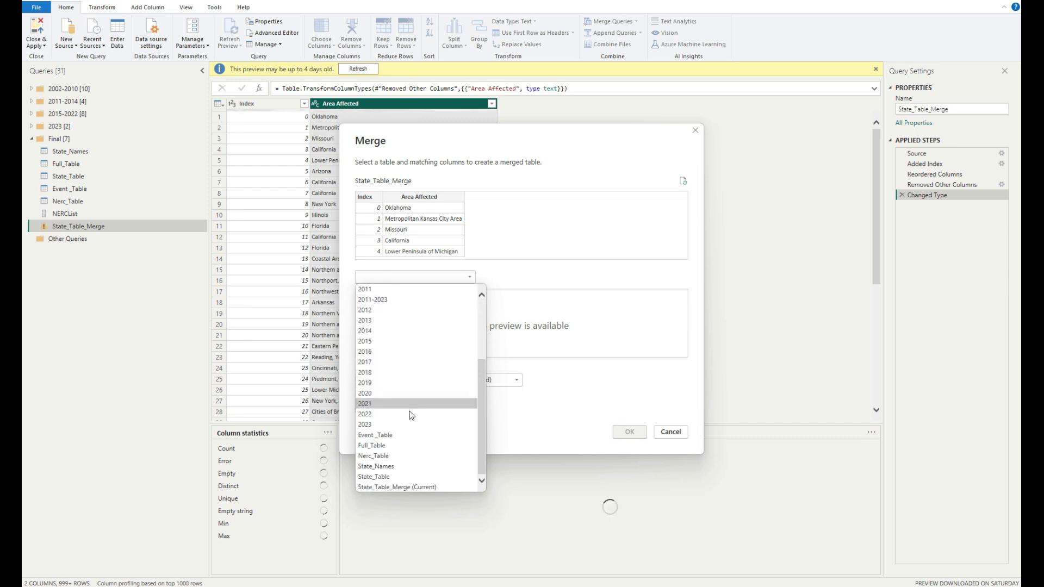
click(405, 466)
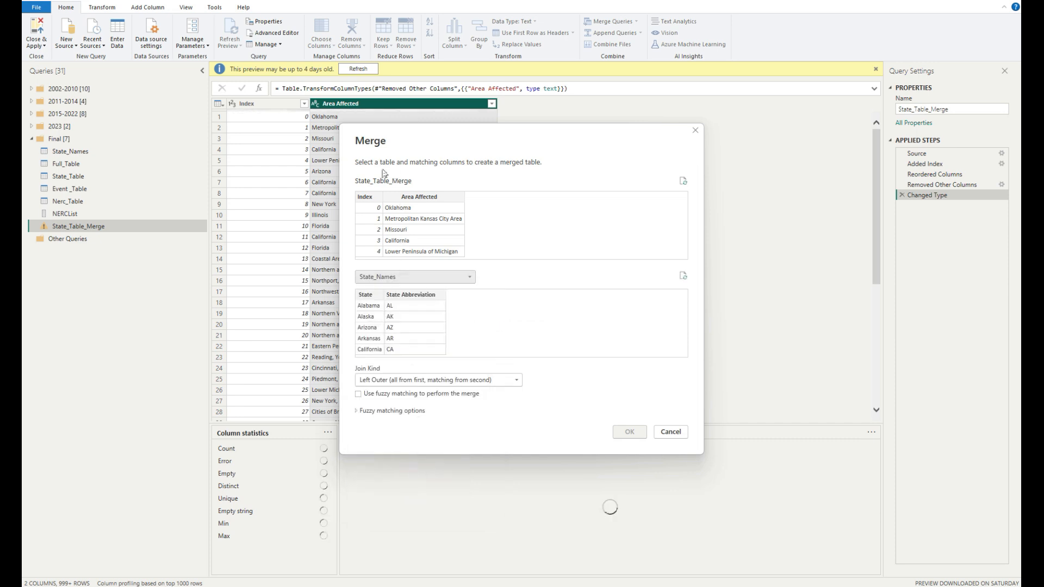
click(414, 197)
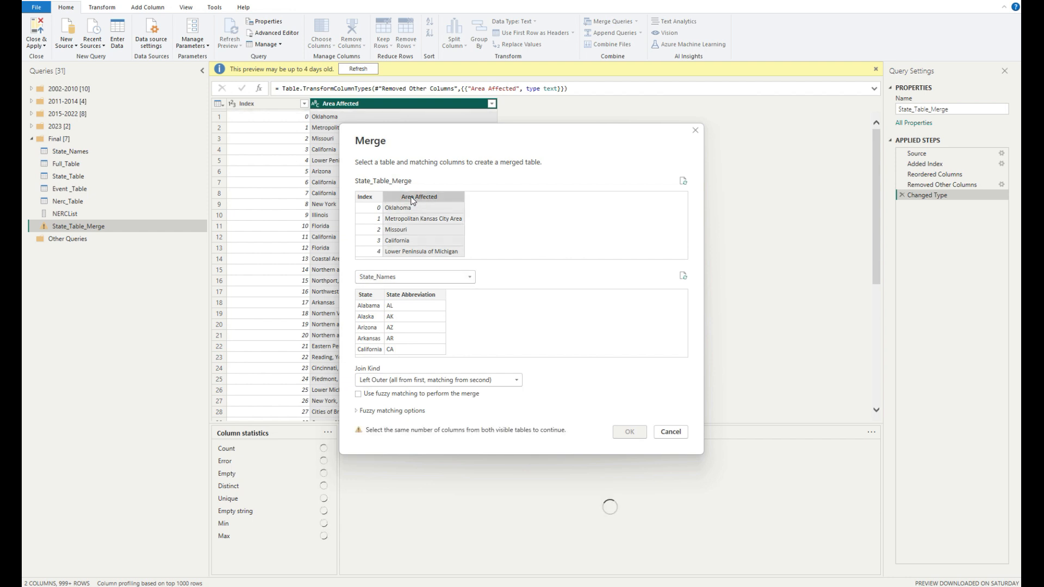
click(367, 294)
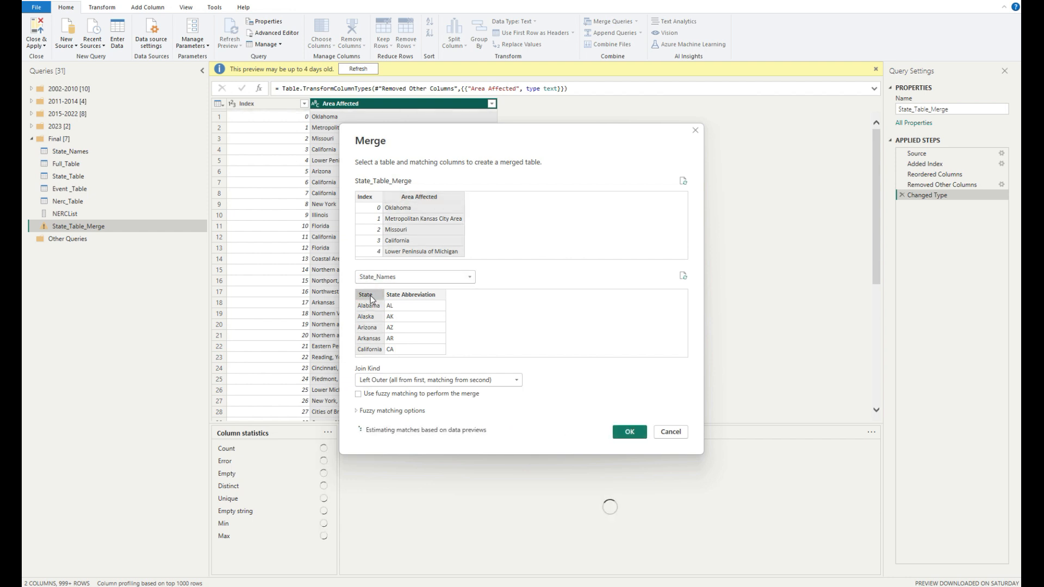
Step: Enable fuzzy matching for the merge and expand its options, reading the explanation of the similarity threshold
click(359, 395)
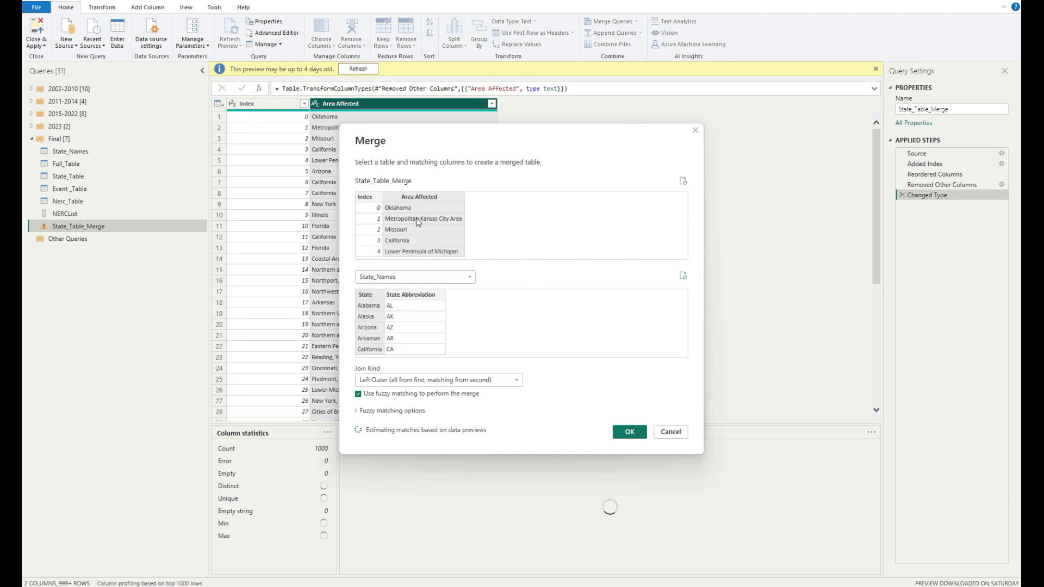
click(356, 410)
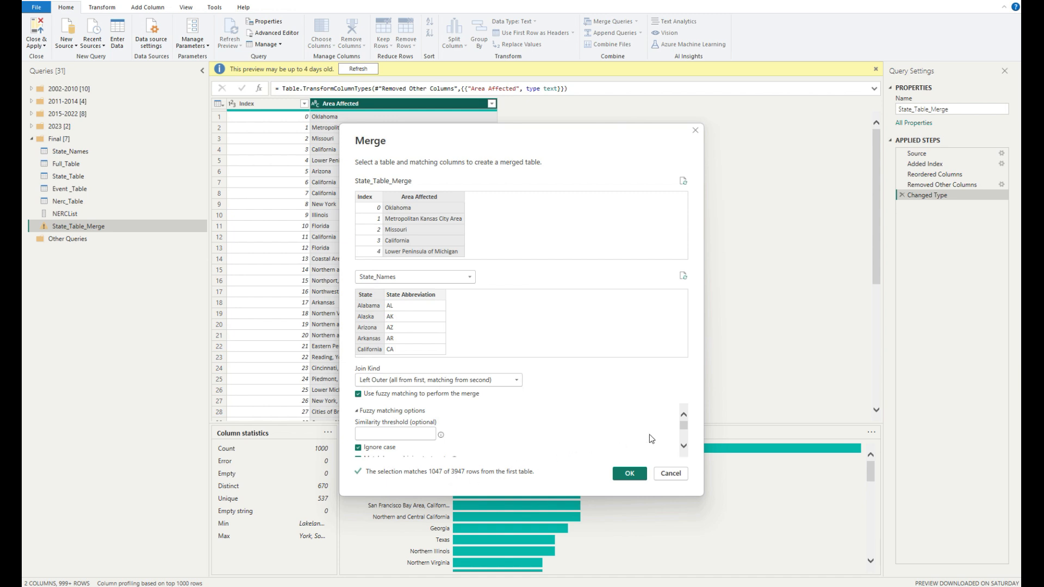
scroll(462, 433, down, 1)
scroll(453, 428, up, 1)
scroll(455, 433, down, 1)
mouse_move(442, 421)
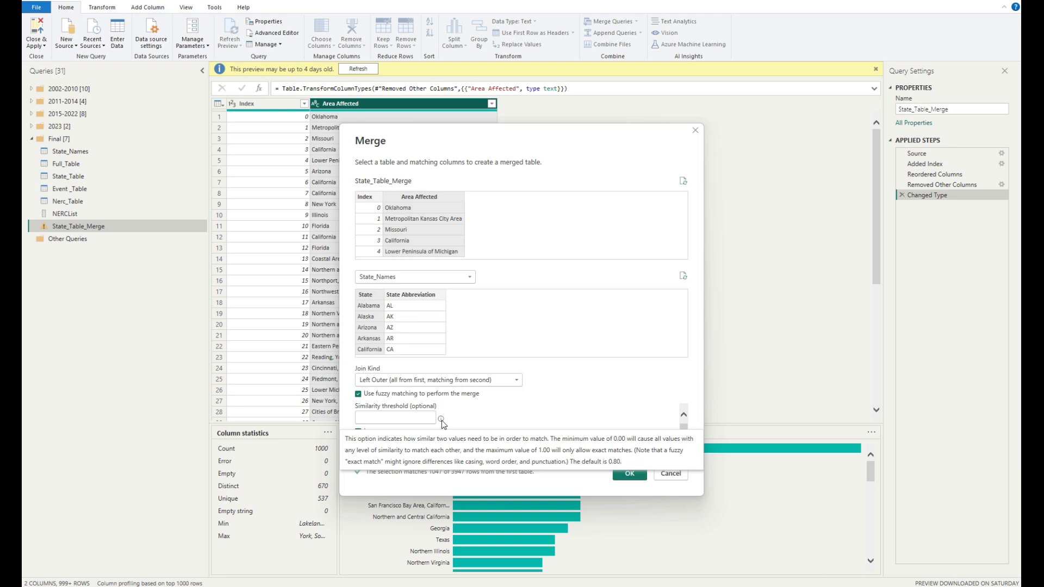
Step: Set the fuzzy similarity threshold to 0.60 and carry out the merge
click(417, 418)
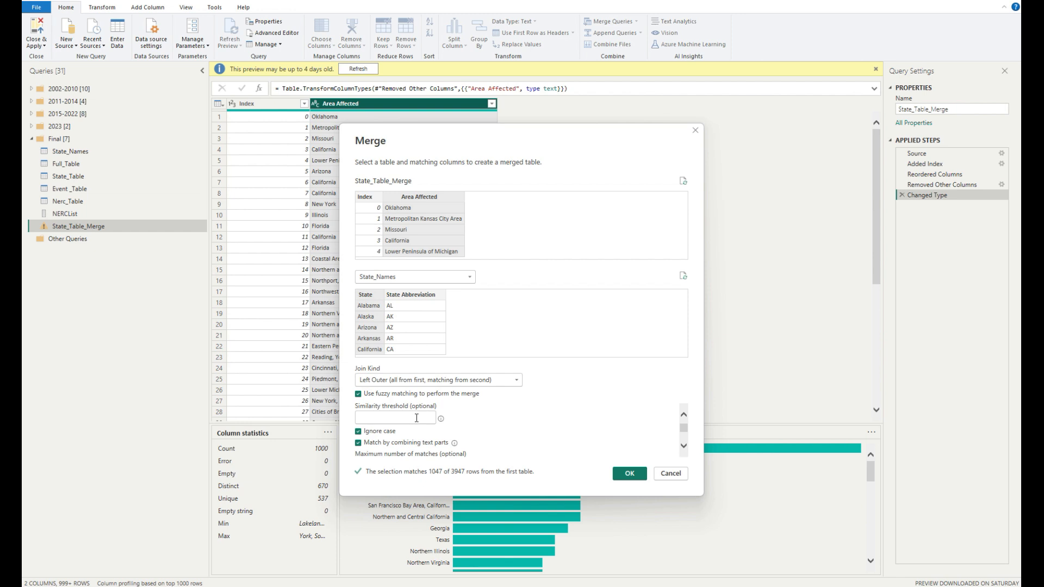
click(417, 418)
text(0.8)
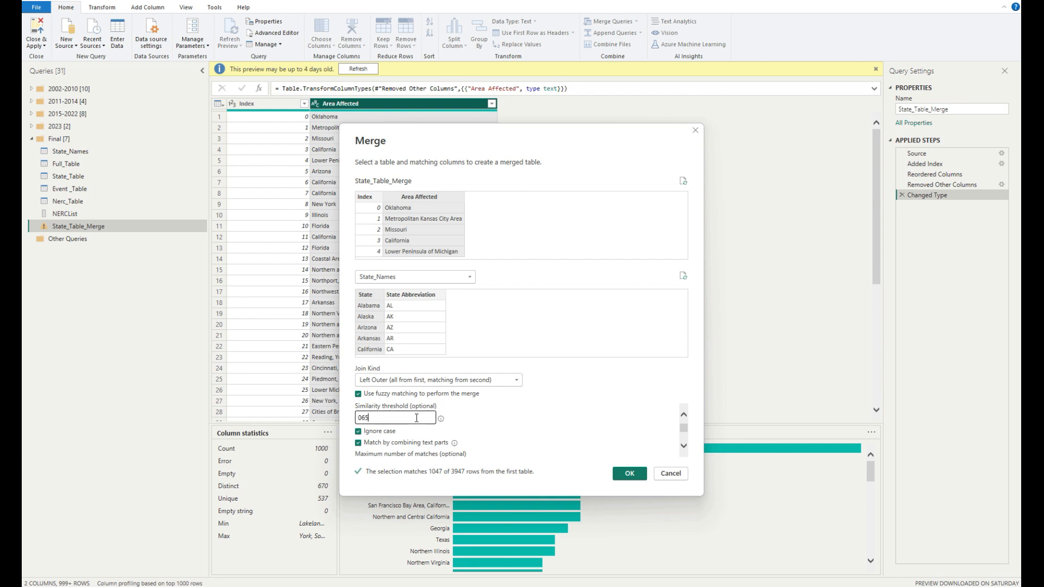
key(BackSpace)
key(BackSpace)
click(628, 473)
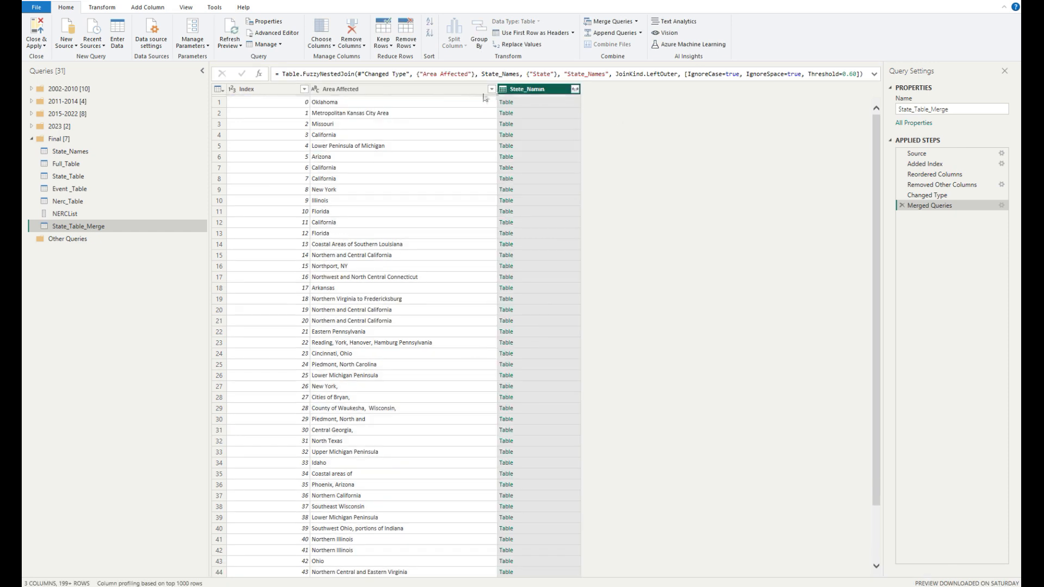
Step: Expand the merged State_Names column to only its State field, without the original column name as prefix
click(575, 90)
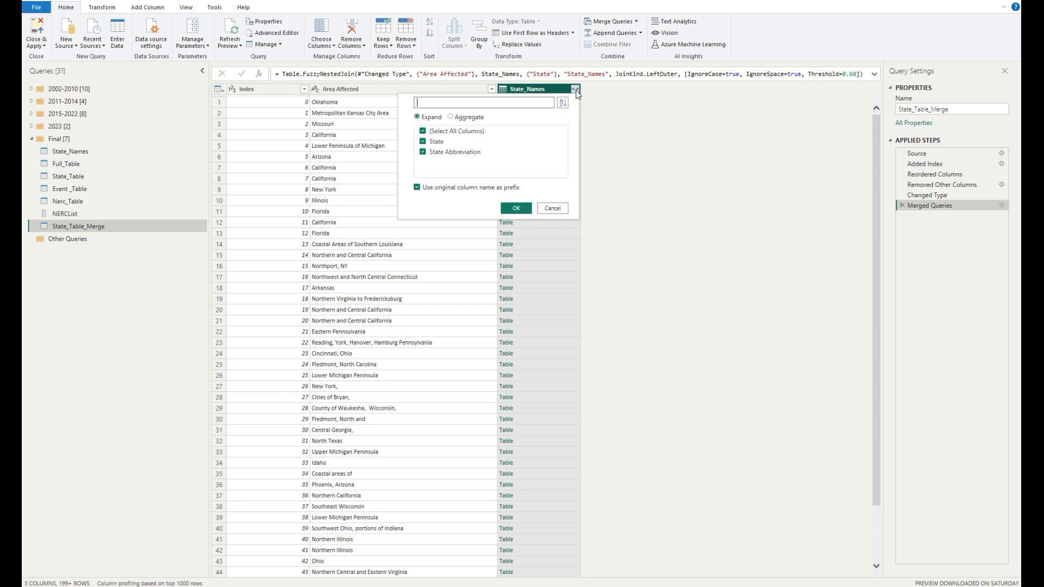
click(423, 131)
click(416, 187)
click(423, 141)
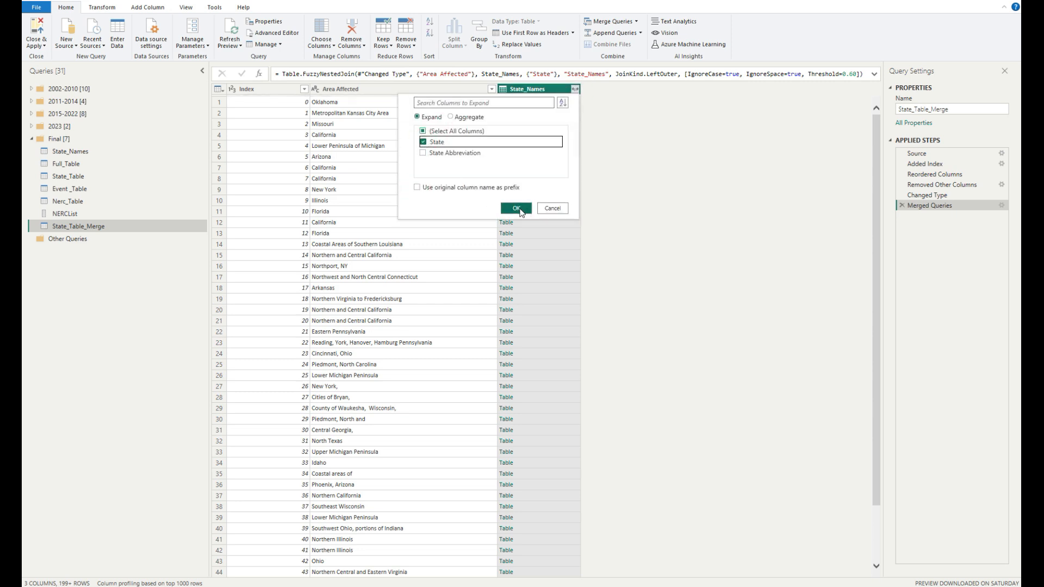
click(517, 209)
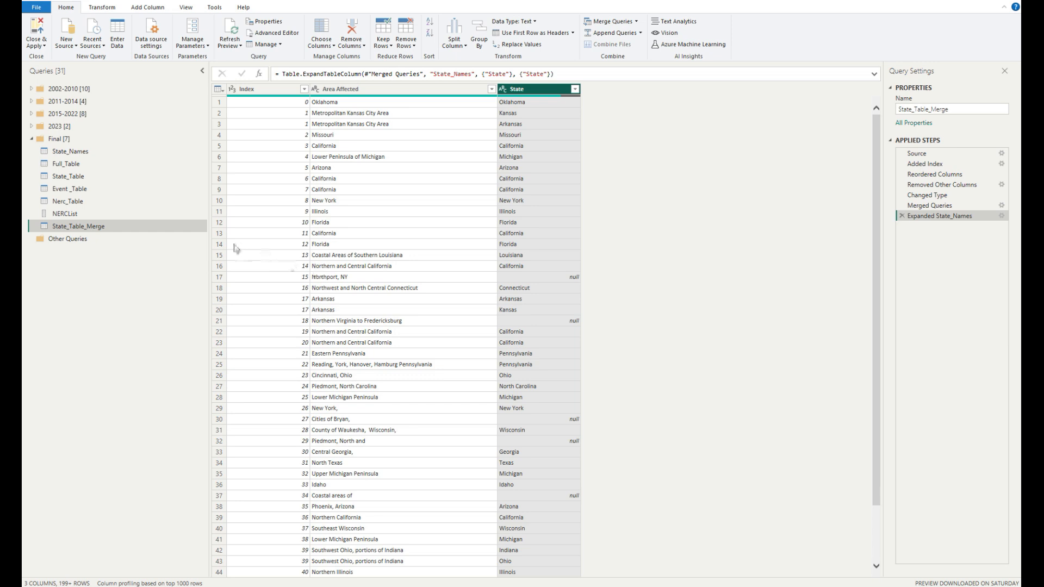
Step: Check the State_Names list again and examine the matched State values beside Area Affected in State_Table_Merge
click(89, 151)
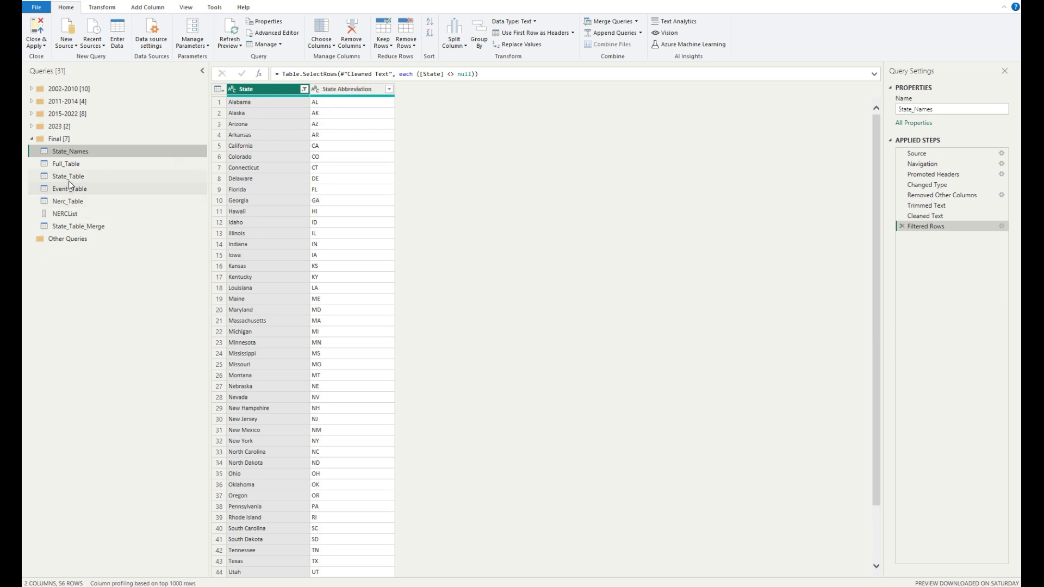
click(74, 225)
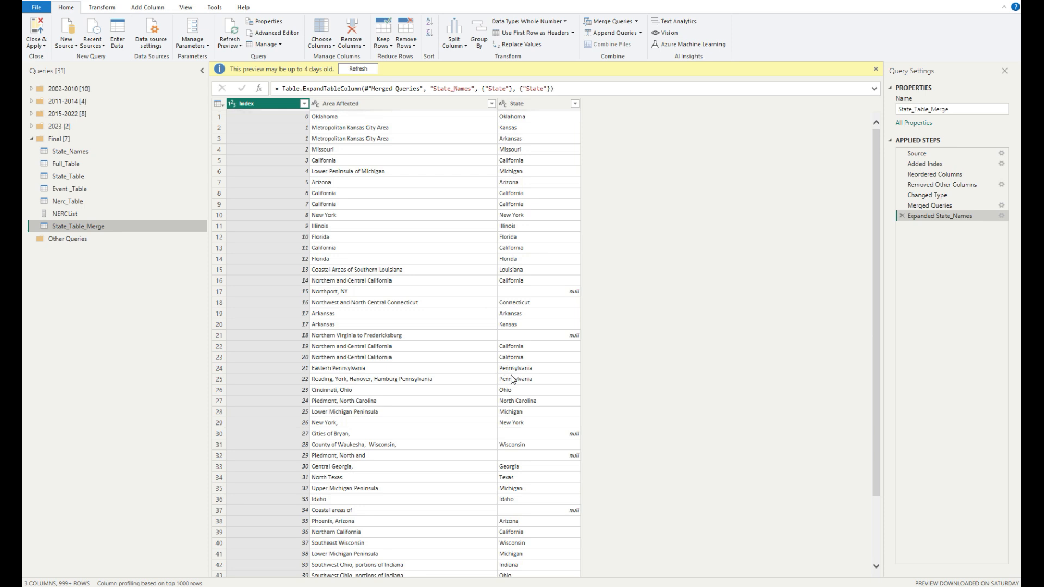
scroll(511, 385, down, 2)
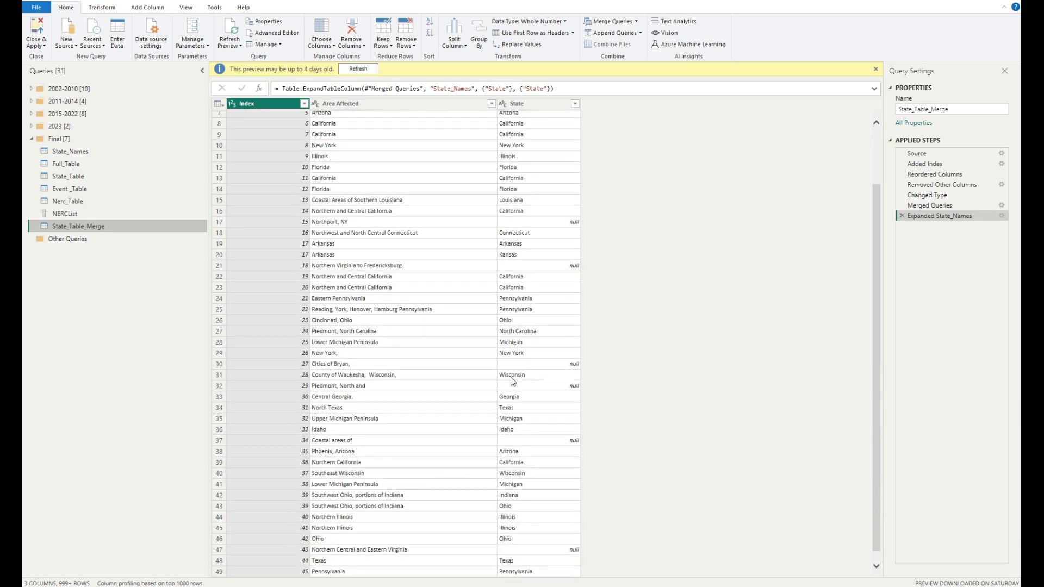
scroll(517, 387, down, 1)
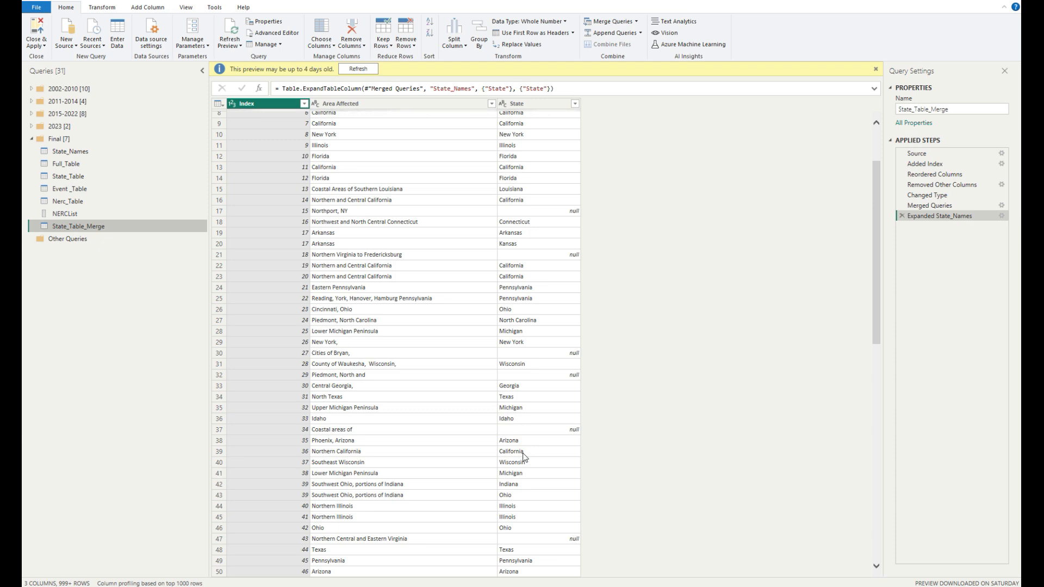
Step: Examine the fuzzy-matched State values against Area Affected, checking the duplicate rows with index 39 and the unmatched rows further down
scroll(524, 457, down, 2)
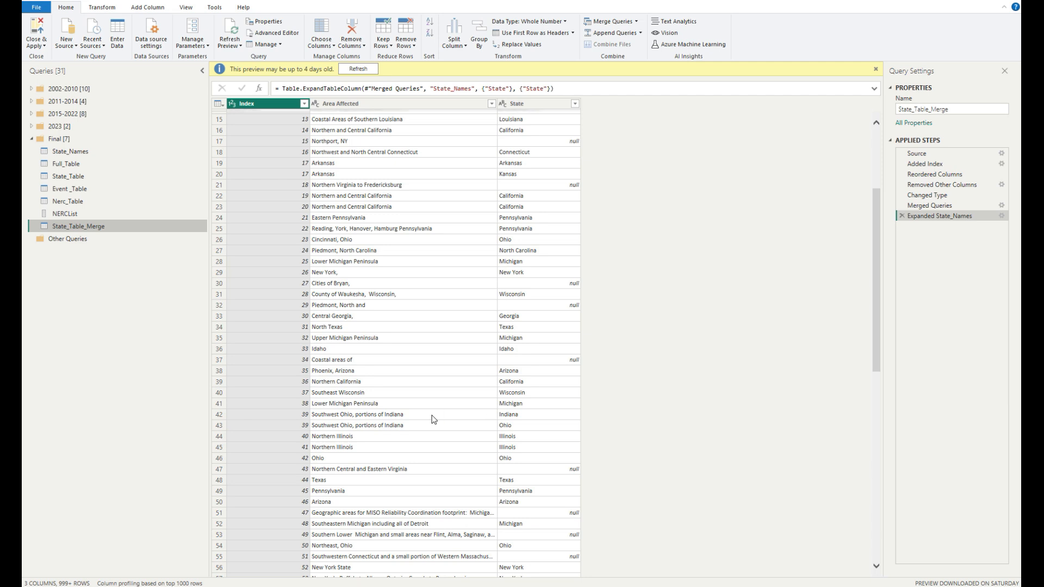
click(305, 416)
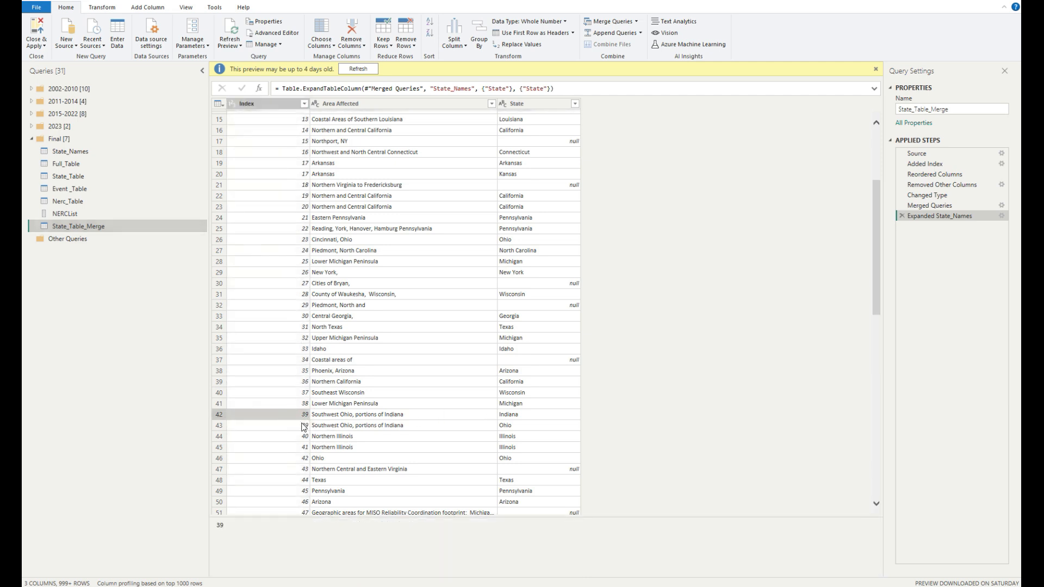
click(303, 425)
click(301, 415)
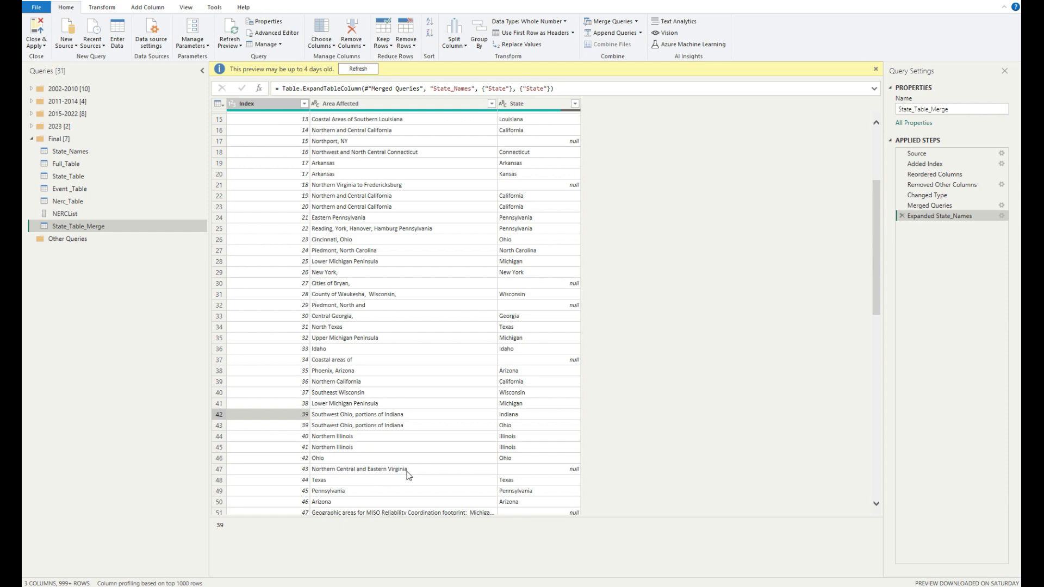
scroll(409, 474, down, 5)
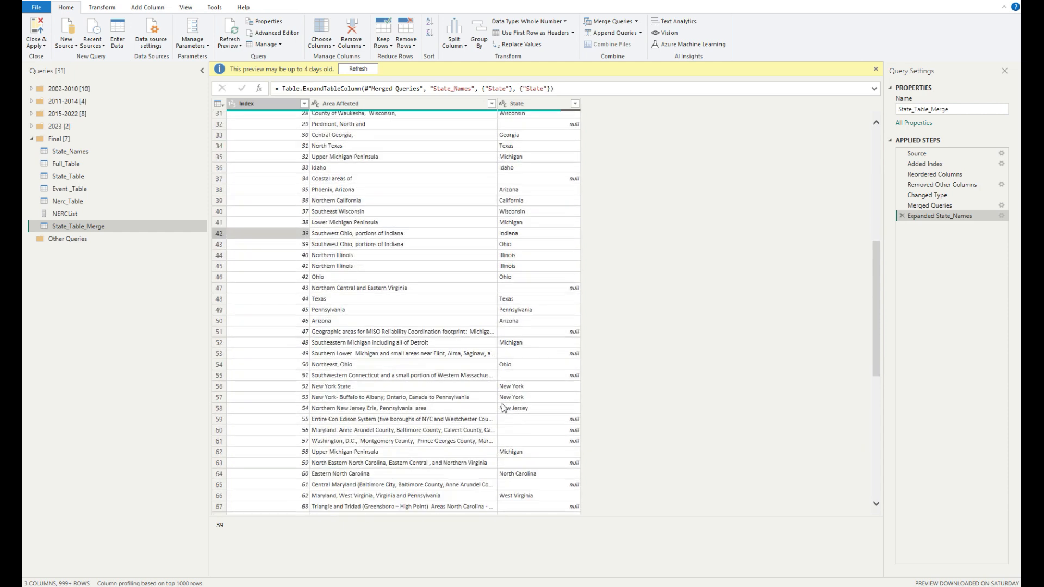
scroll(511, 413, down, 5)
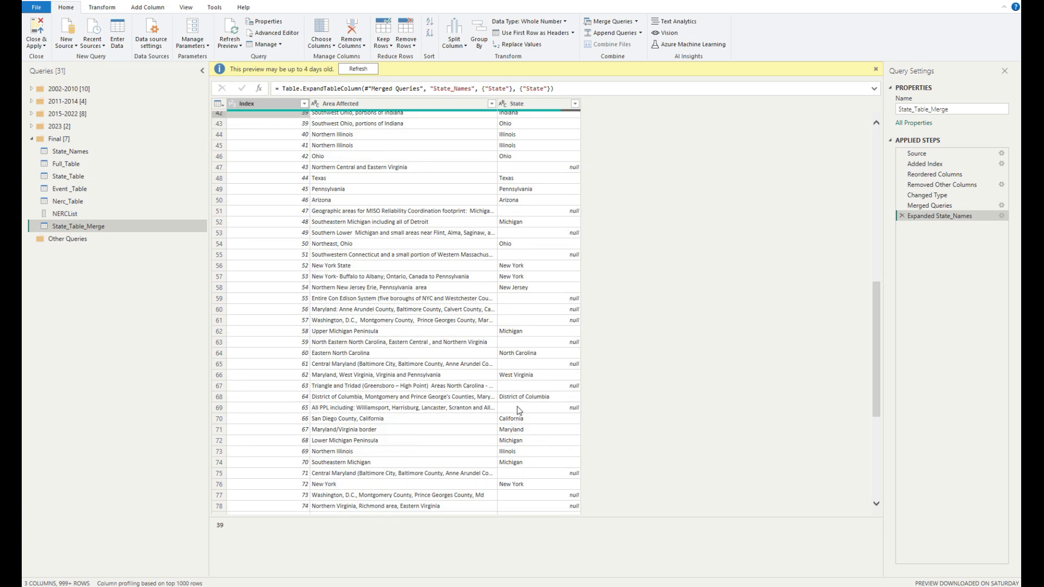
scroll(516, 410, down, 4)
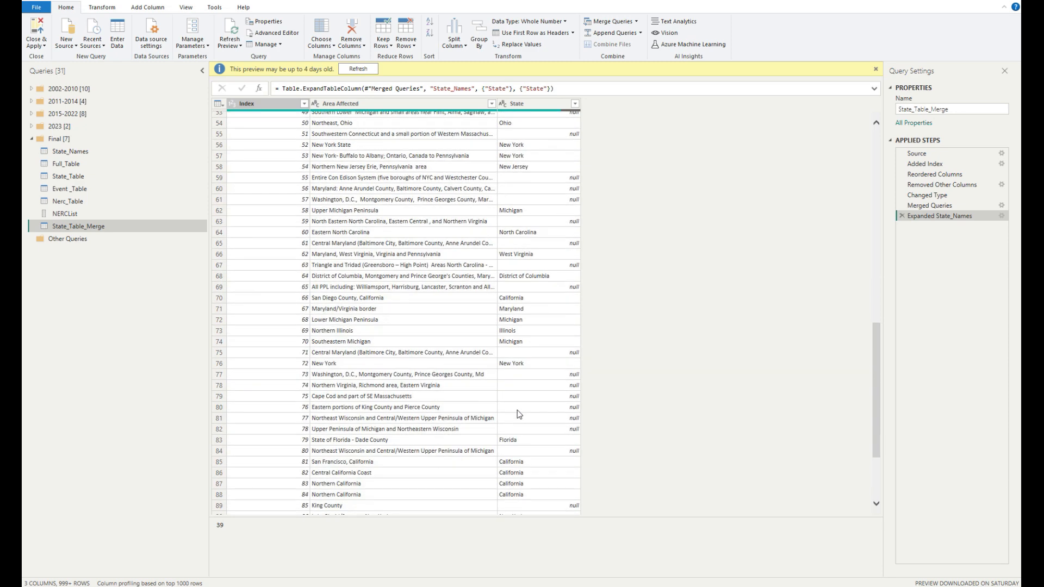
scroll(507, 363, down, 11)
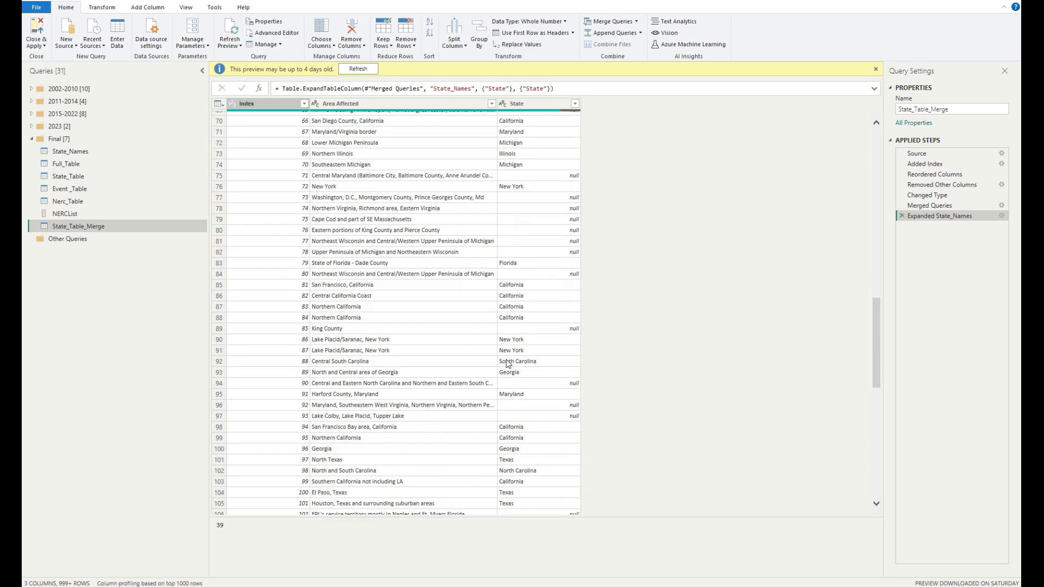
scroll(507, 365, down, 2)
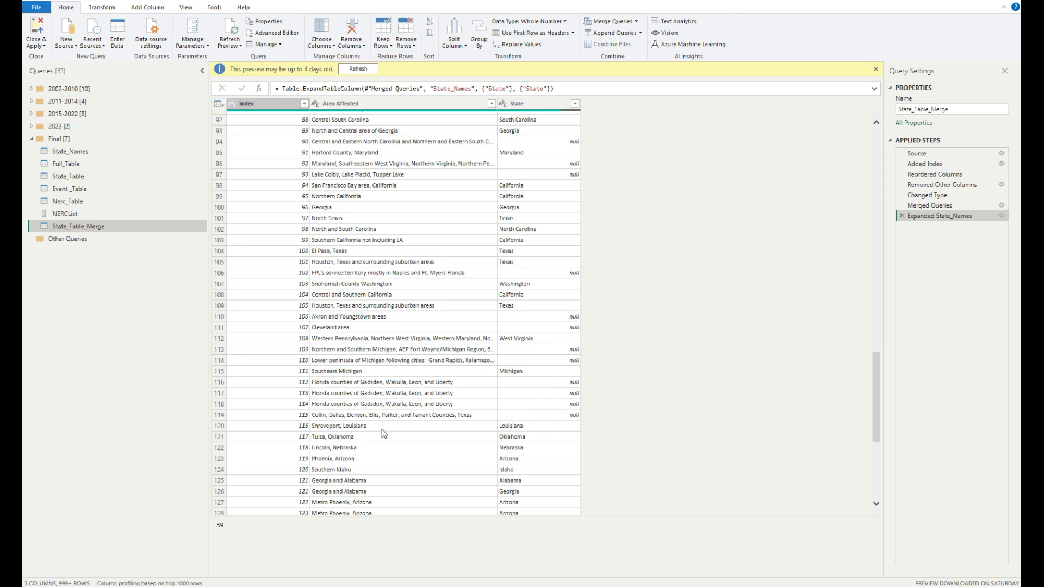
scroll(536, 444, down, 7)
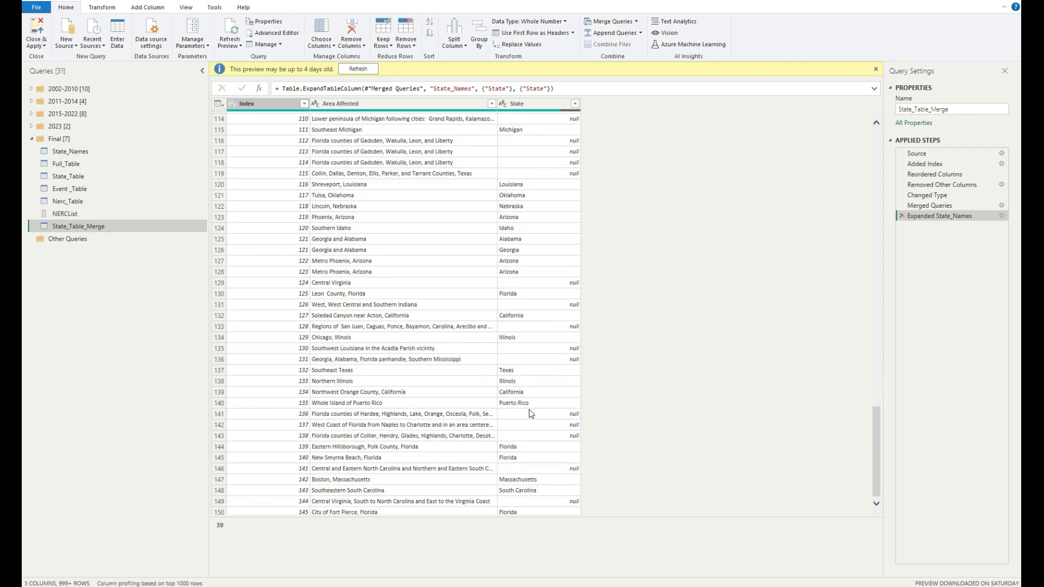
scroll(529, 414, up, 2)
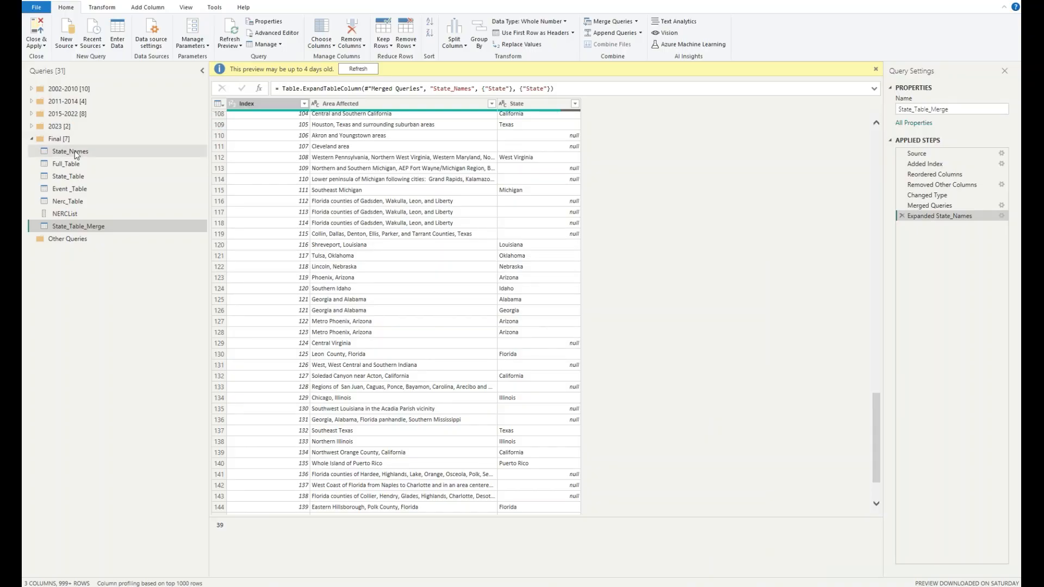
Step: Create a new list query from the State column of State_Names and name it StateList
click(74, 151)
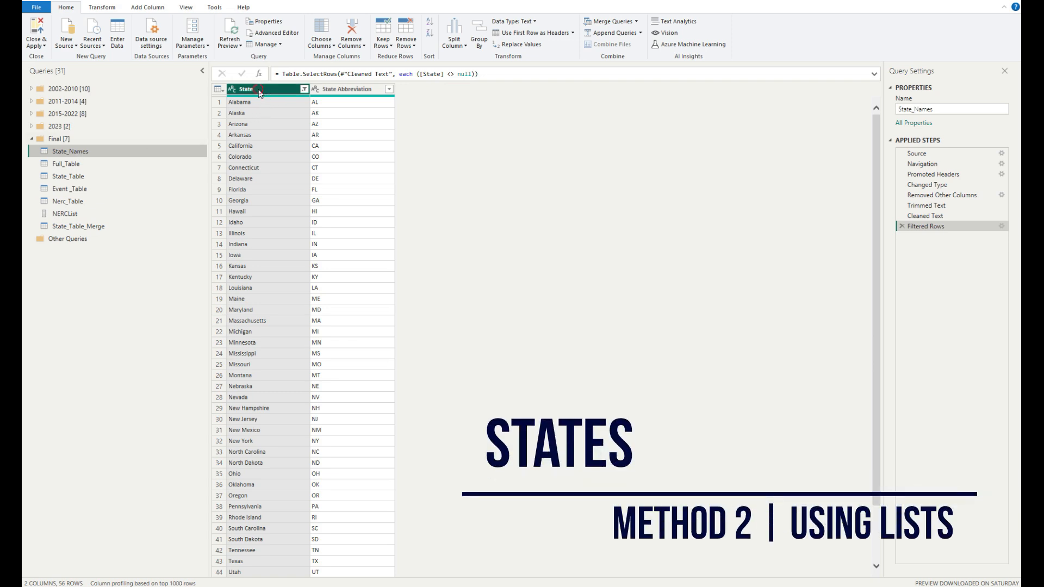
click(101, 8)
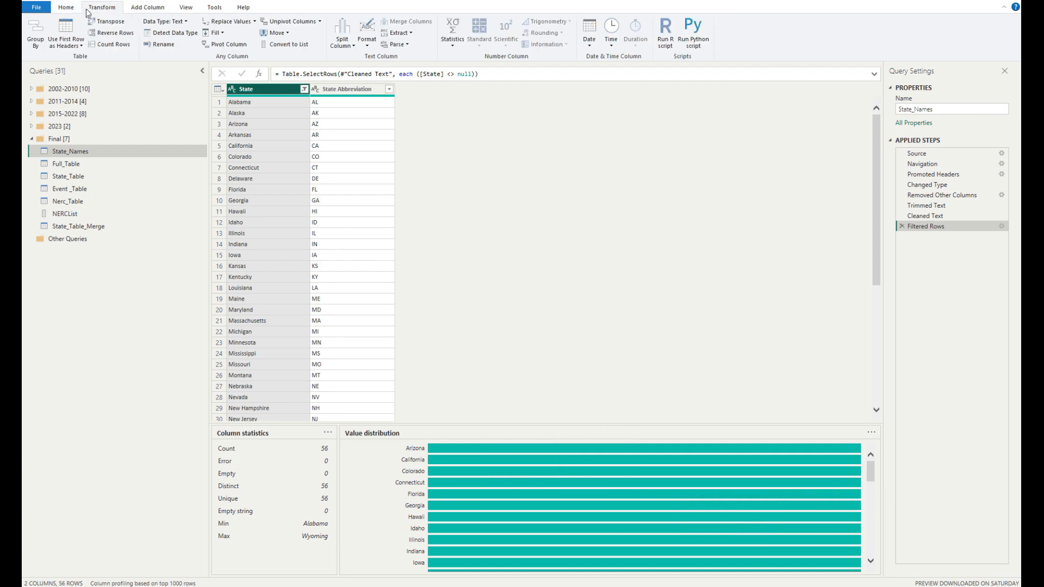
click(80, 11)
click(103, 8)
right_click(264, 90)
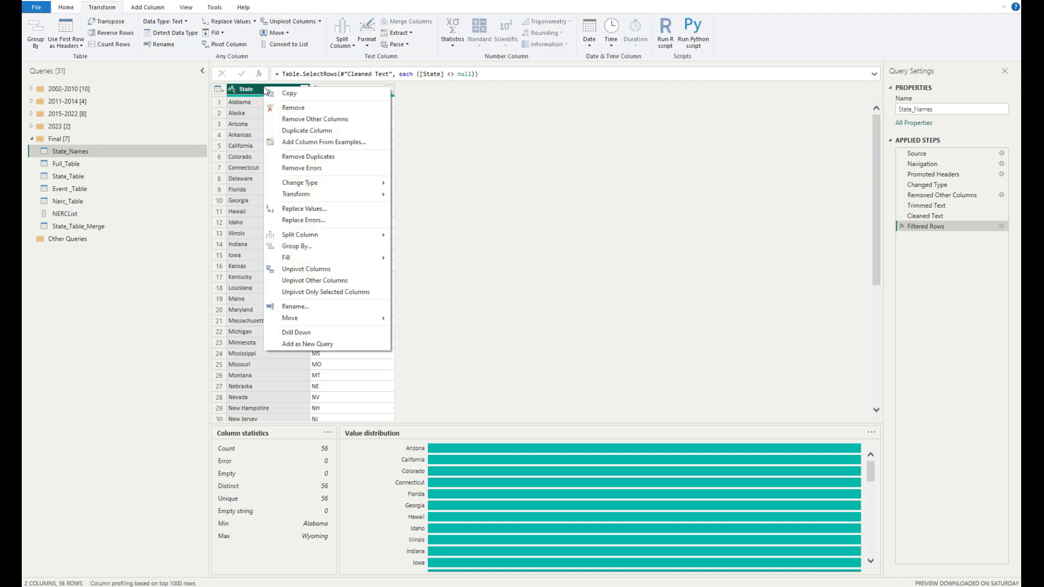
click(336, 344)
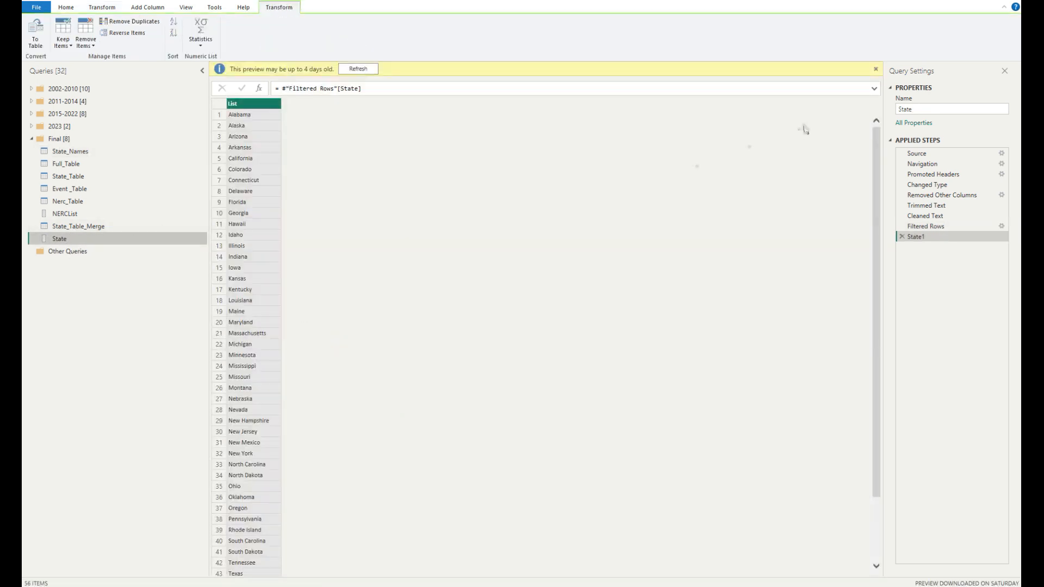
click(913, 108)
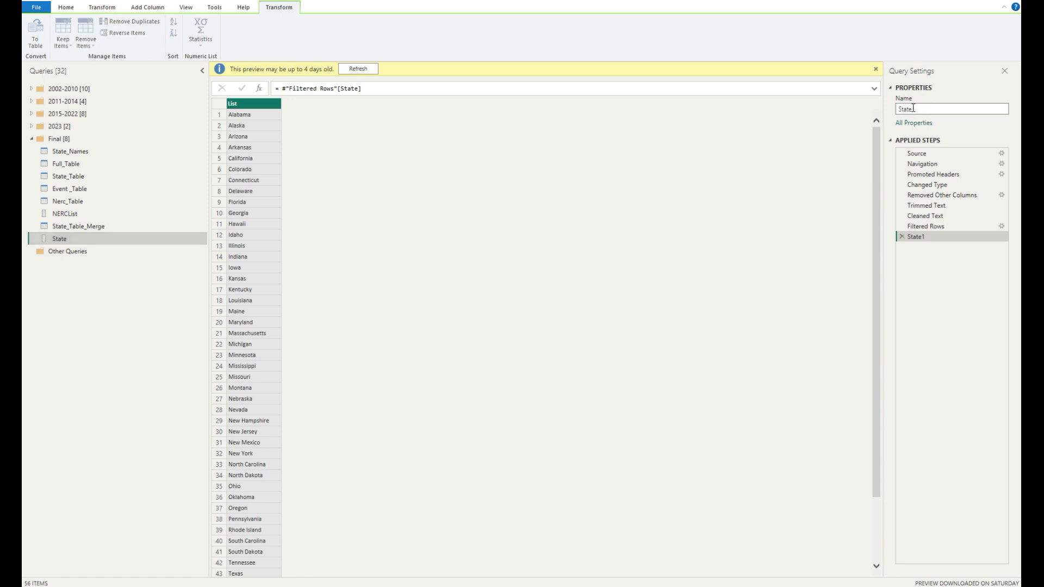
key(Return)
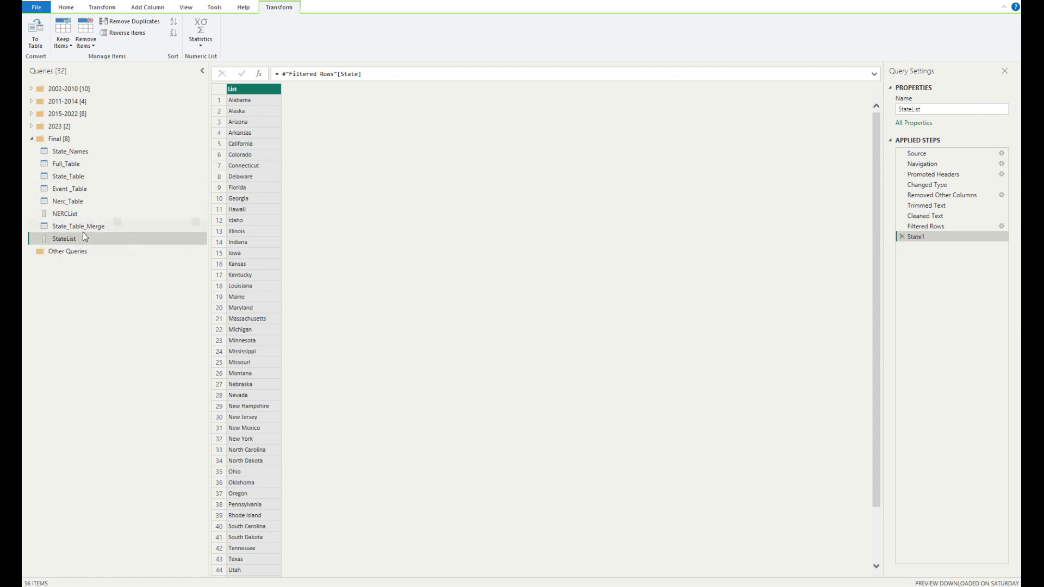
Step: Add a custom column named StateList to State_Table, with the formula = StateList
click(70, 178)
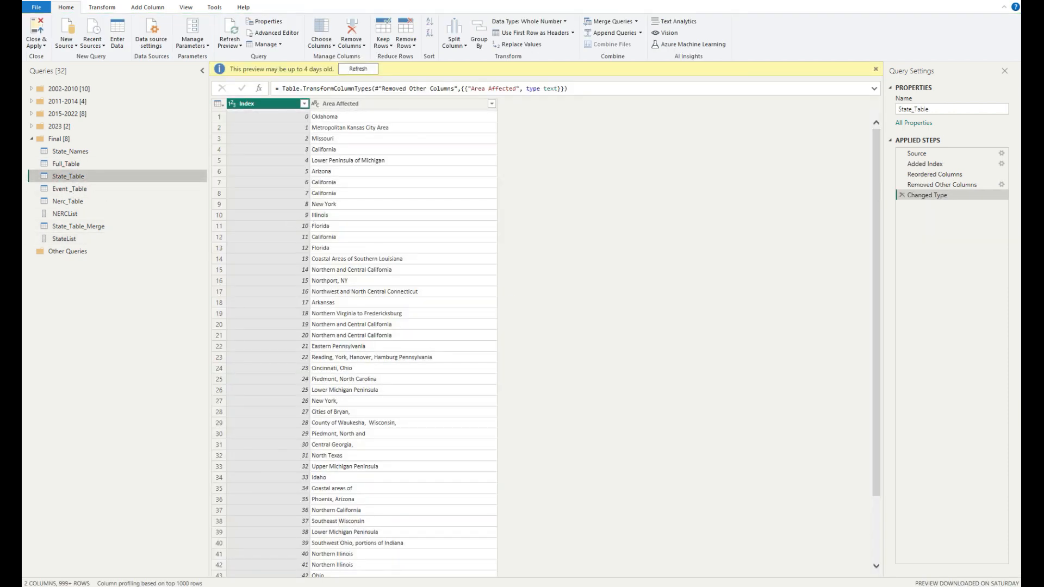
click(875, 70)
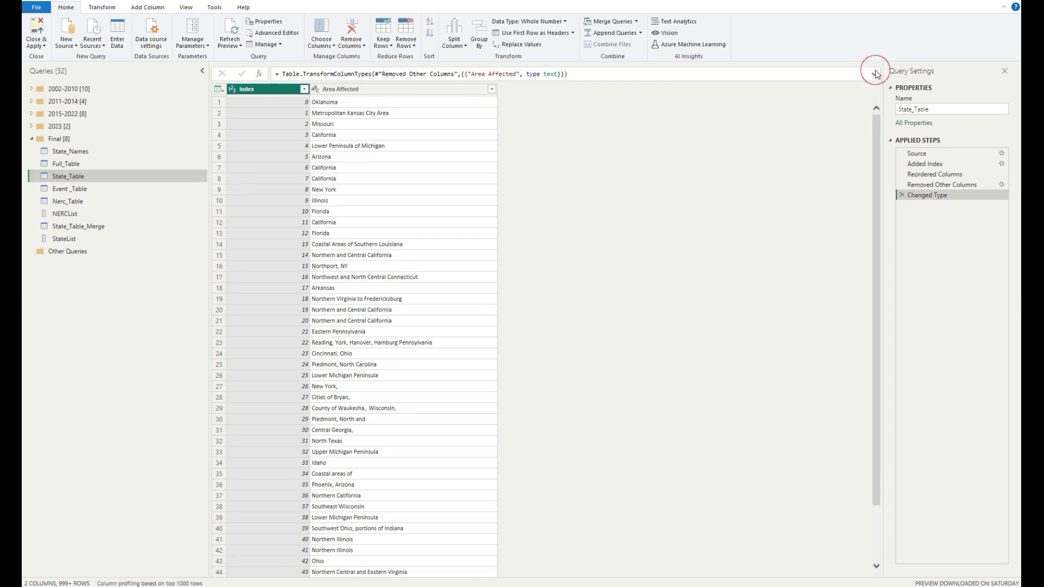
click(437, 87)
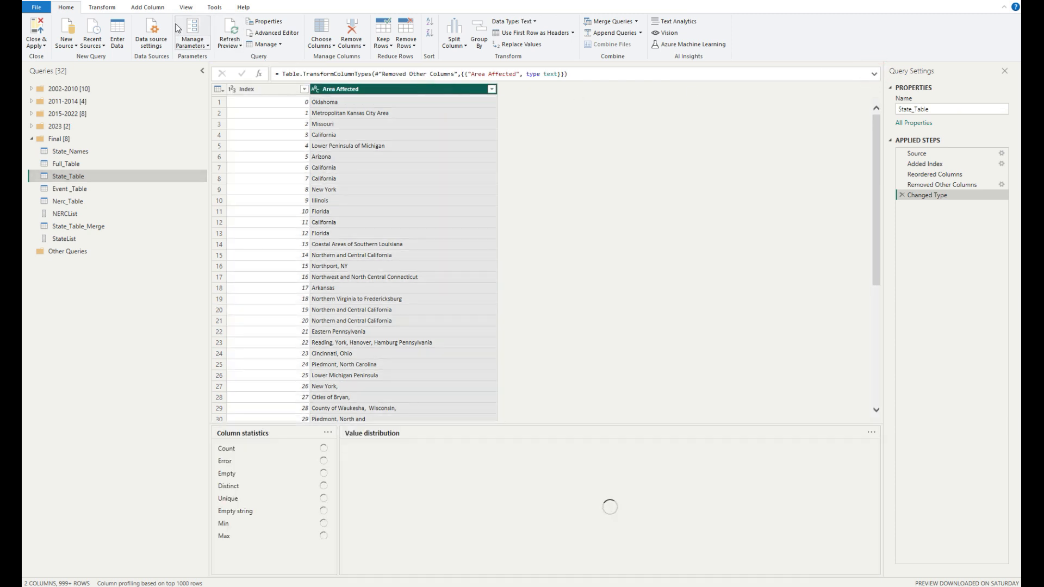
click(151, 10)
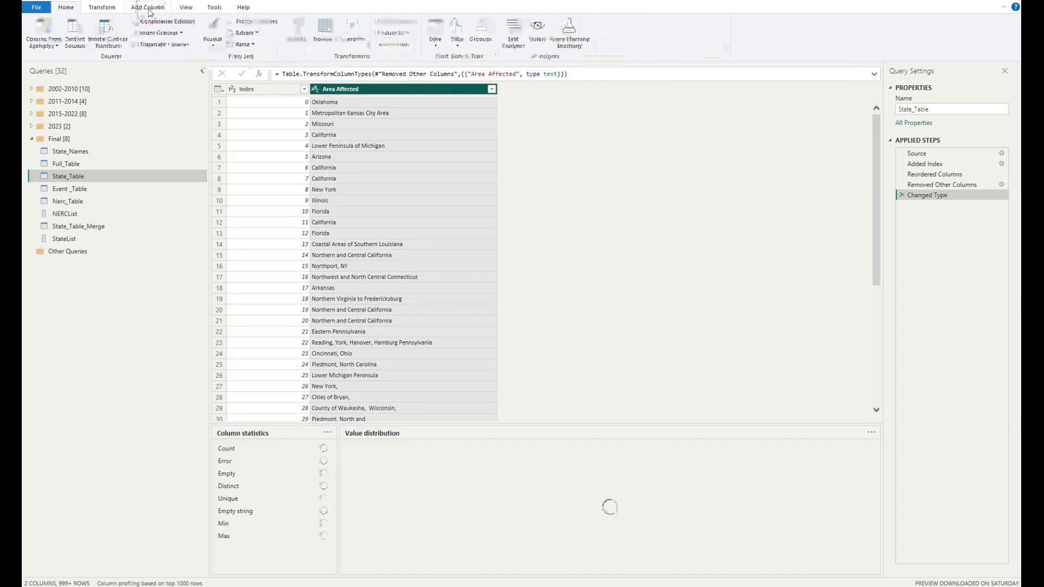
click(79, 36)
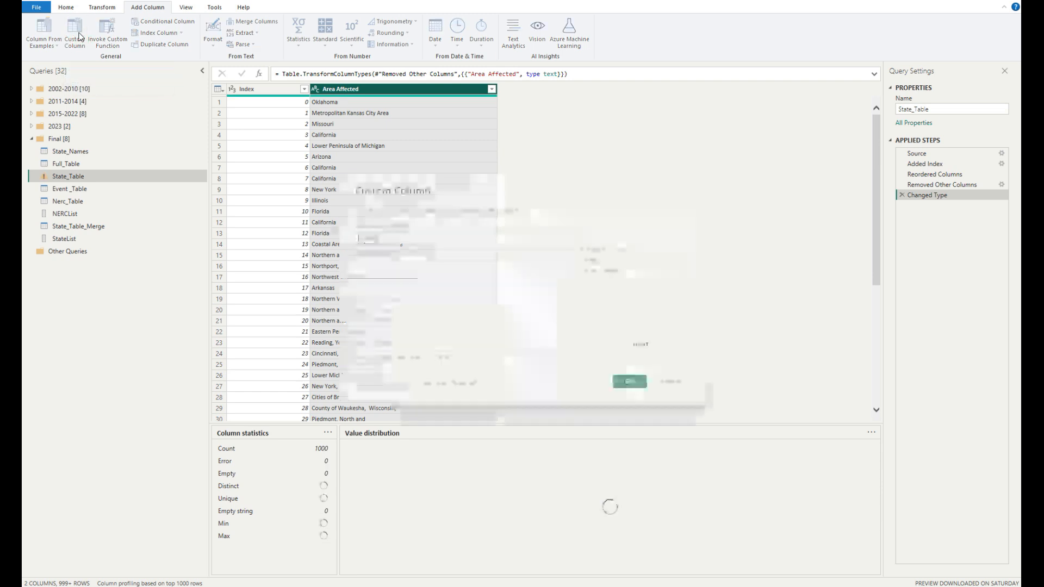
drag(403, 238, 359, 239)
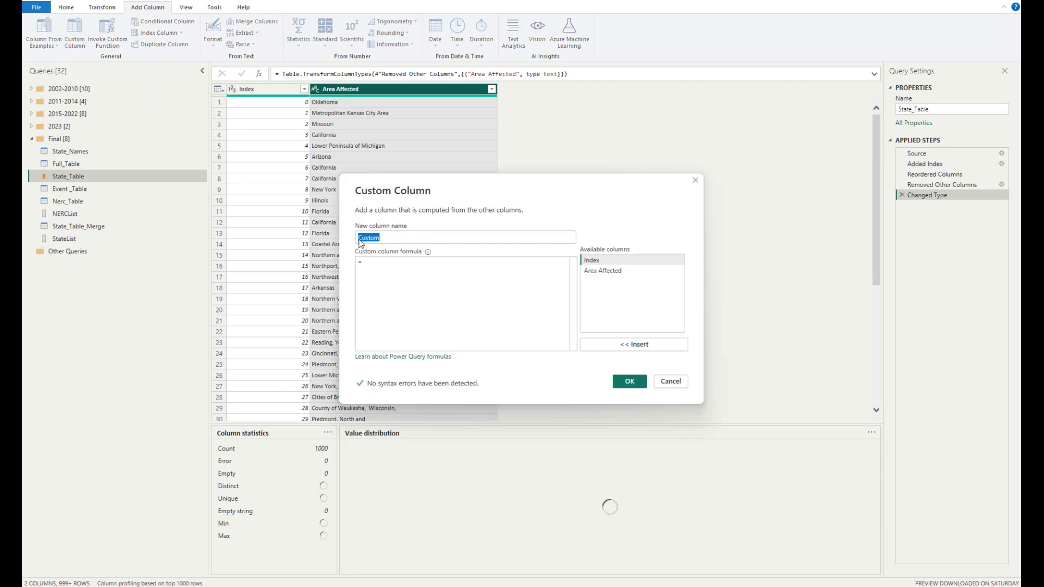
text(StateList)
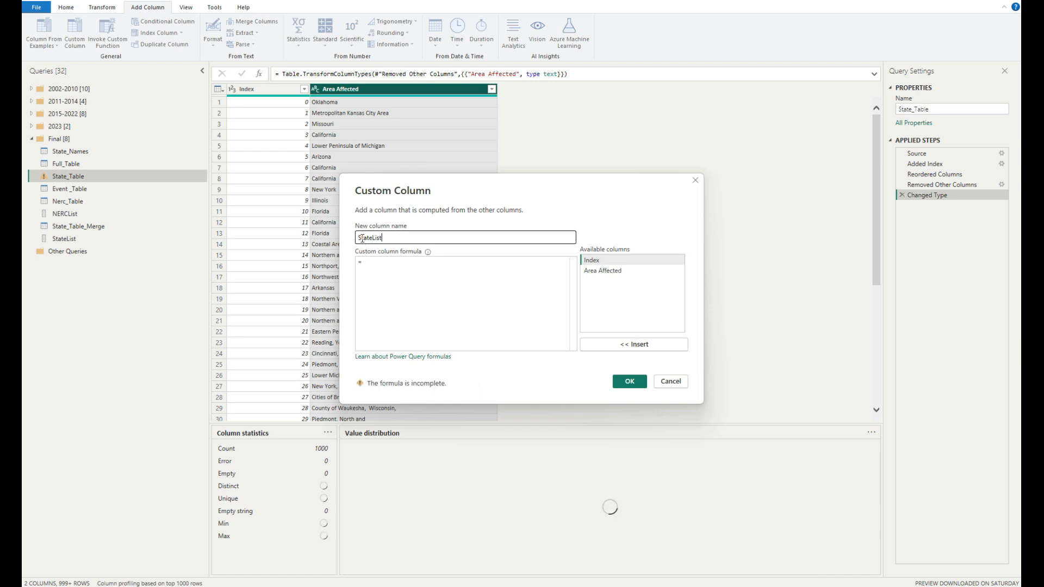
click(381, 263)
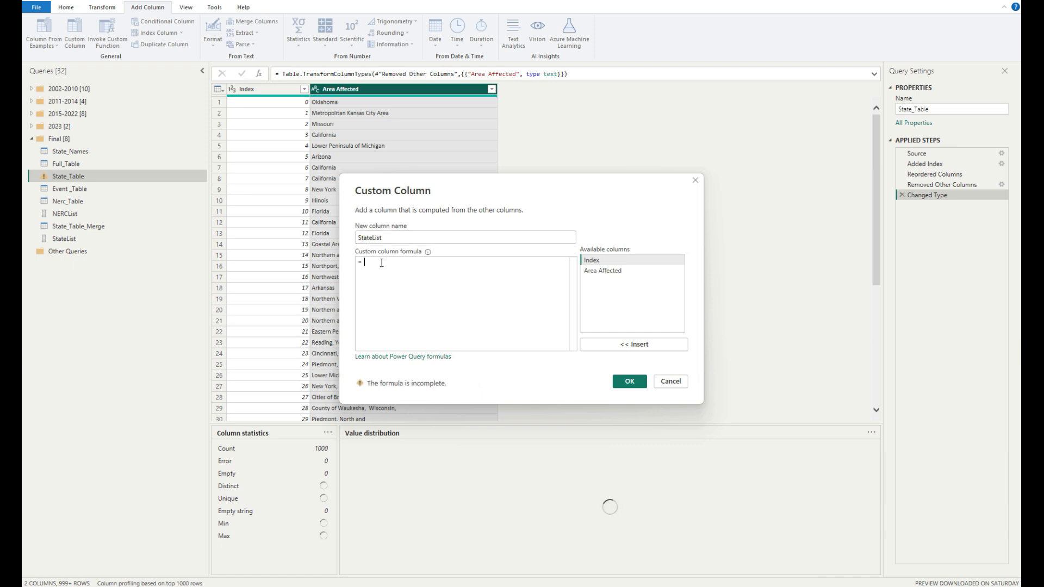
text(StateList)
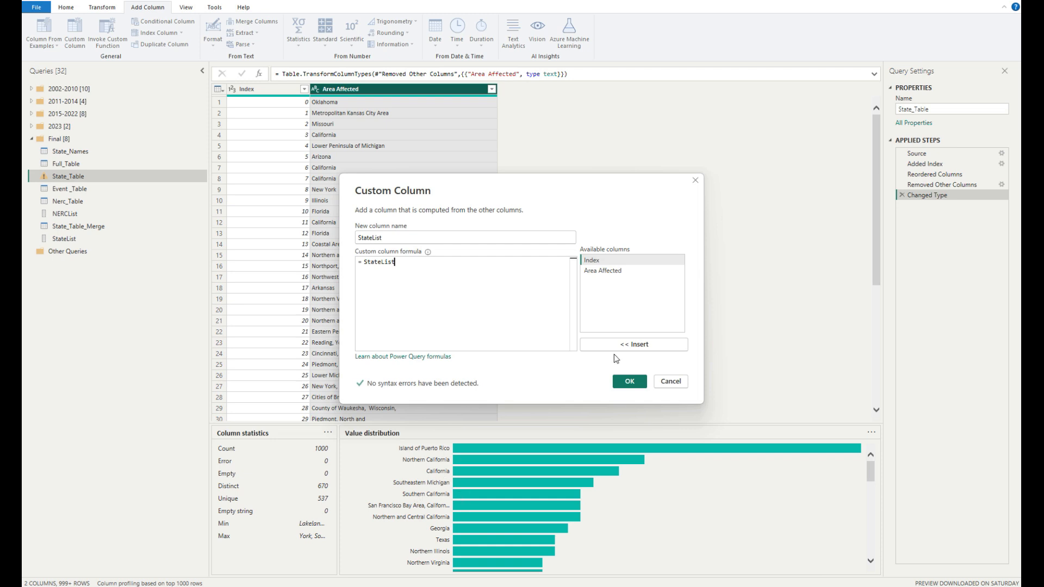
click(629, 381)
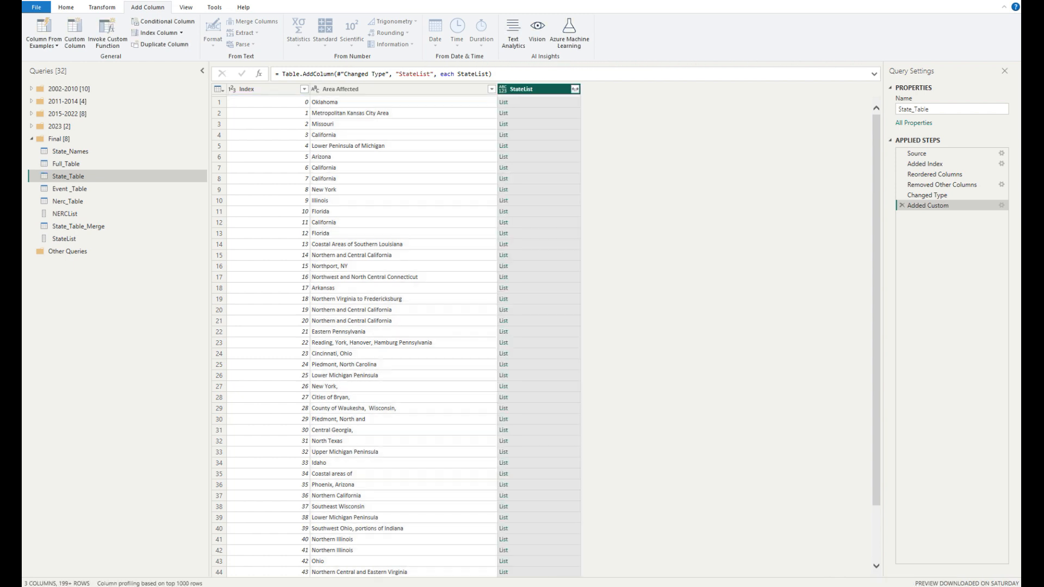
Step: Preview the contents of the list nested in the first row's StateList cell, enlarging the preview while reading through the states
click(531, 104)
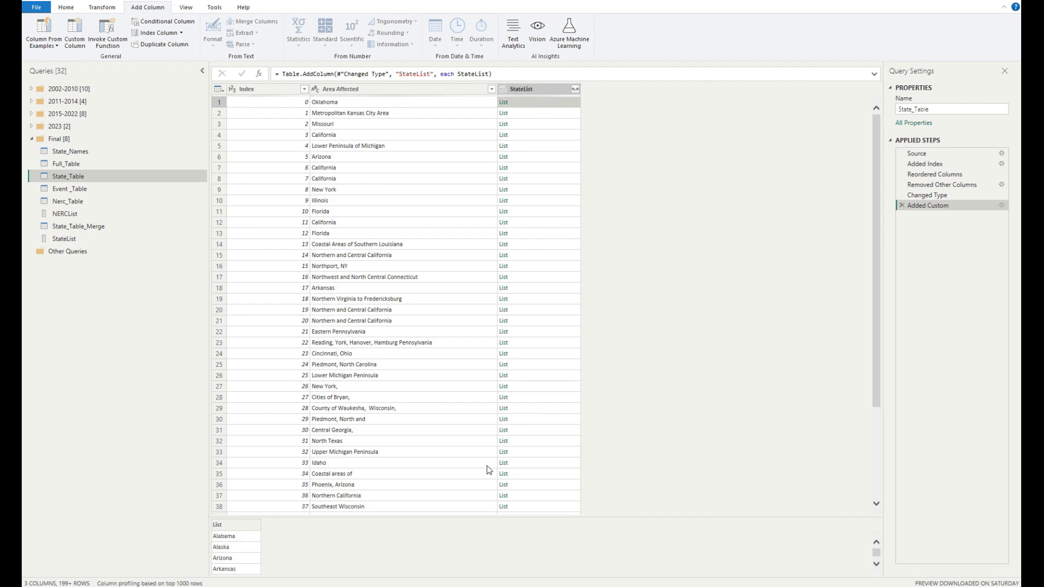
drag(506, 516, 492, 424)
scroll(256, 475, down, 3)
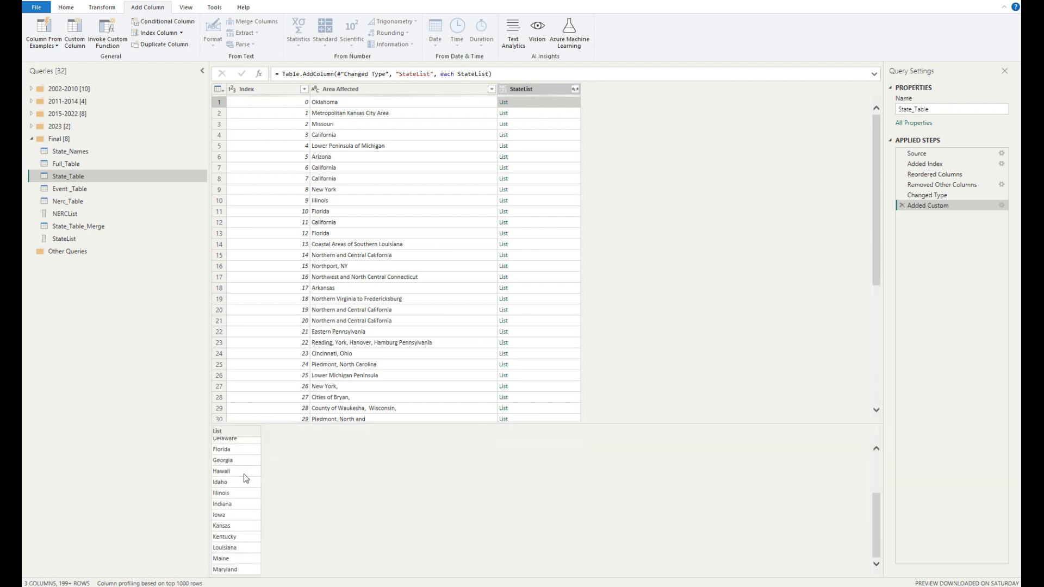
scroll(233, 505, up, 3)
scroll(231, 499, down, 3)
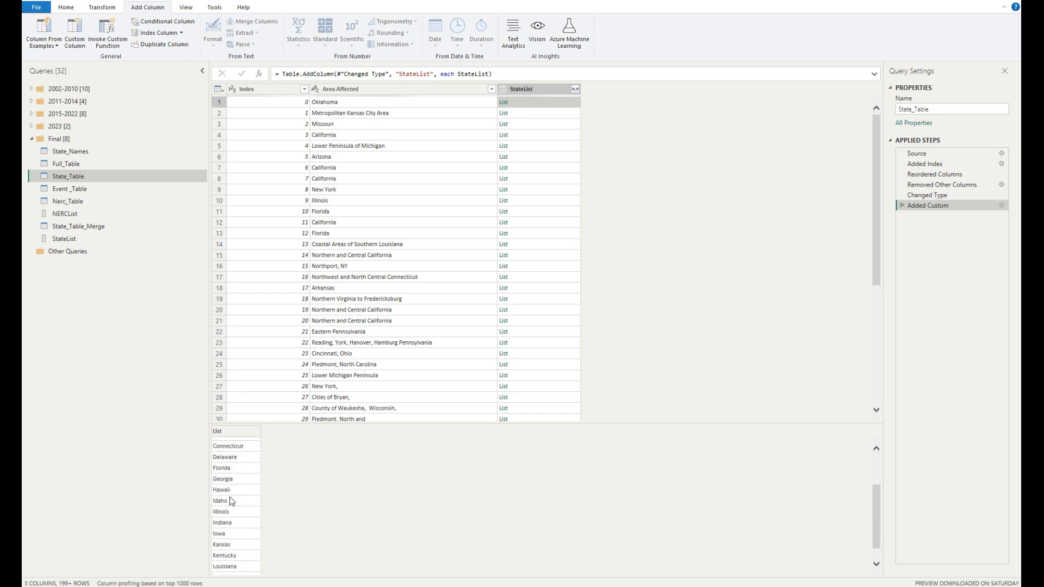
scroll(229, 499, up, 3)
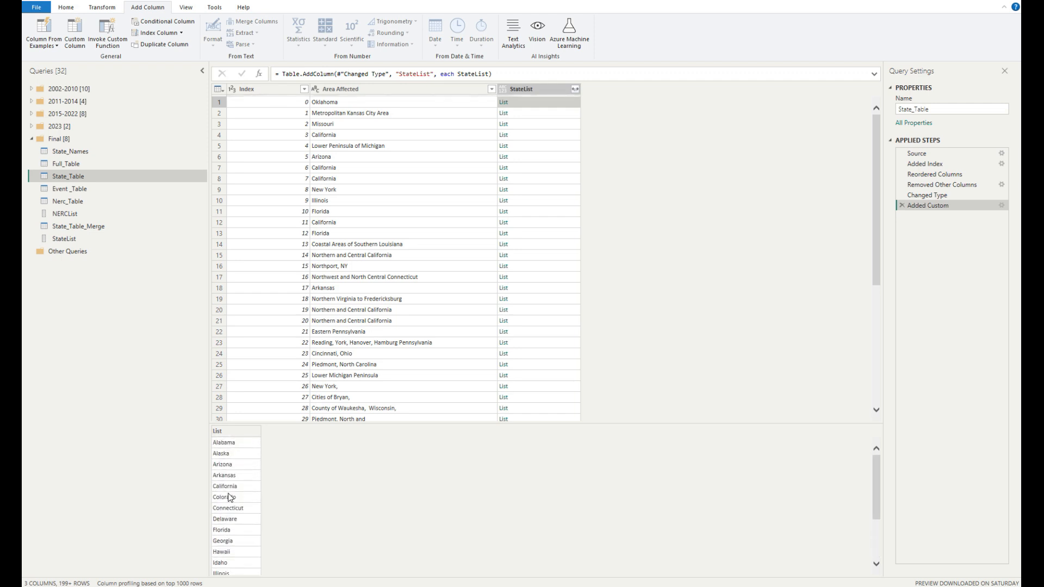
scroll(231, 489, down, 3)
scroll(231, 488, up, 3)
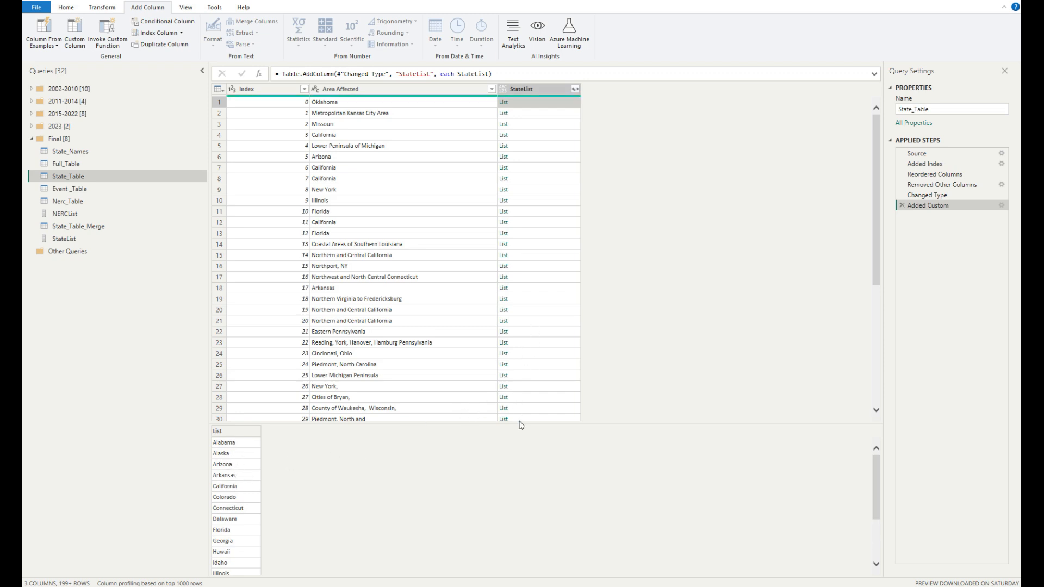
drag(520, 422, 512, 518)
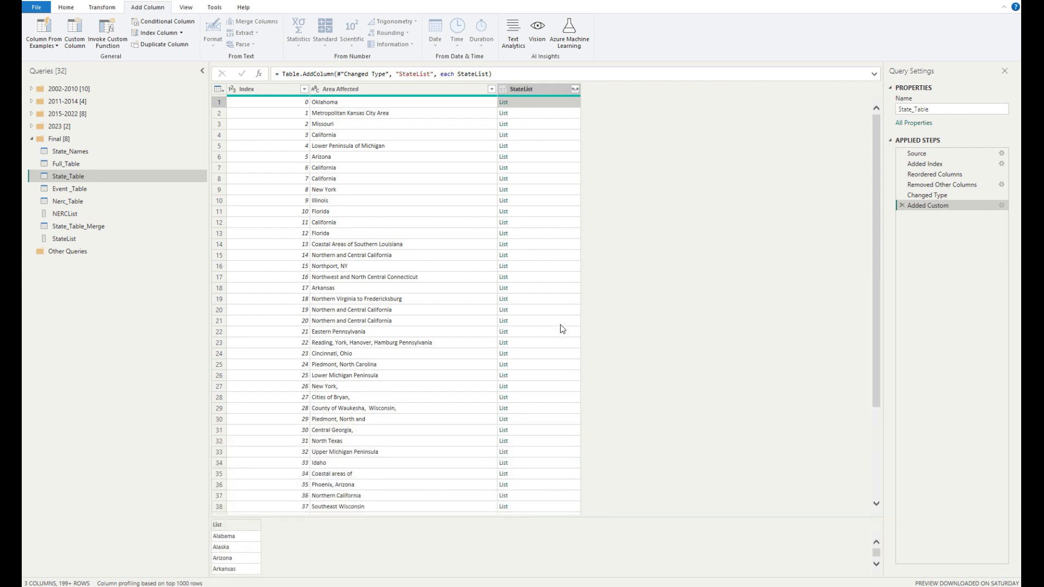
Step: Expand the StateList column to new rows and check that each Area Affected entry is paired with every state
click(575, 89)
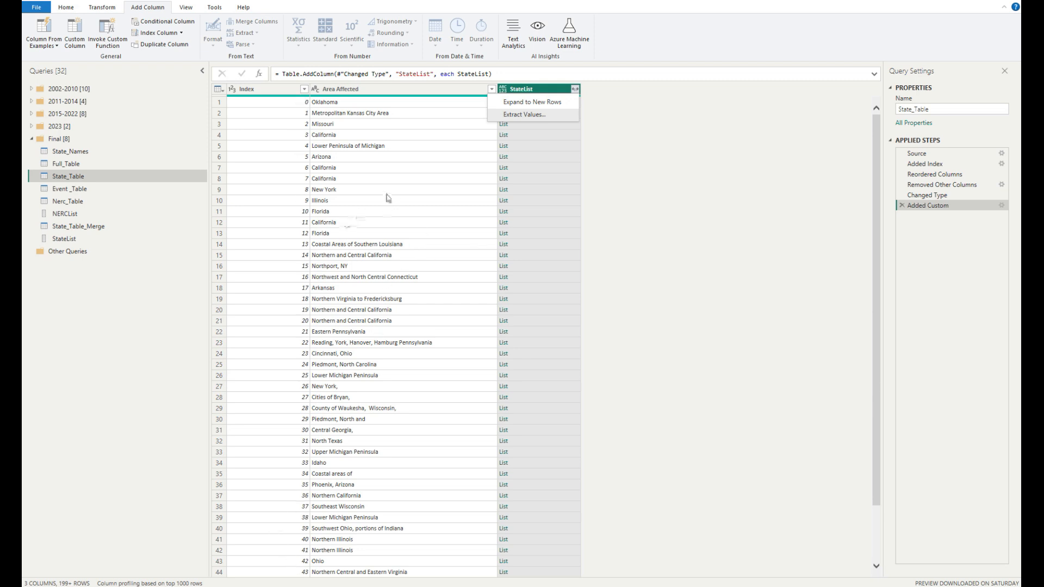
click(541, 103)
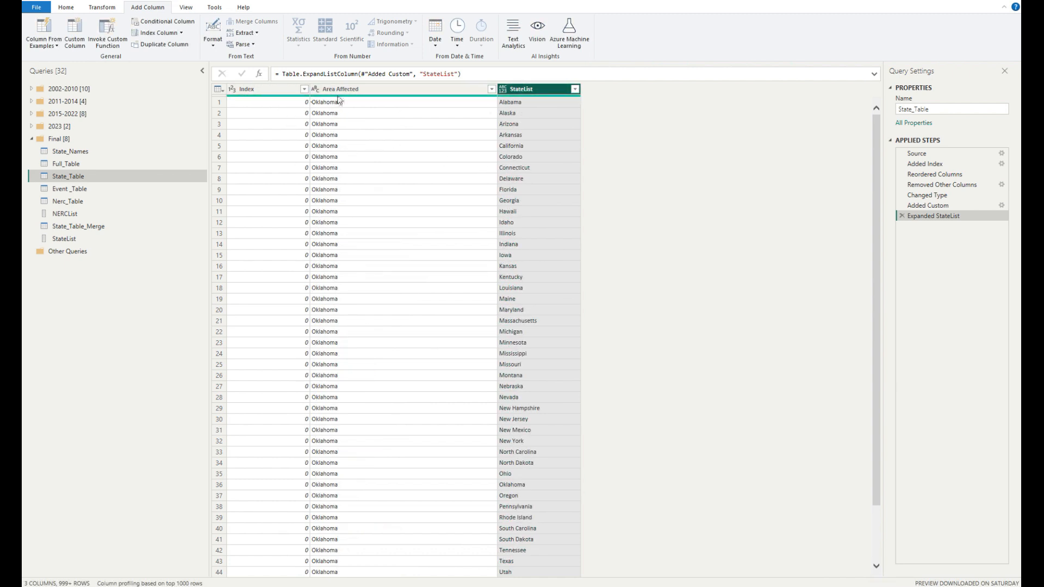
scroll(534, 194, down, 4)
scroll(534, 193, down, 4)
scroll(356, 172, down, 4)
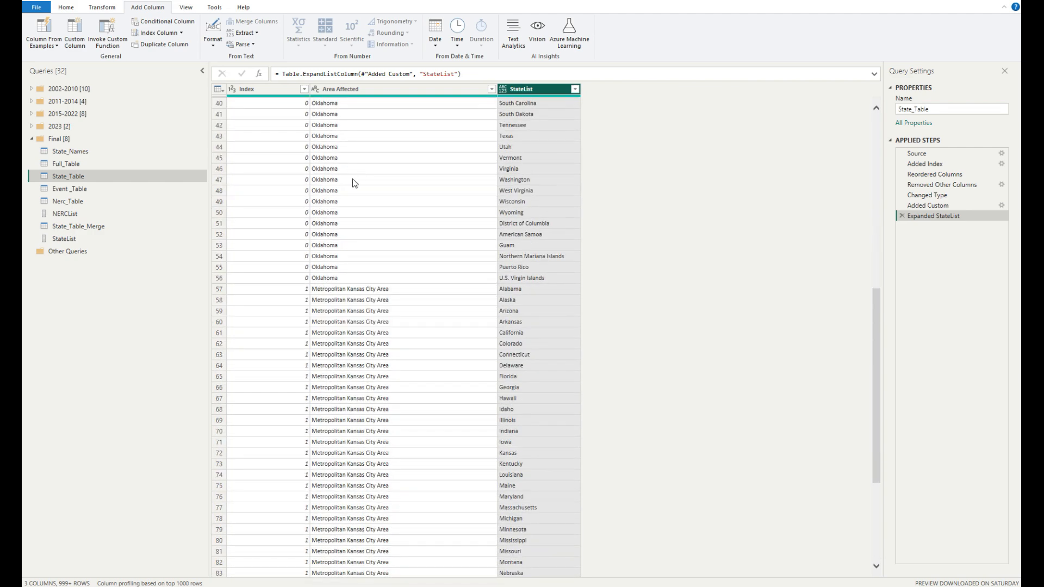
Step: Examine how the expanded rows of State_Table pair the Oklahoma and Metropolitan Kansas City Area entries with every state
scroll(516, 269, up, 4)
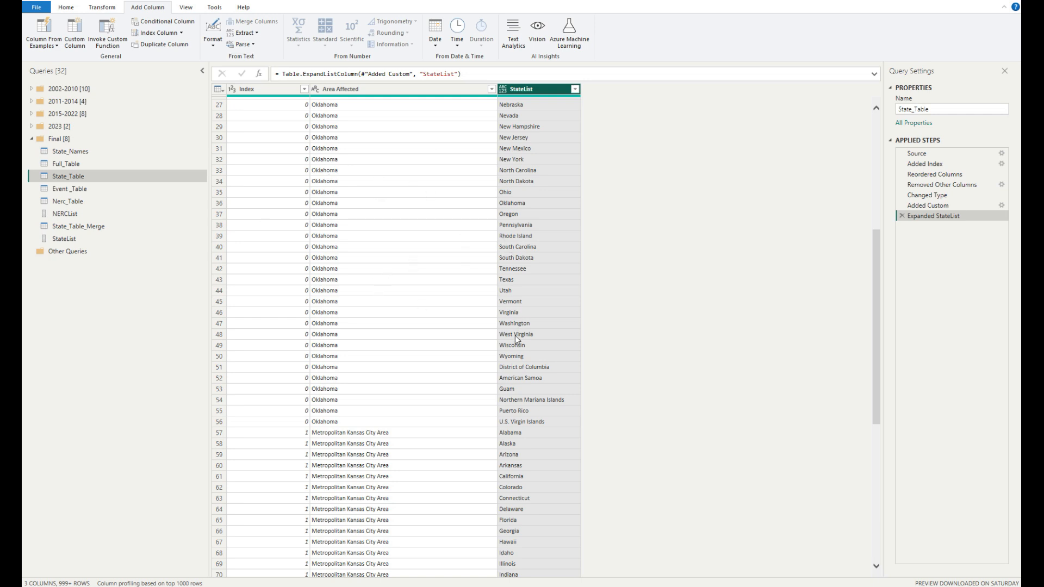
scroll(515, 333, up, 6)
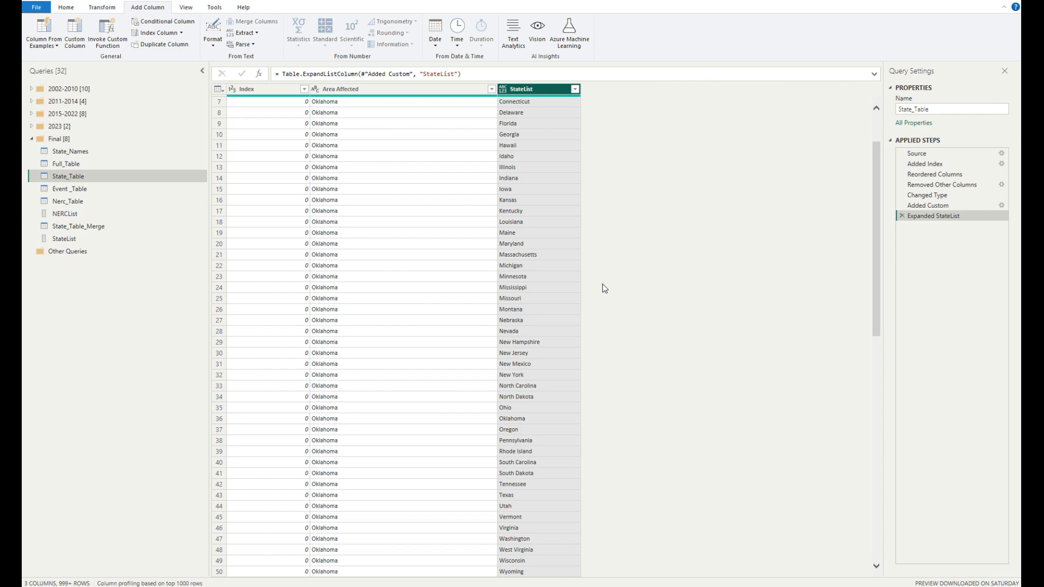
scroll(455, 273, down, 14)
scroll(364, 201, down, 5)
scroll(396, 262, down, 4)
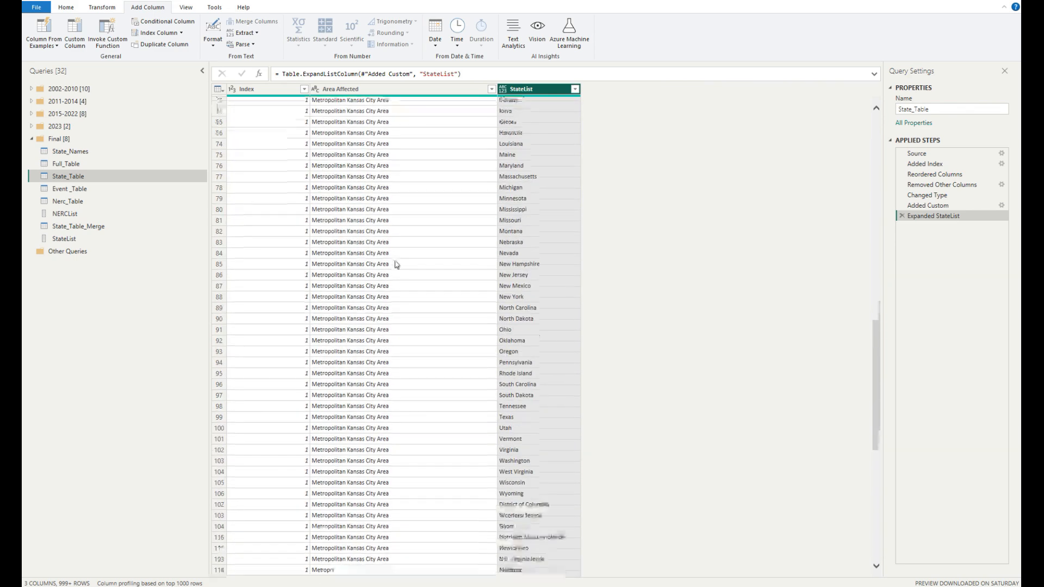
scroll(436, 273, up, 3)
scroll(439, 272, up, 20)
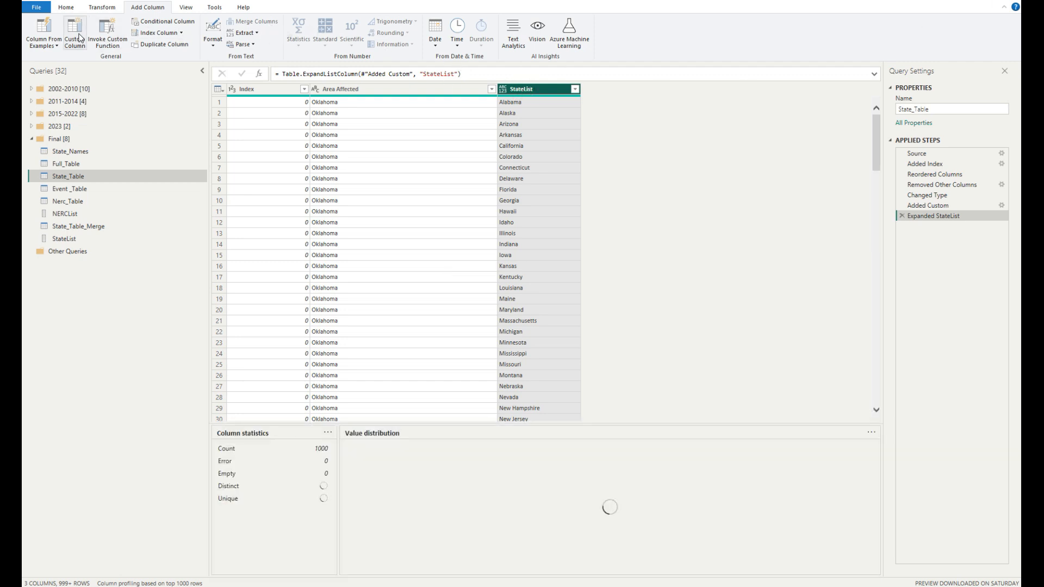
Step: Add a custom column named StateMatch to State_Table with the formula = Text.Contains([Area Affected], [StateList])
click(77, 36)
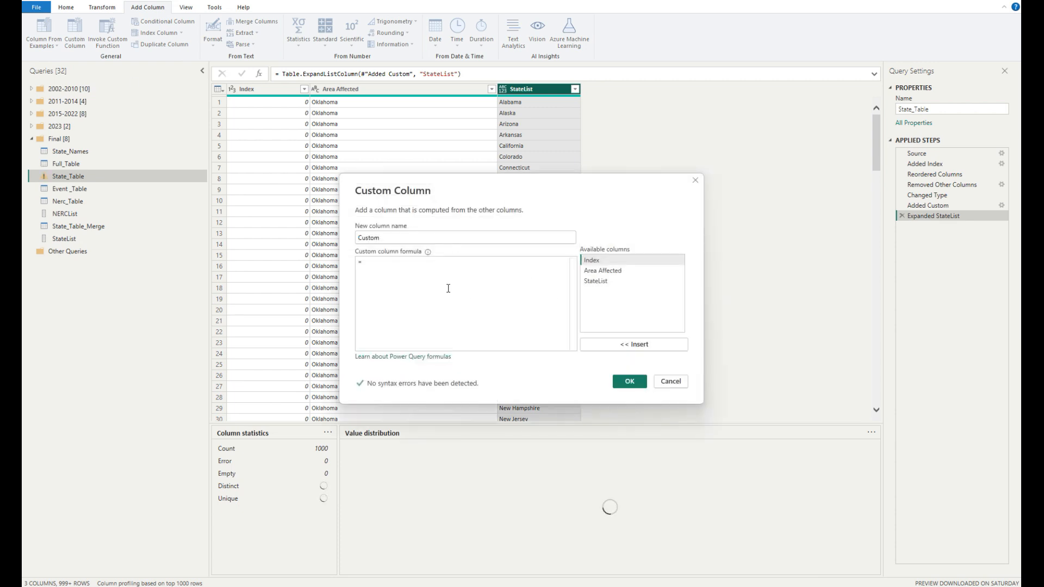
drag(392, 239, 356, 238)
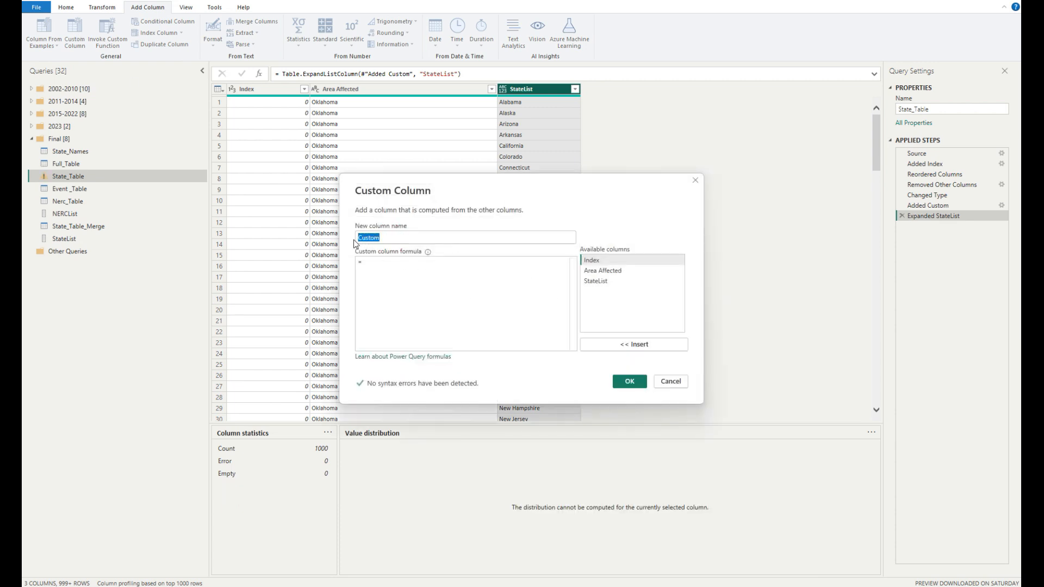
text(StateMatch)
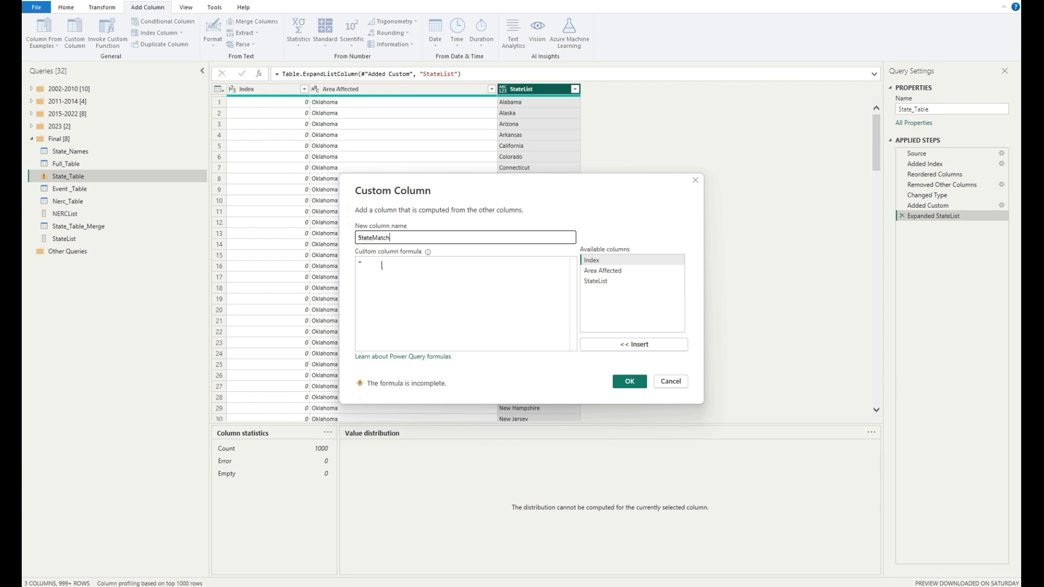
click(381, 265)
text(Te)
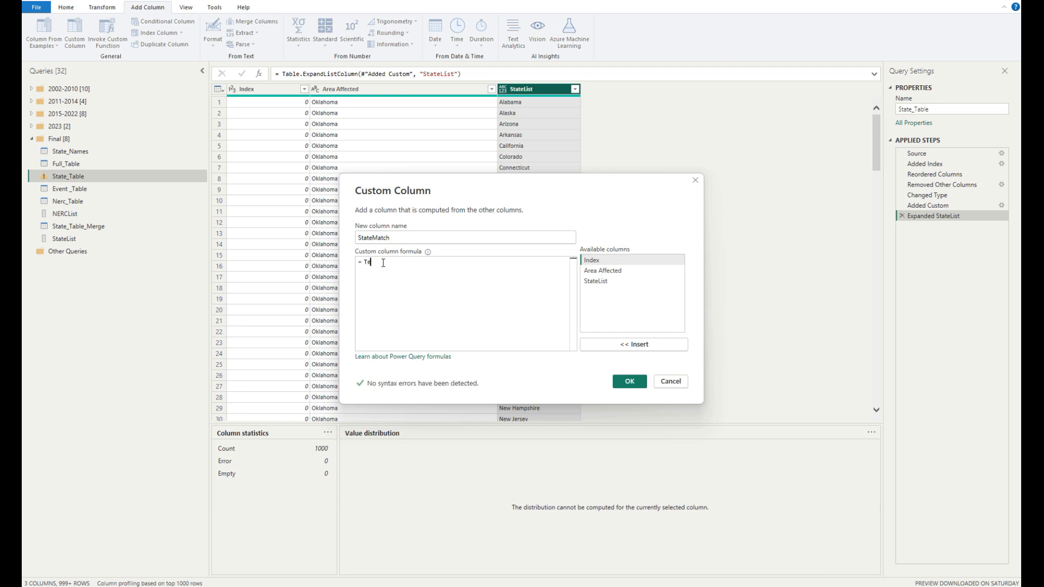
text(xt.Contains()
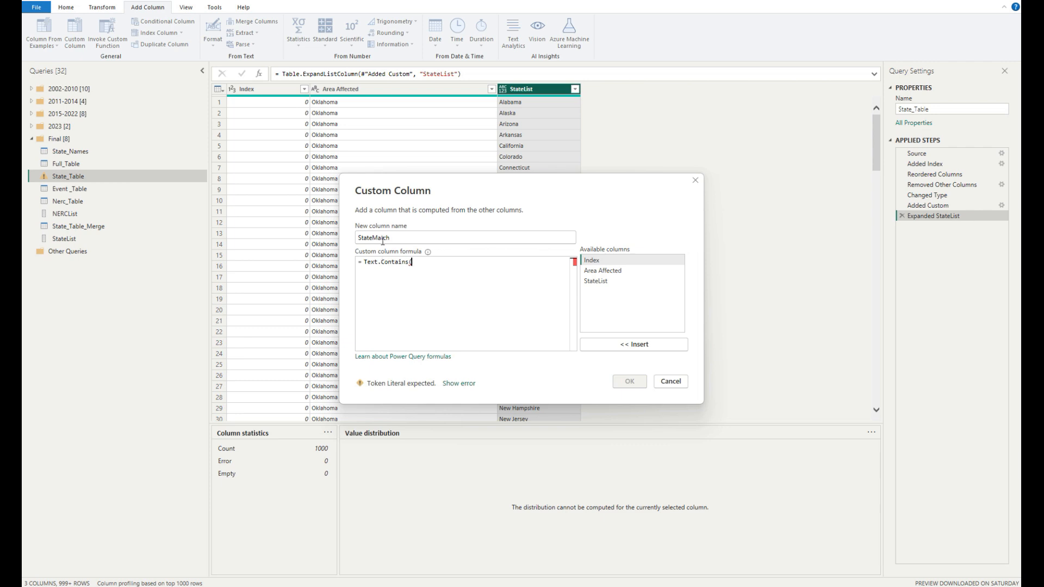
click(603, 270)
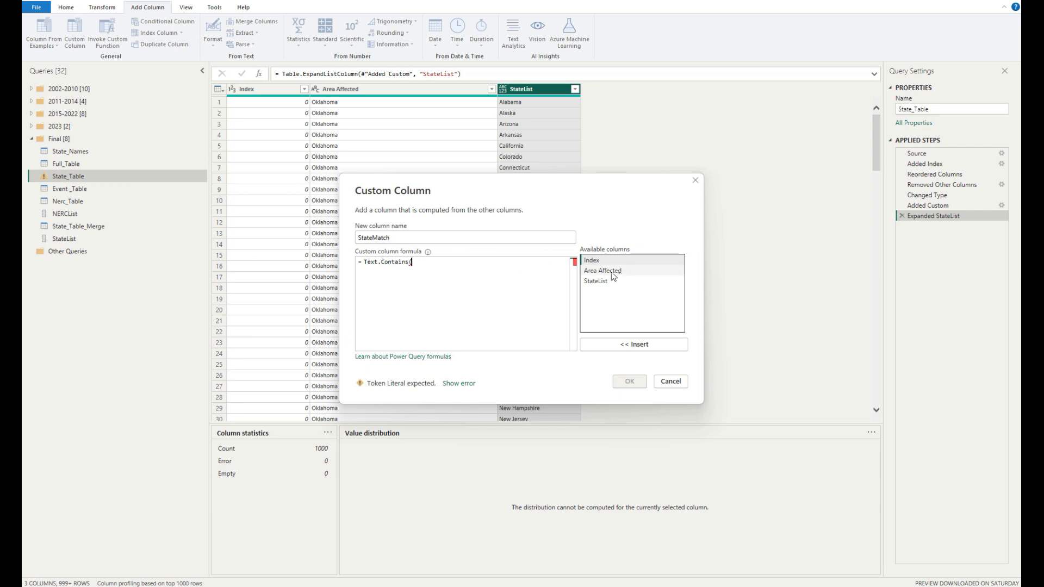
double_click(603, 270)
text(,)
click(595, 281)
double_click(595, 280)
text())
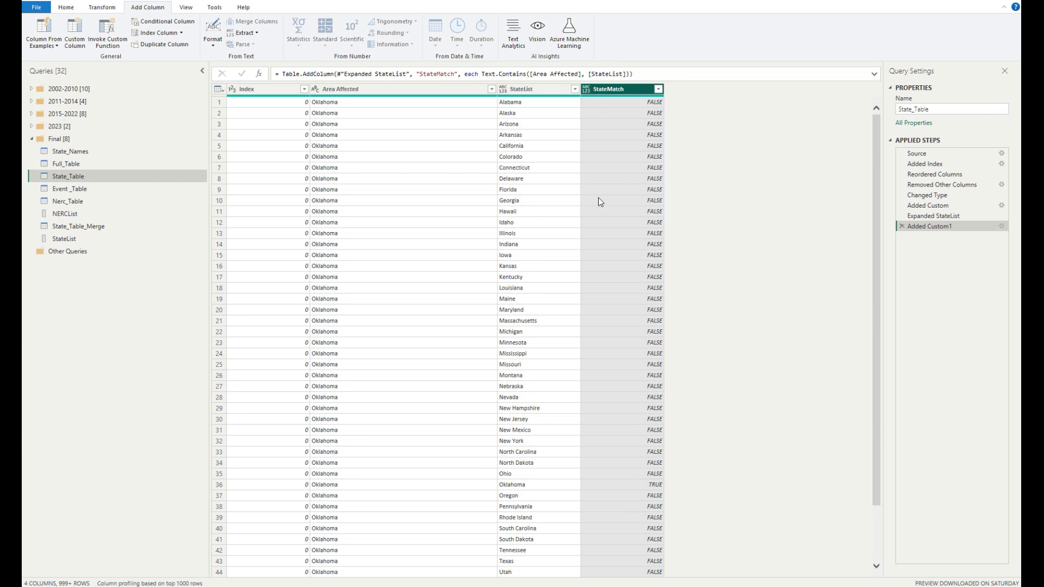
Step: Check the StateMatch results for the Oklahoma, Metropolitan Kansas City Area and Missouri entries, inspecting the full rows of the first two matches
click(229, 487)
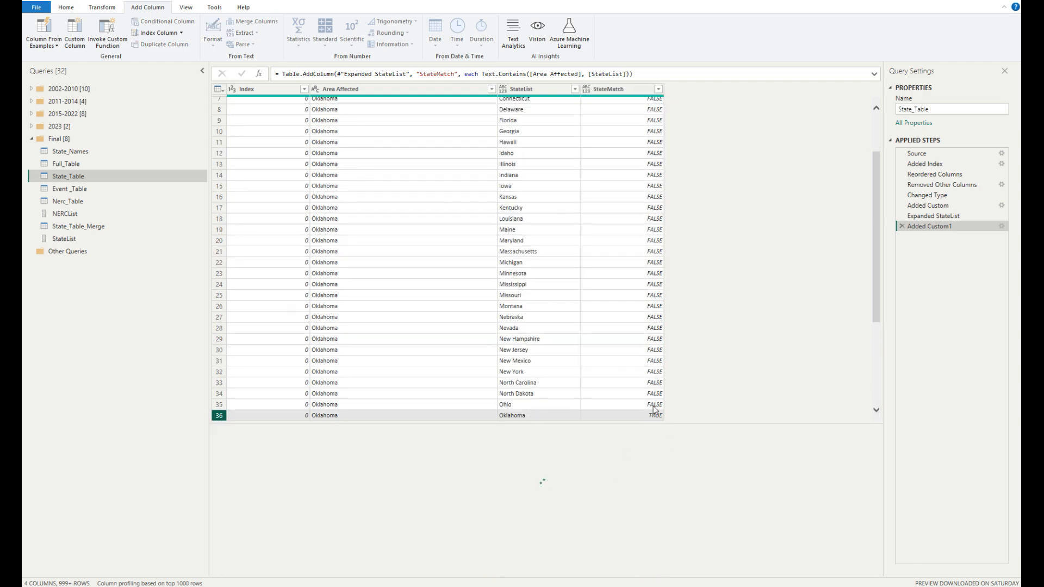
scroll(621, 319, down, 13)
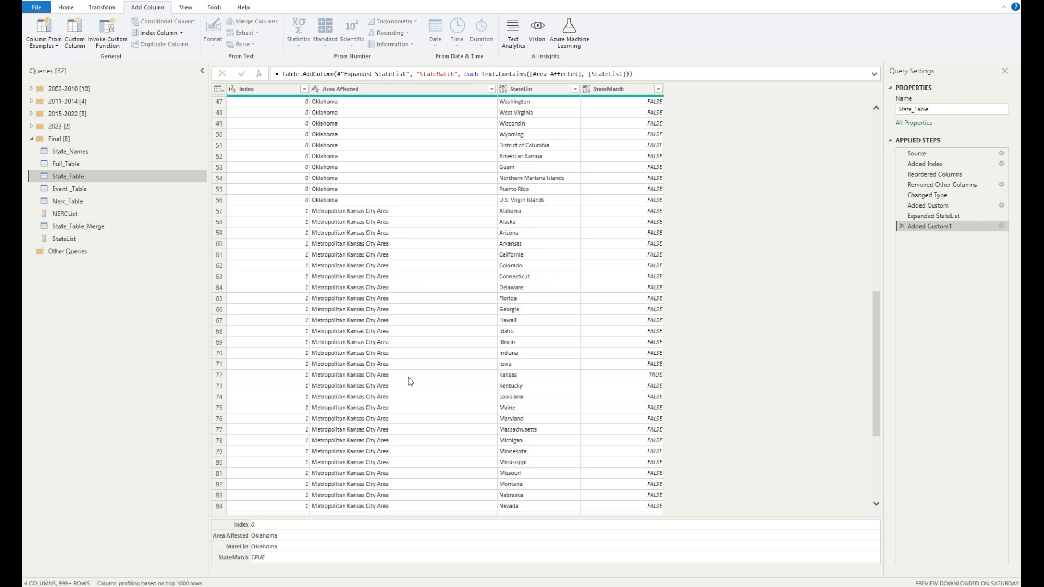
click(220, 375)
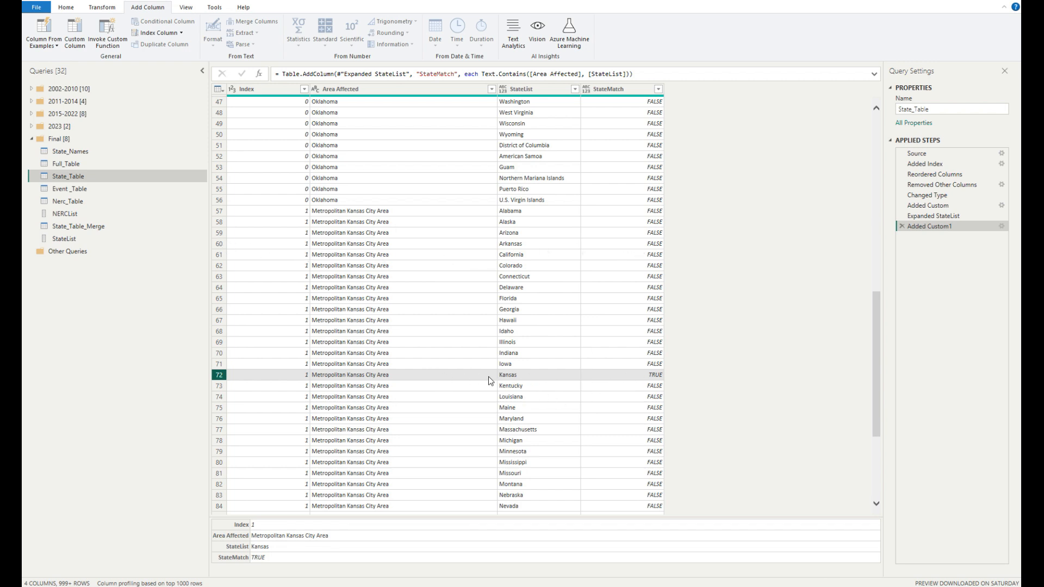
scroll(418, 361, down, 15)
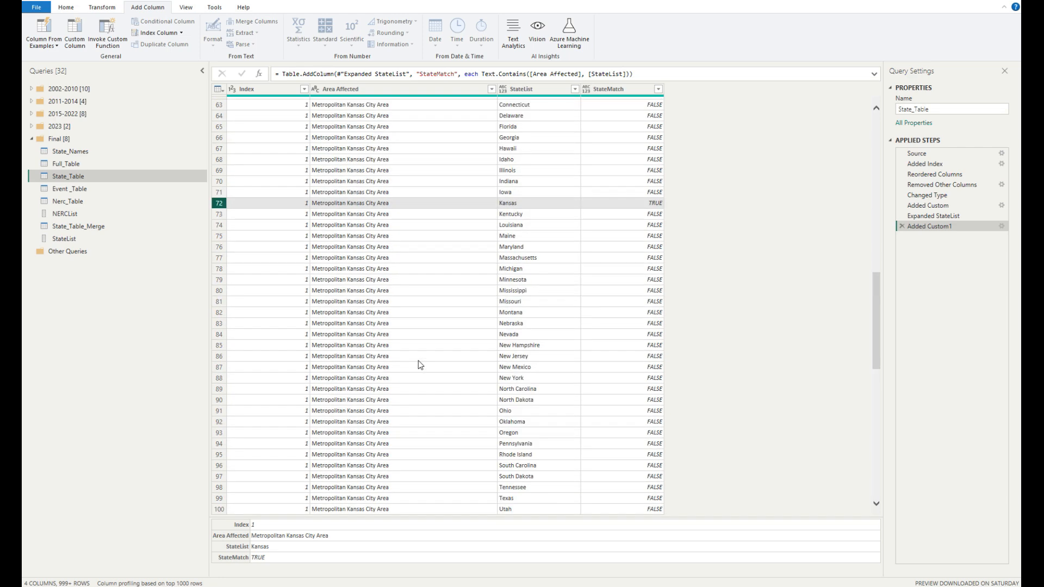
scroll(418, 361, down, 4)
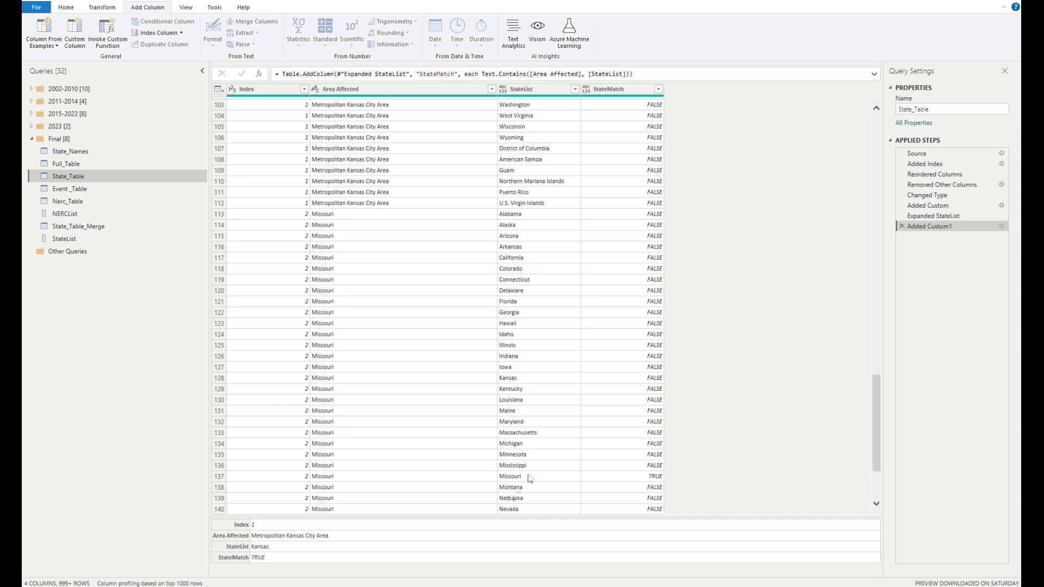
scroll(517, 285, up, 20)
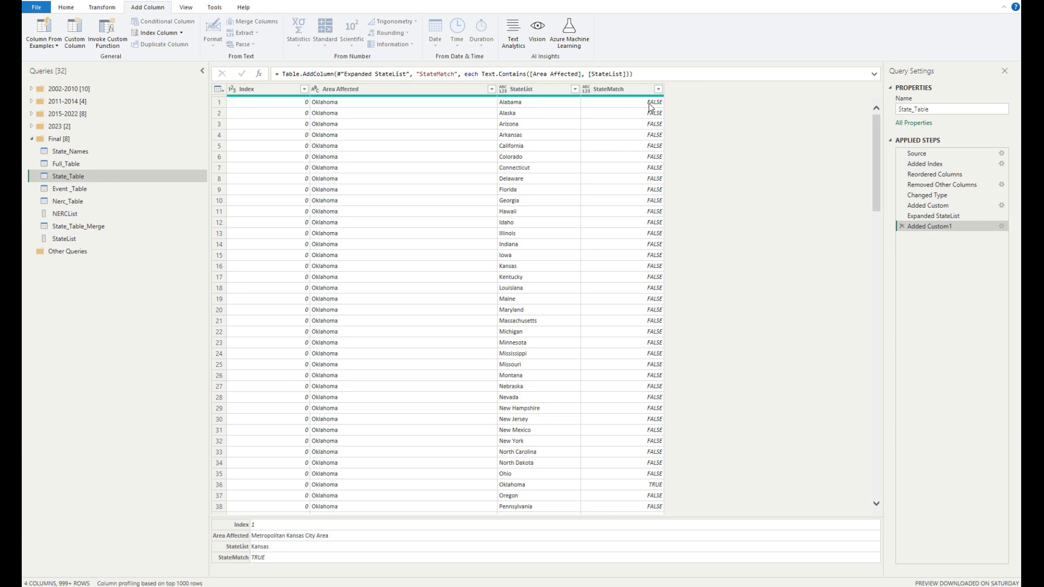
Step: Filter the StateMatch column to keep only the TRUE rows
click(657, 88)
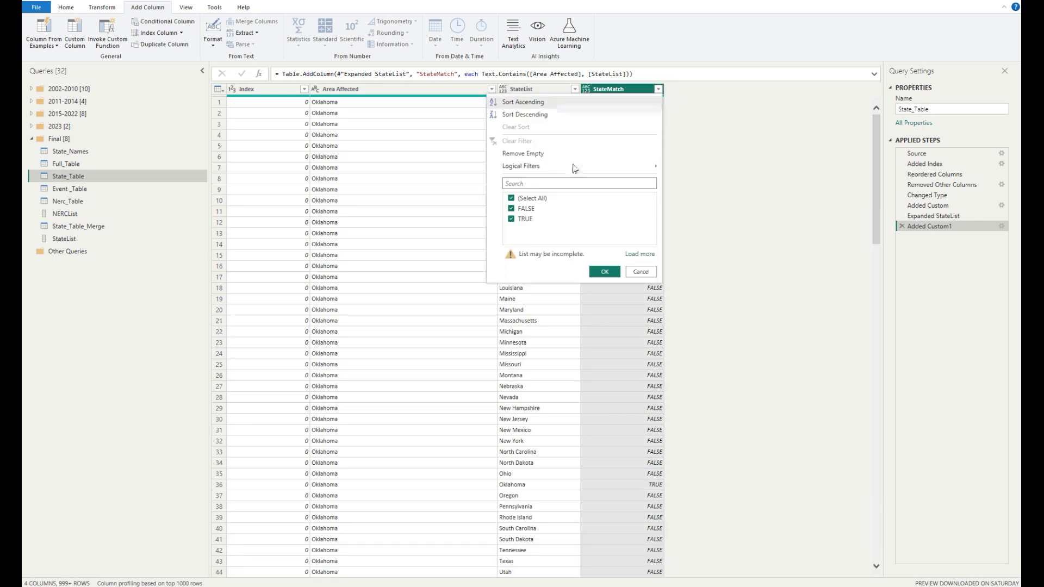
click(530, 198)
click(604, 272)
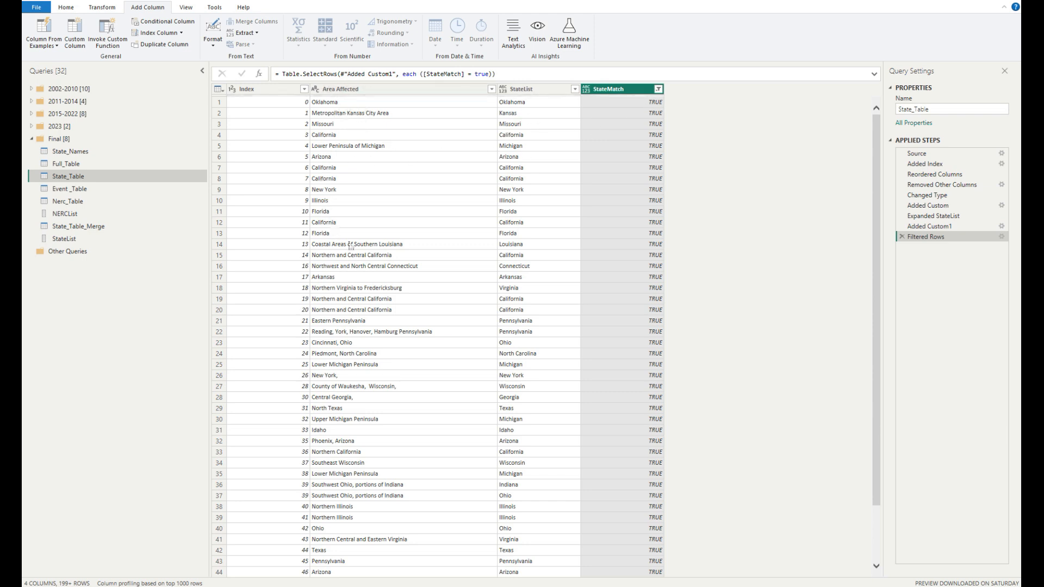
Step: Review the filtered rows for Area Affected entries matched to one or several states, and look over the abbreviations in State_Names before returning to State_Table
scroll(368, 234, down, 2)
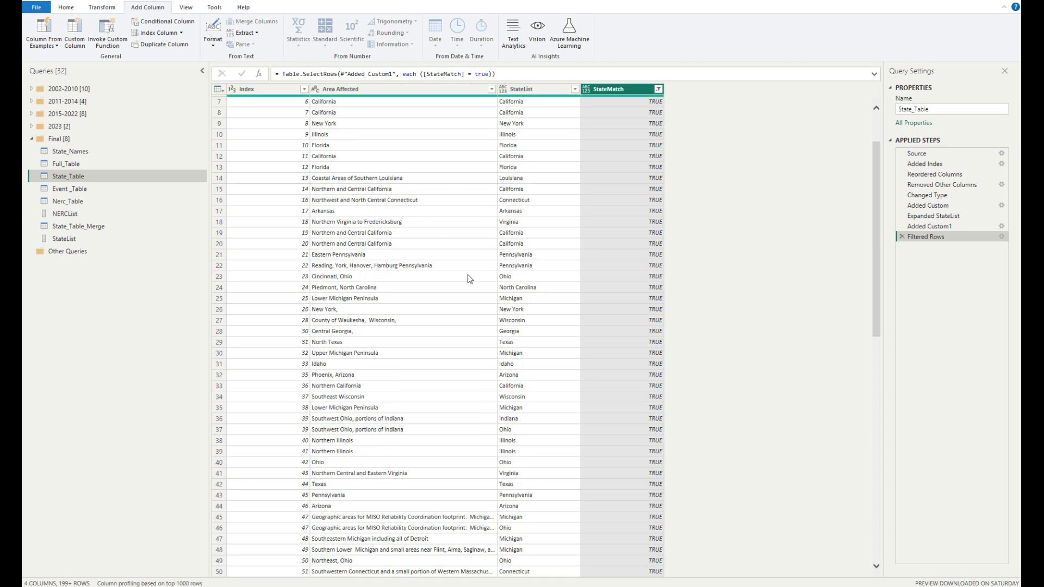
scroll(467, 275, down, 2)
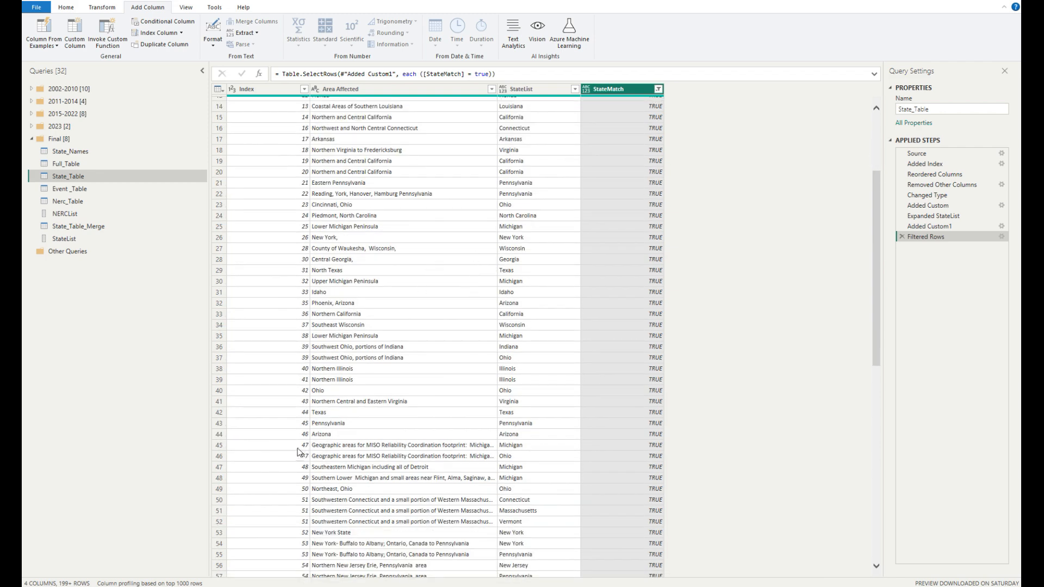
click(343, 446)
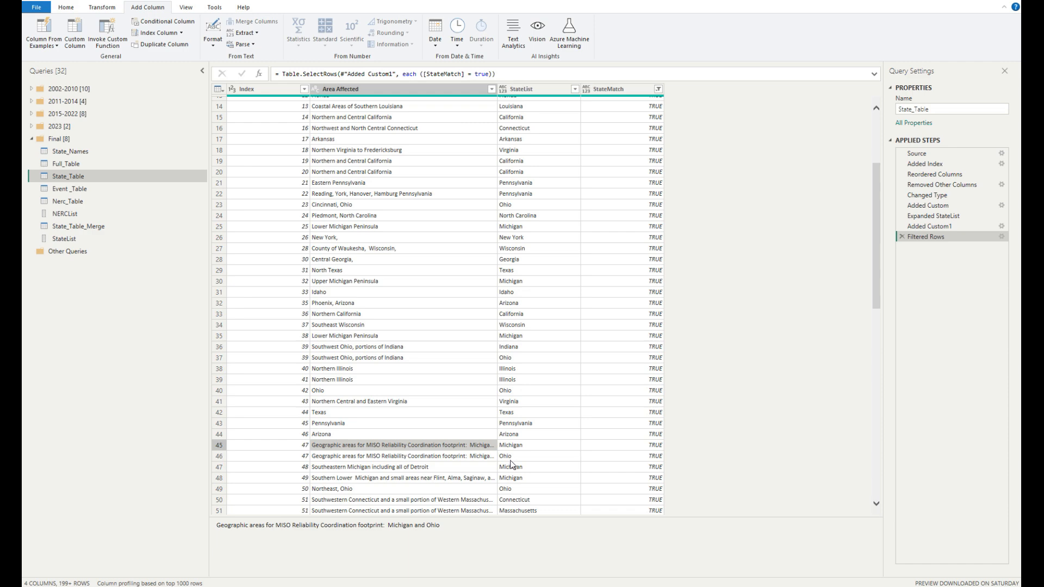
scroll(510, 462, down, 4)
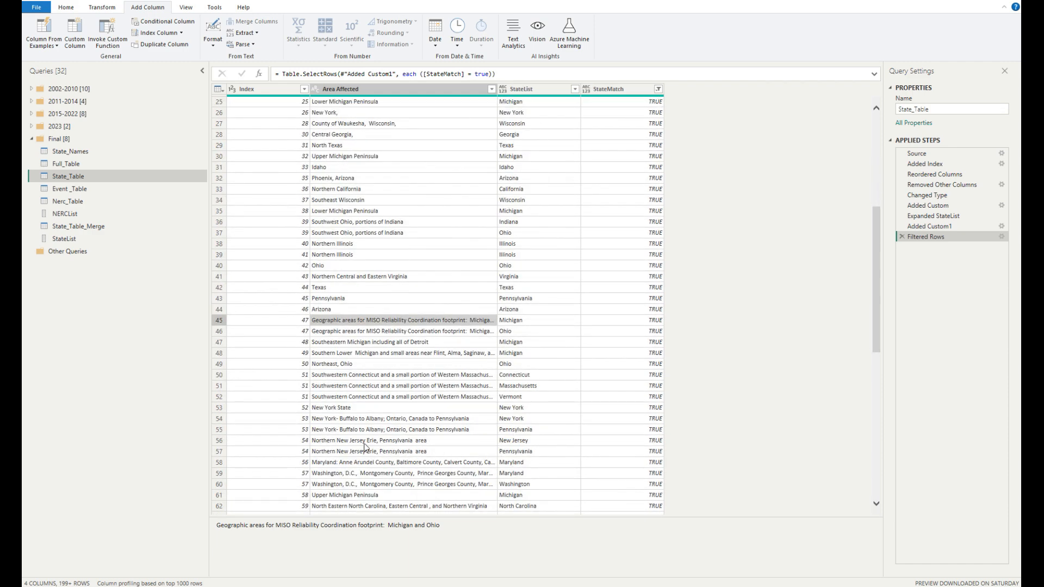
click(285, 444)
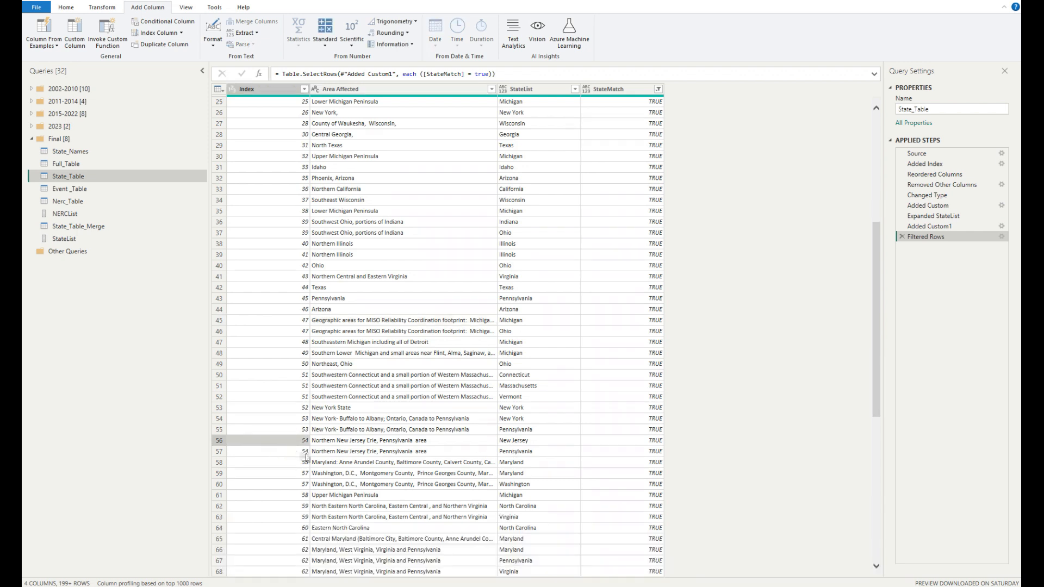
click(303, 451)
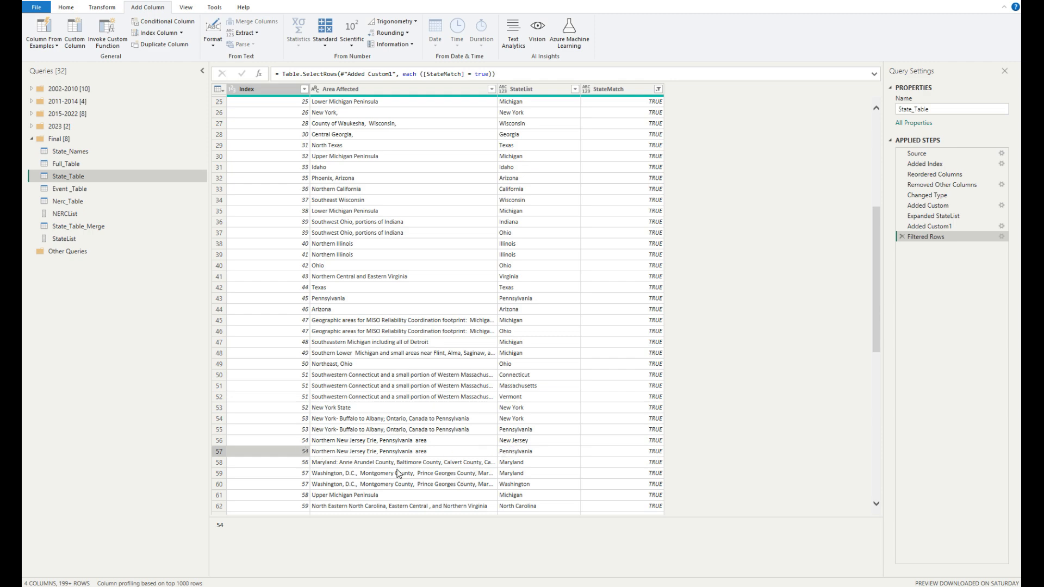
scroll(447, 477, down, 4)
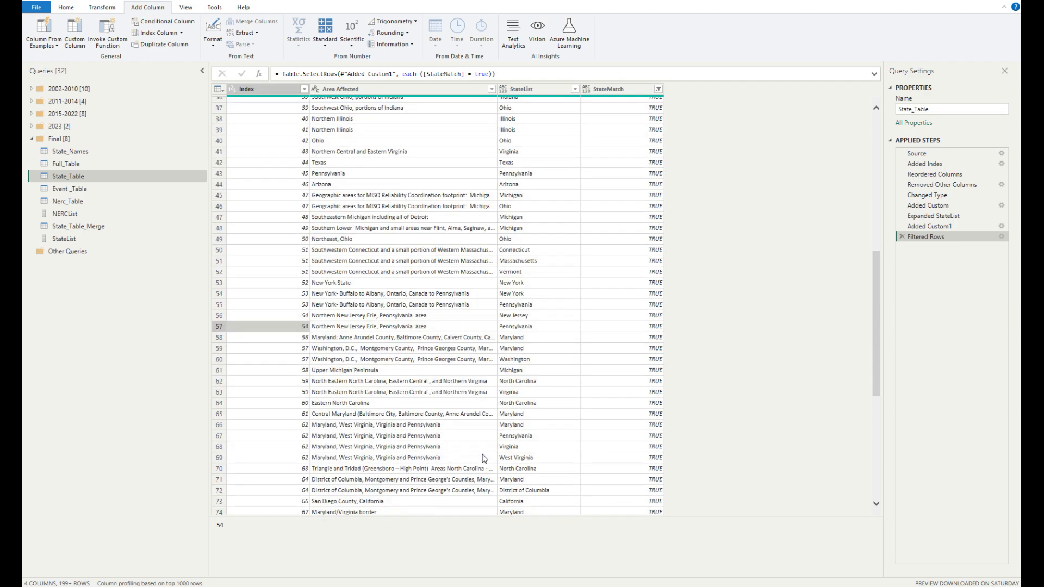
scroll(347, 438, down, 2)
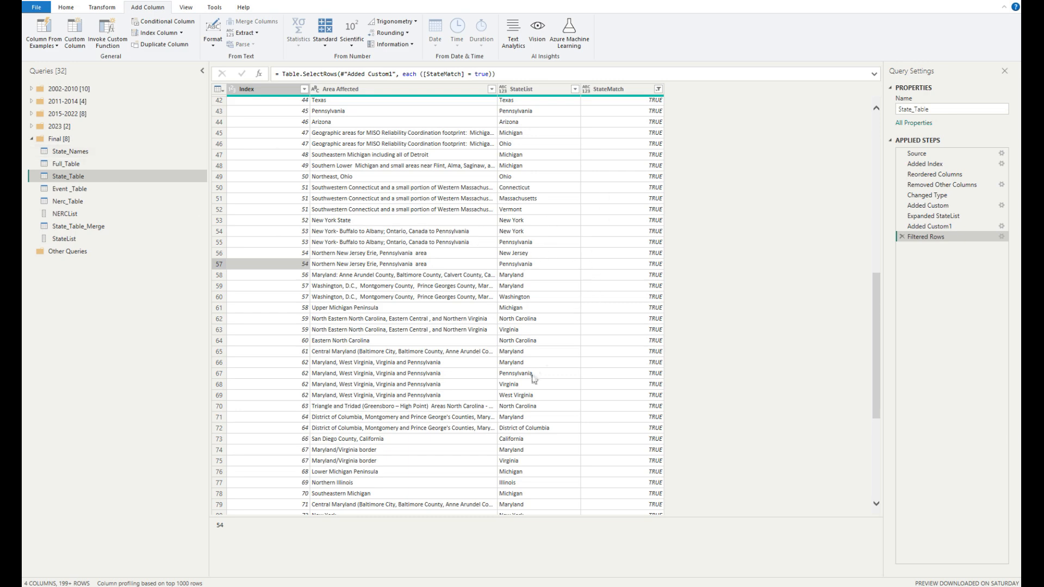
scroll(530, 376, down, 20)
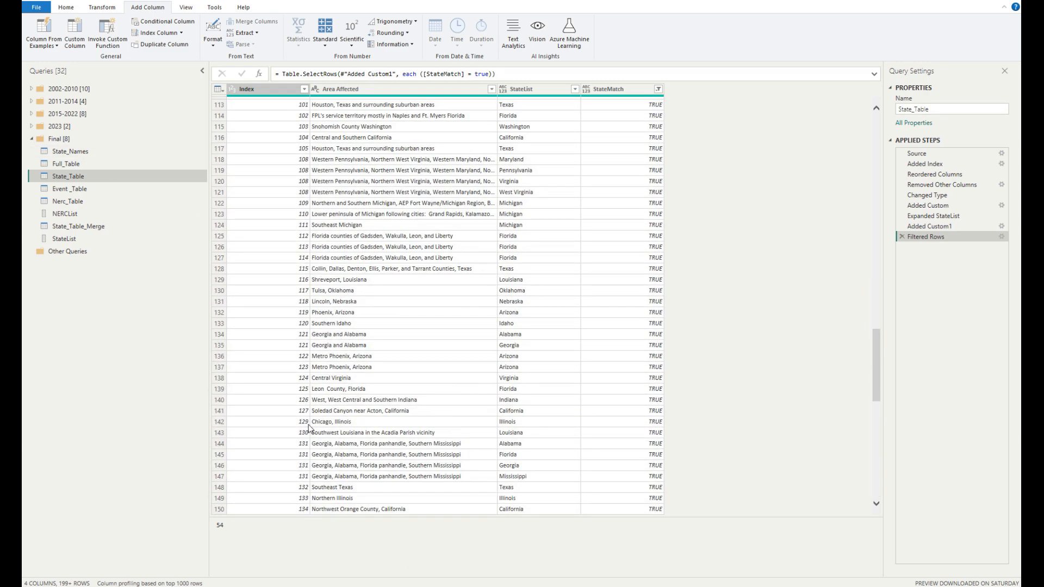
scroll(308, 428, down, 7)
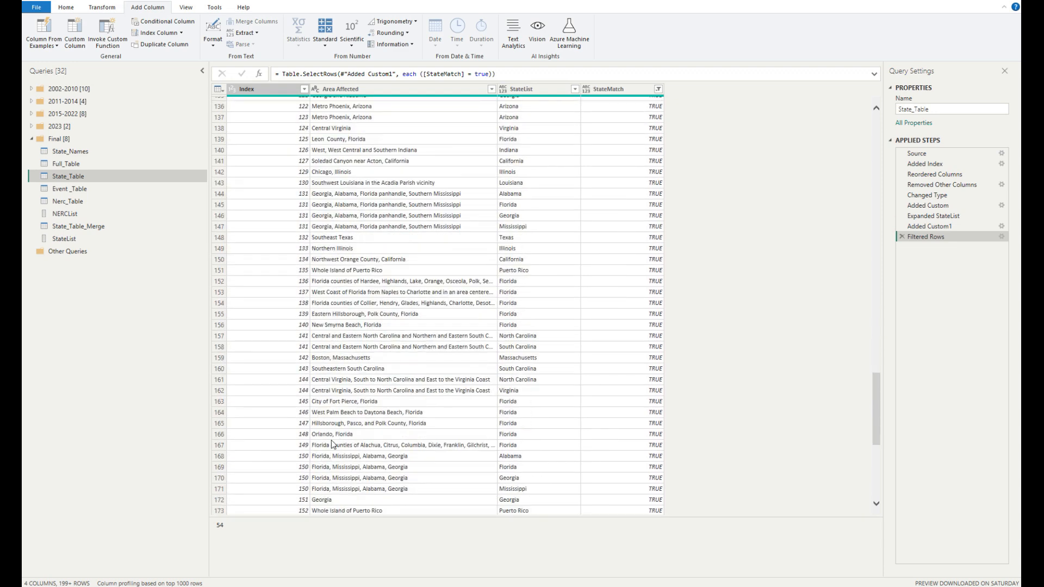
scroll(405, 456, down, 5)
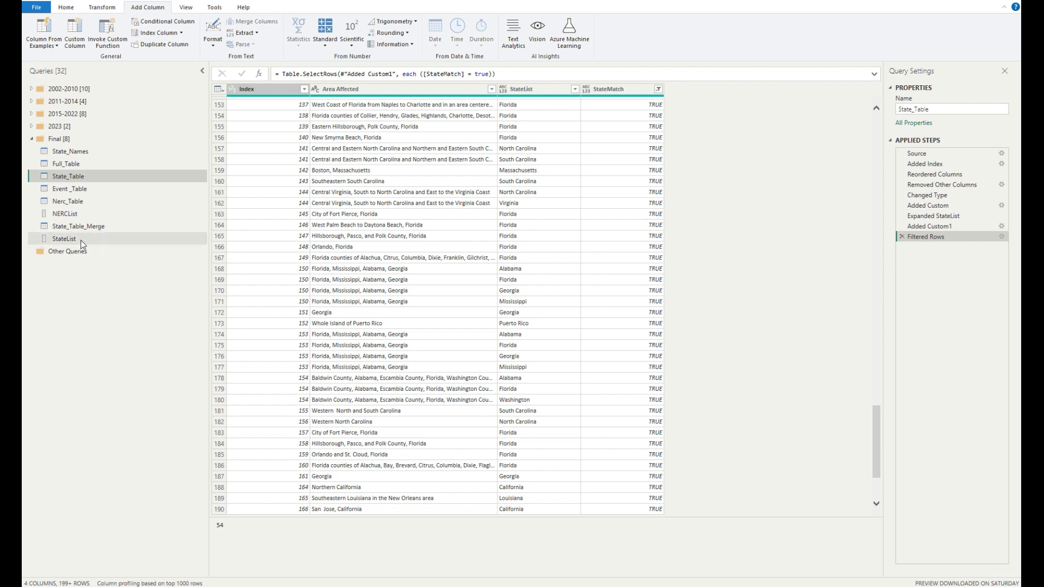
click(86, 152)
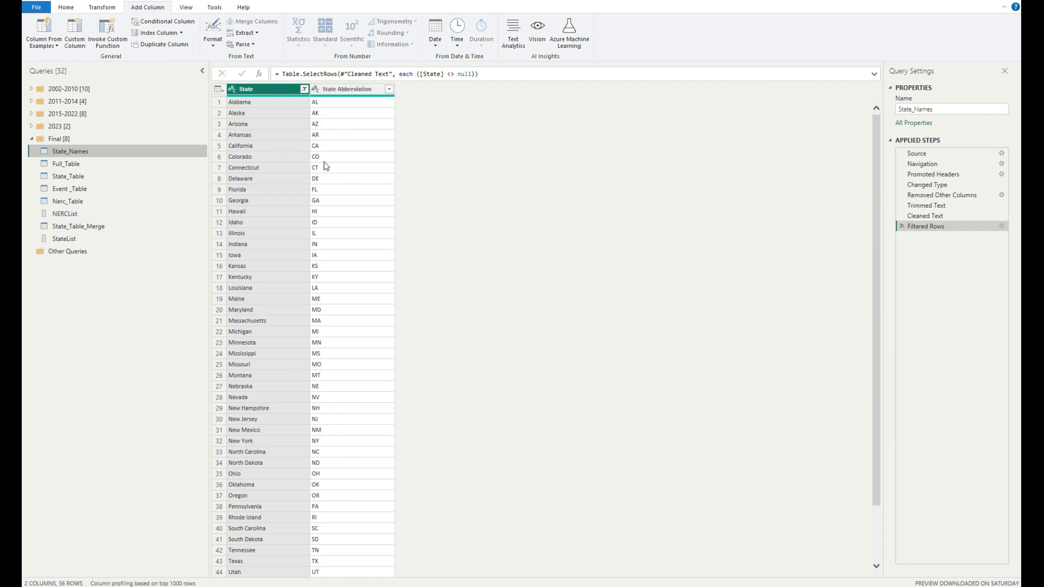
click(75, 176)
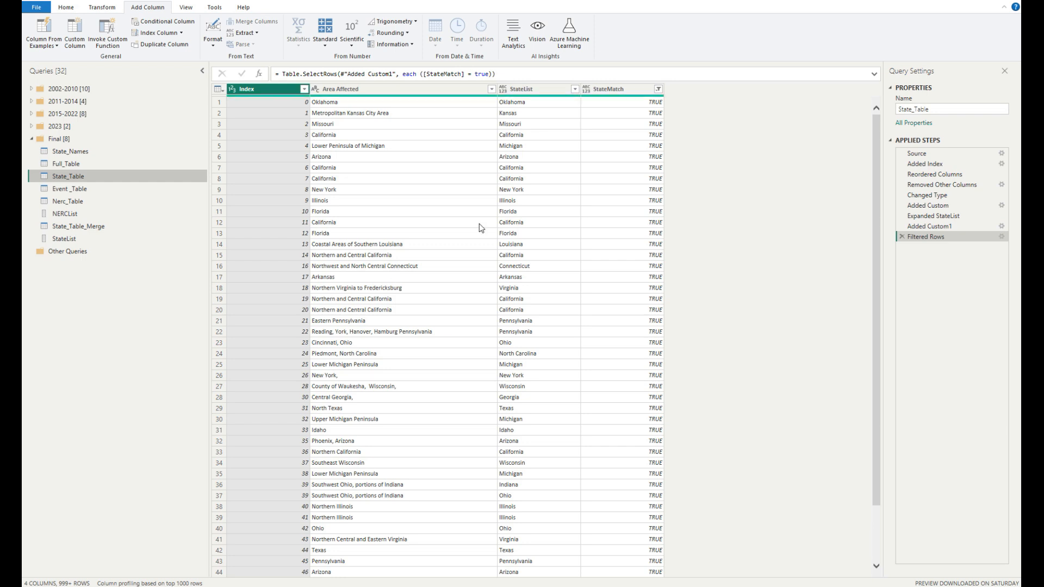
Step: Remove the StateMatch column from State_Table and set the StateList column's data type to Text
right_click(622, 95)
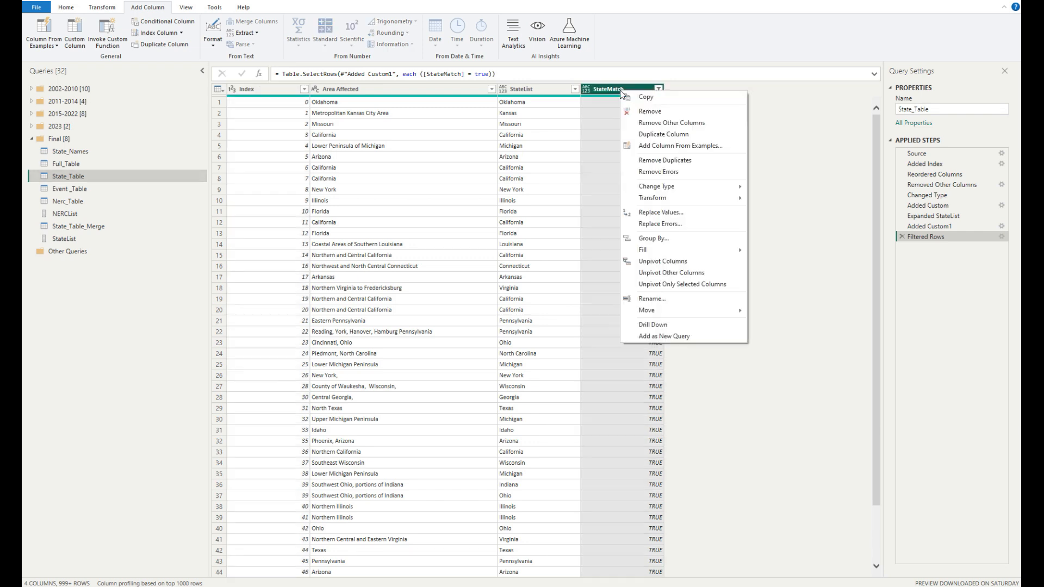
click(663, 110)
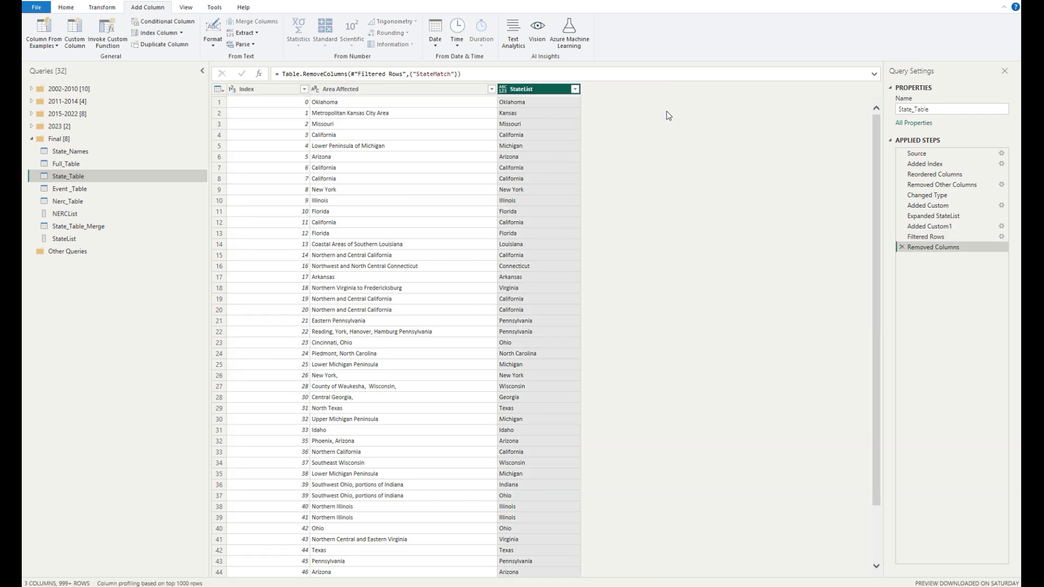
click(502, 89)
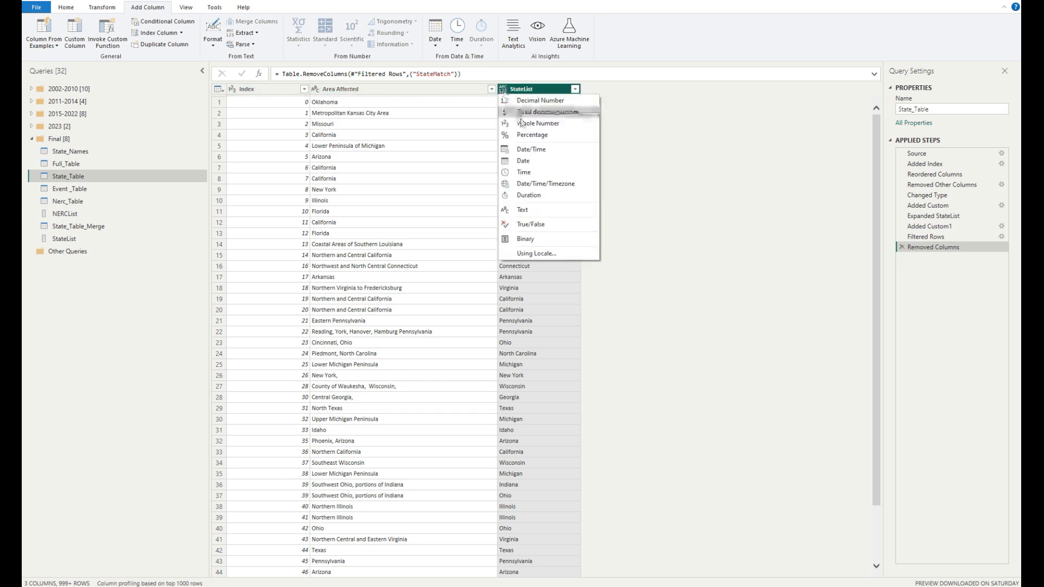
click(531, 209)
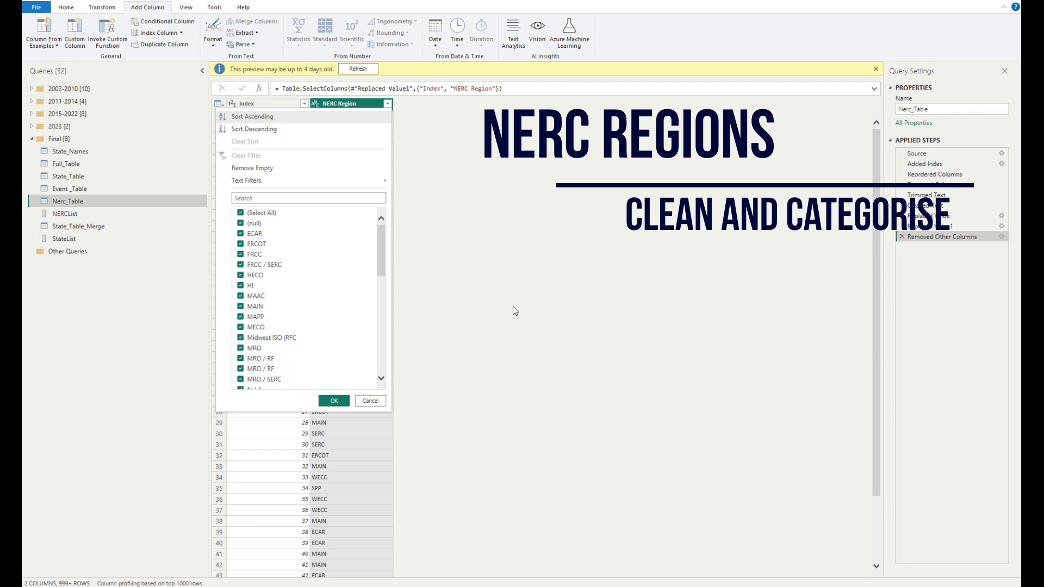
Step: Review the distinct NERC Region values in Nerc_Table and compare them with the regions map on the NERC website in Chrome
scroll(288, 338, down, 3)
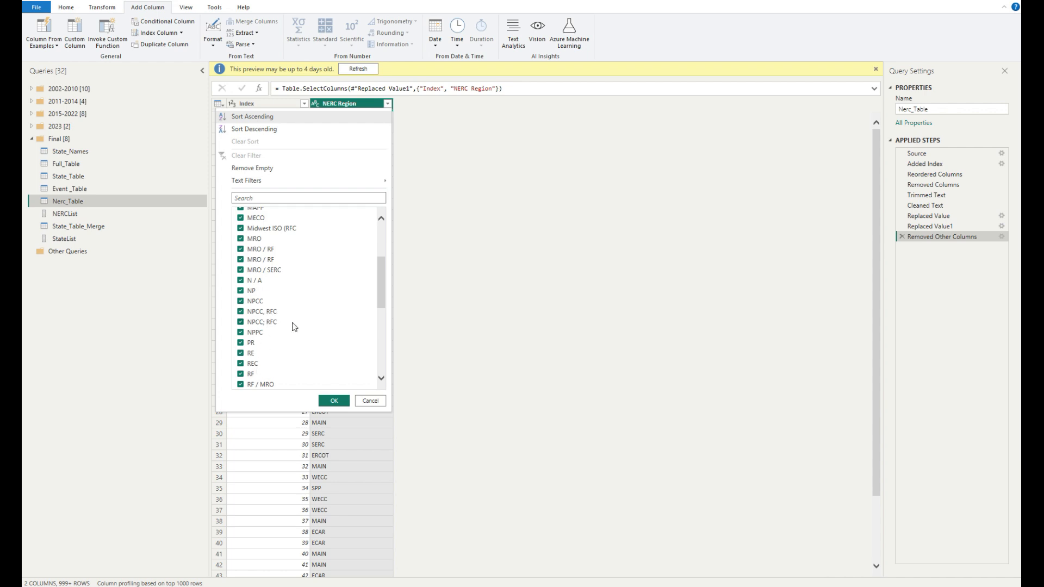
scroll(272, 311, up, 4)
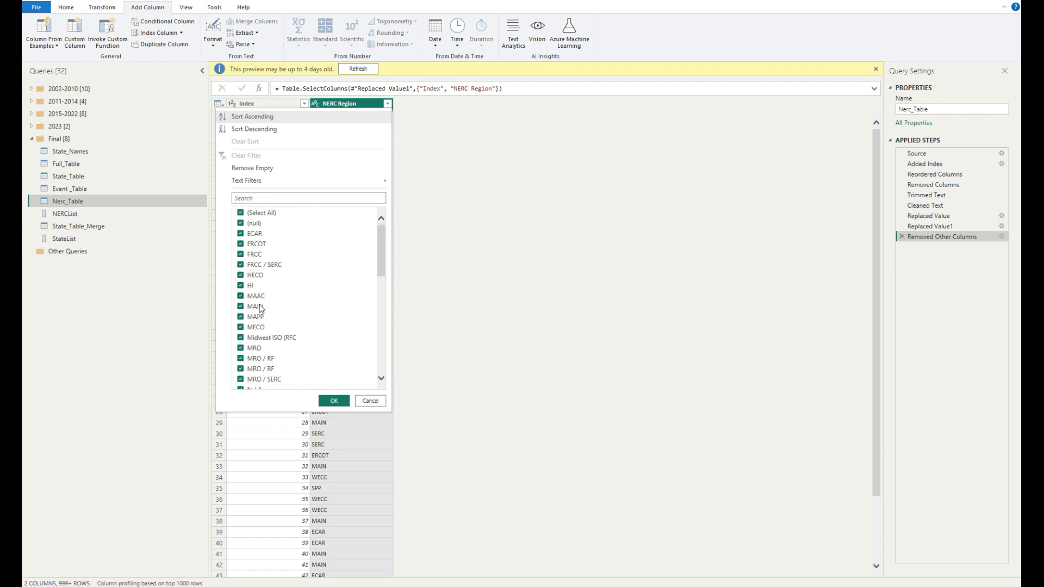
scroll(277, 323, down, 10)
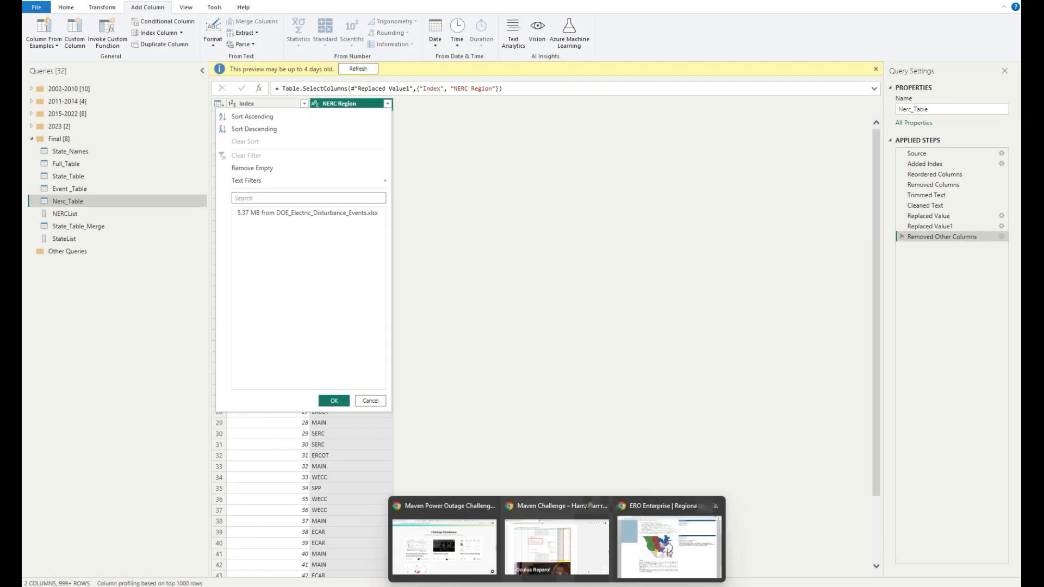
click(669, 540)
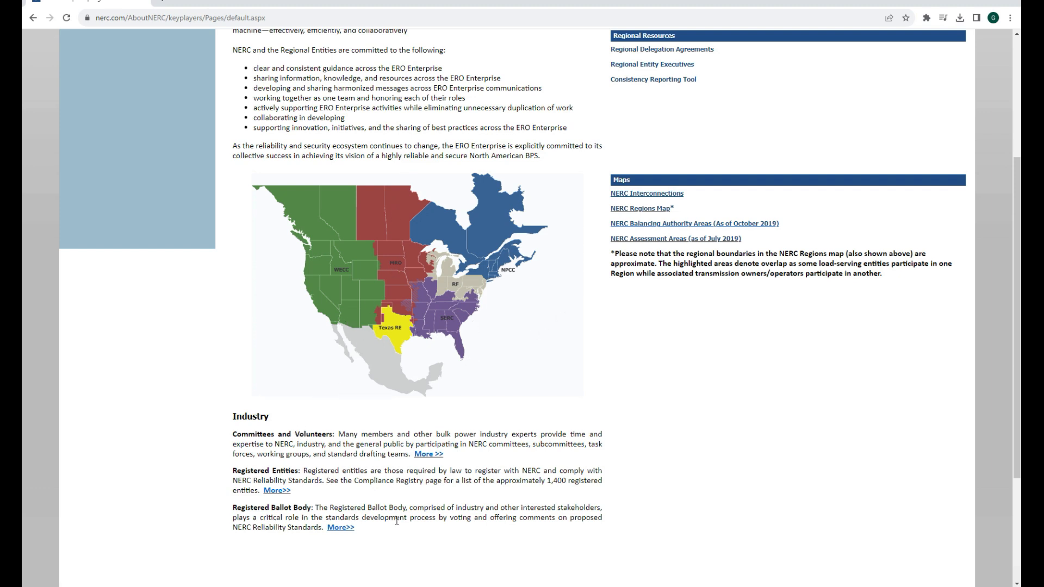
mouse_move(603, 586)
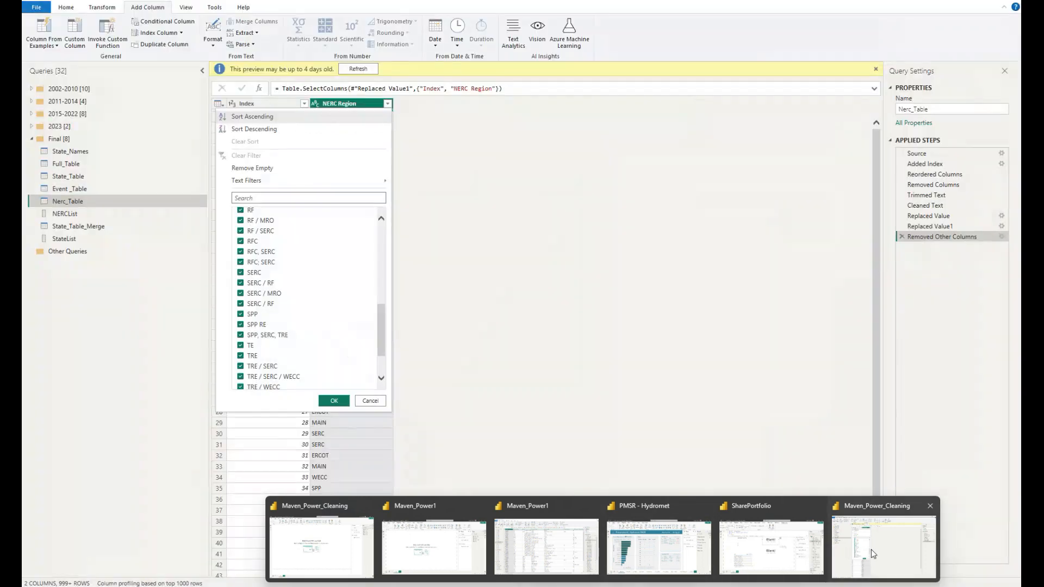
click(864, 544)
scroll(280, 323, up, 8)
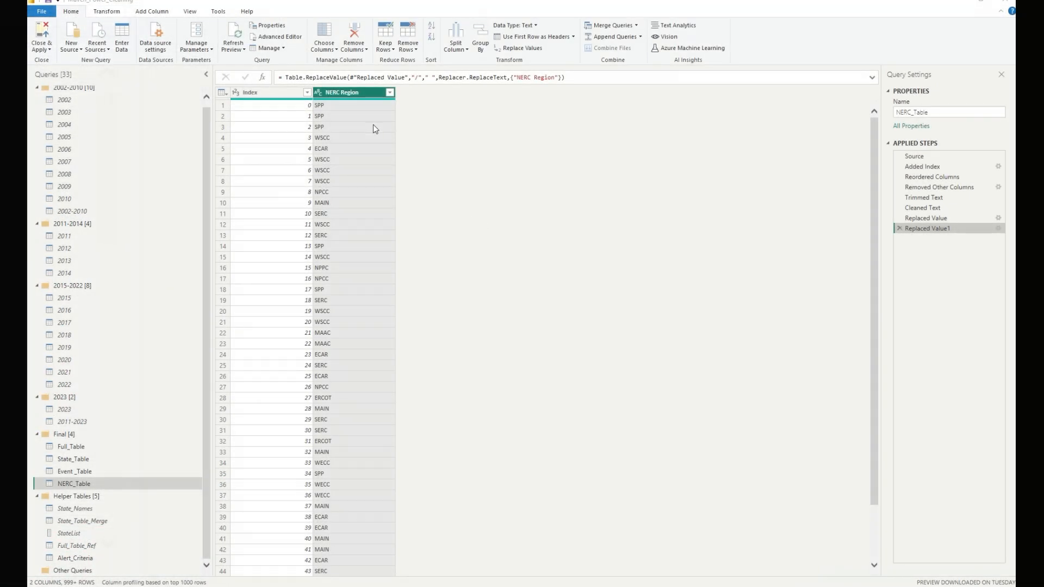
Step: Add a custom column named NERC Clean to NERC_Table with the formula = Text.Remove([NERC Region], {",", ";", "/"})
click(353, 91)
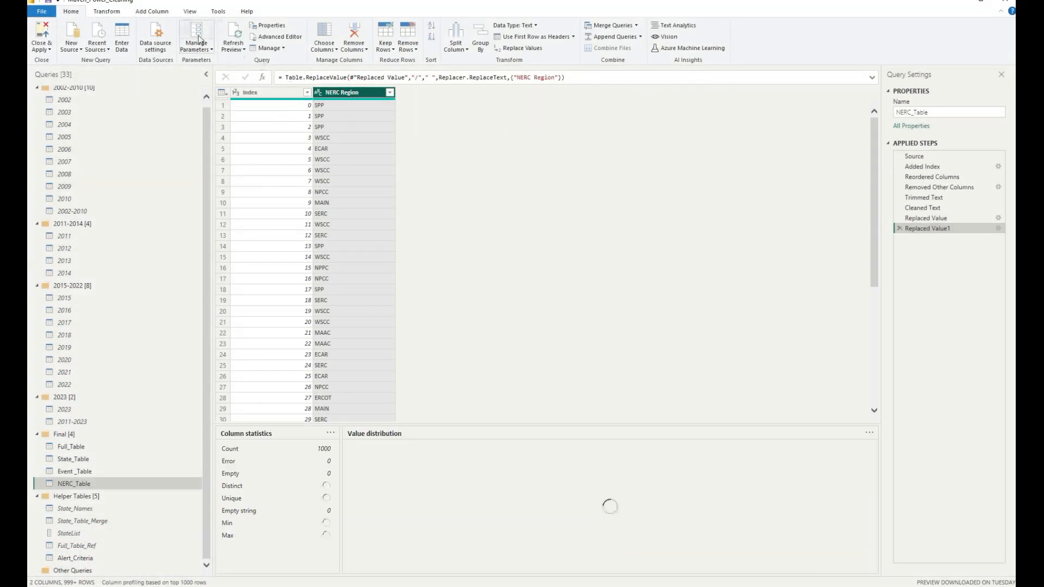
click(142, 12)
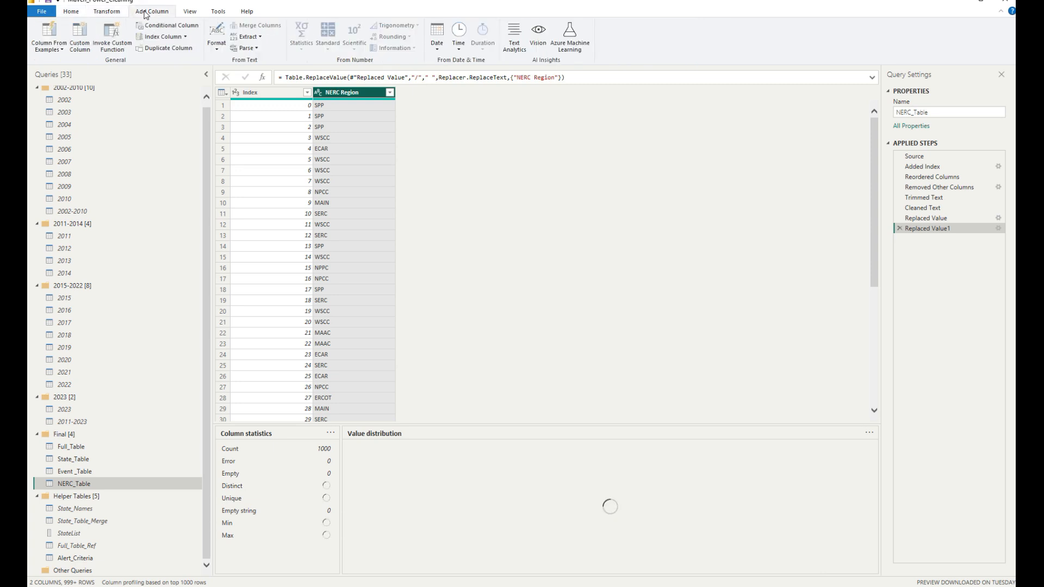
click(82, 36)
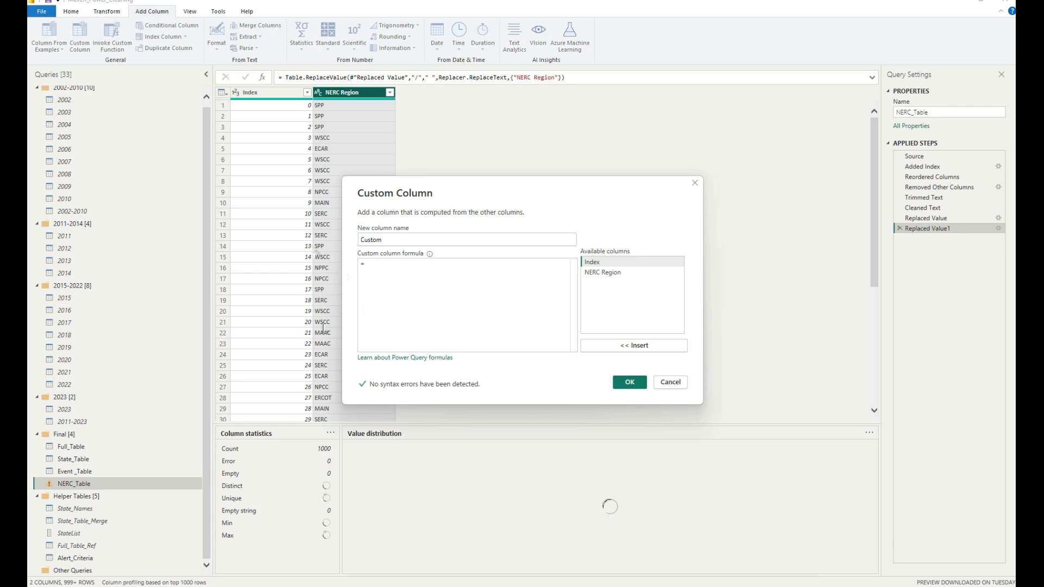
drag(391, 242, 323, 248)
text(N)
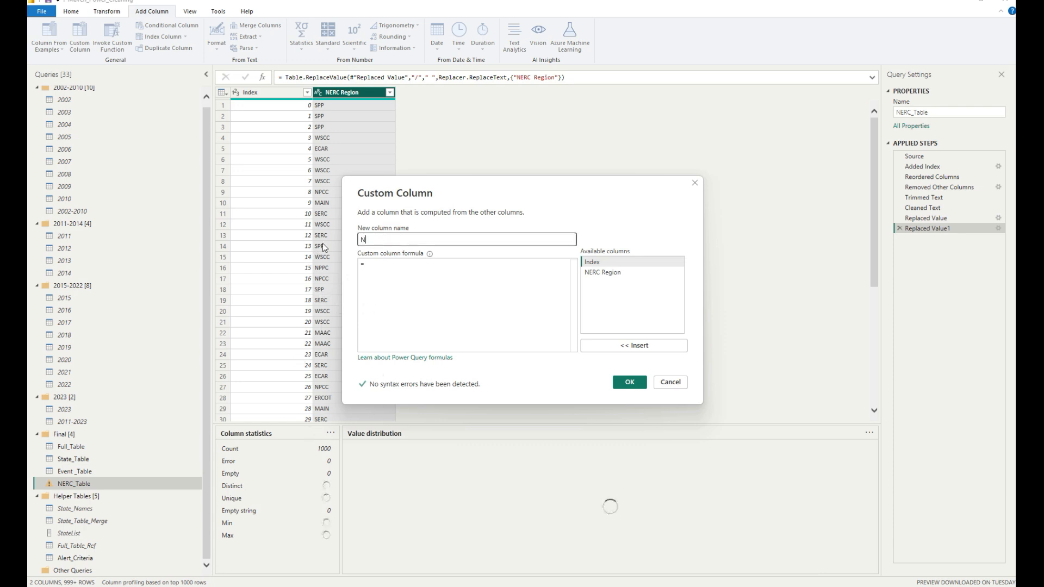
text(ERC Clean)
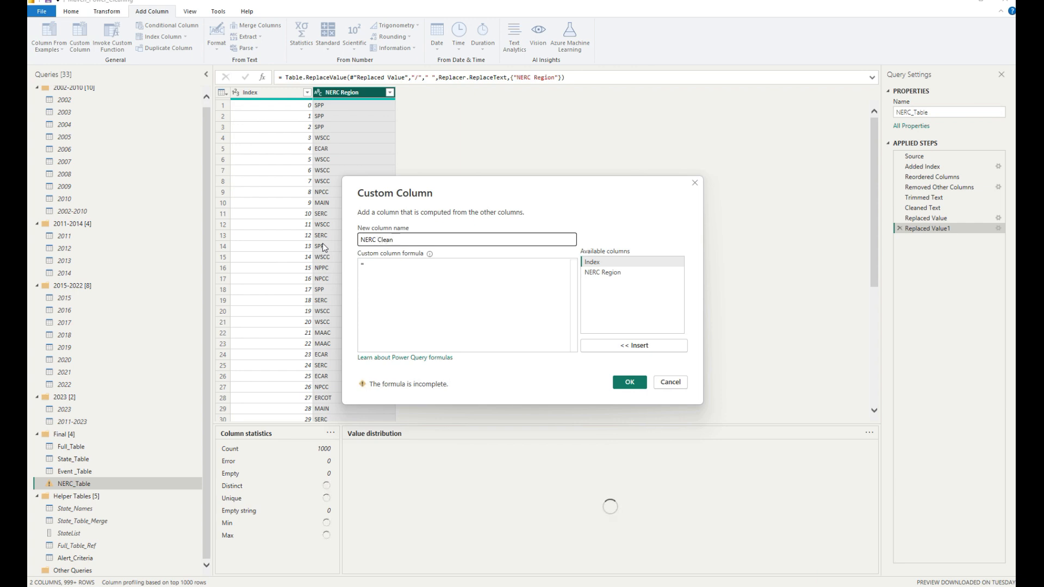
click(380, 261)
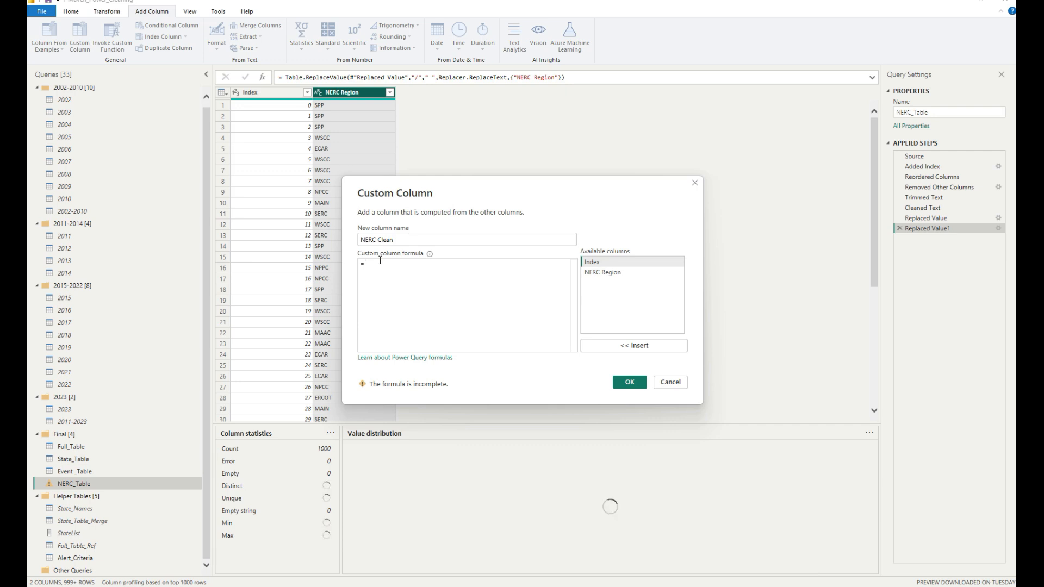
text(Text.)
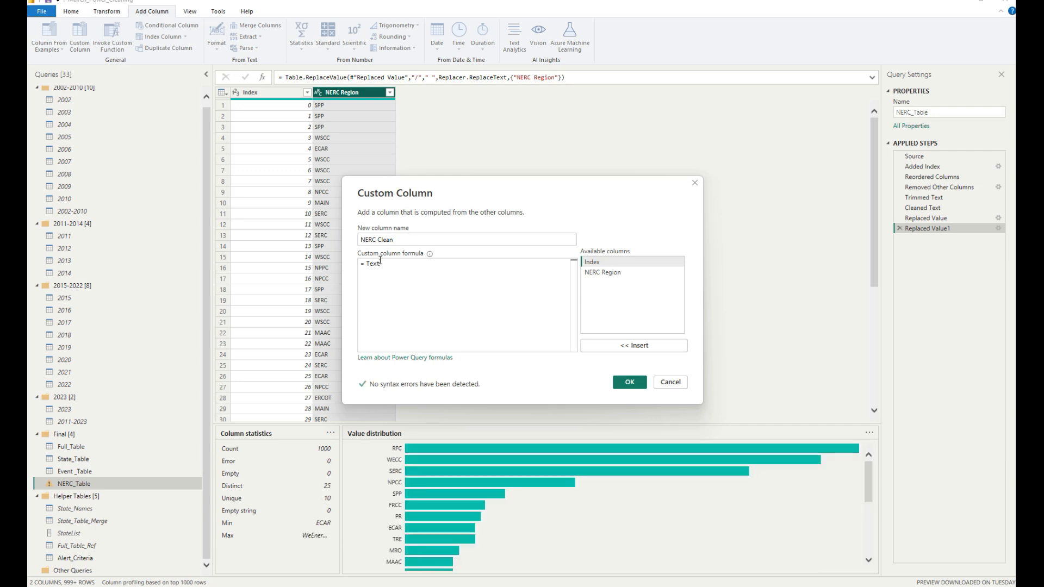
text(Remove()
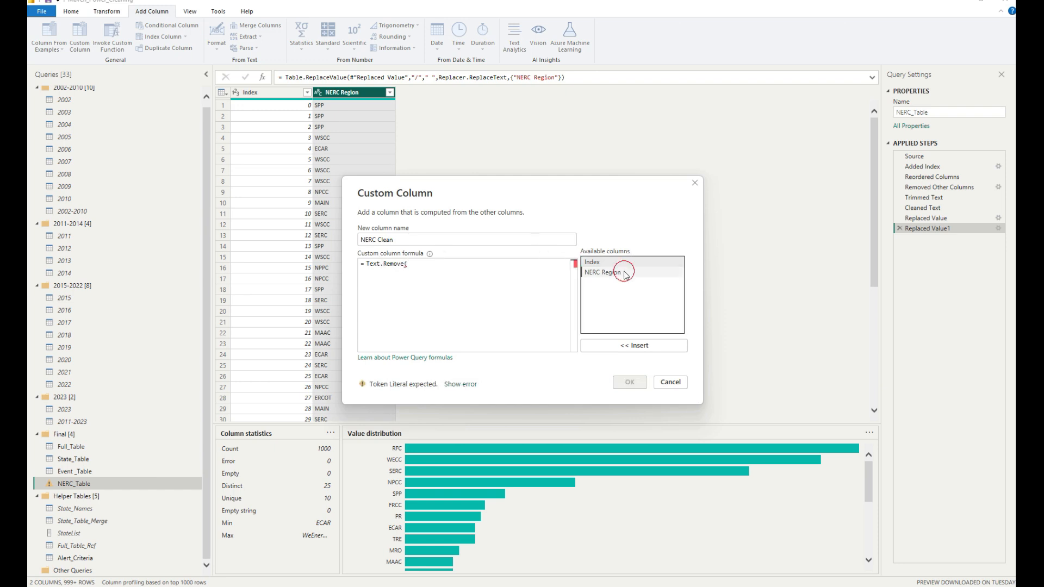
double_click(603, 272)
text(,)
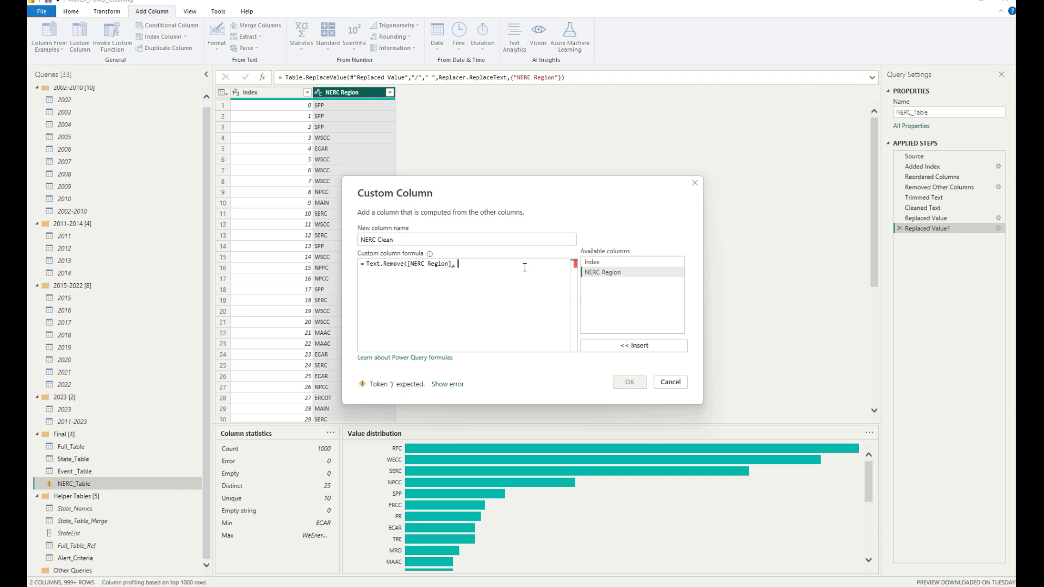
text( {",", ";", "/"}))
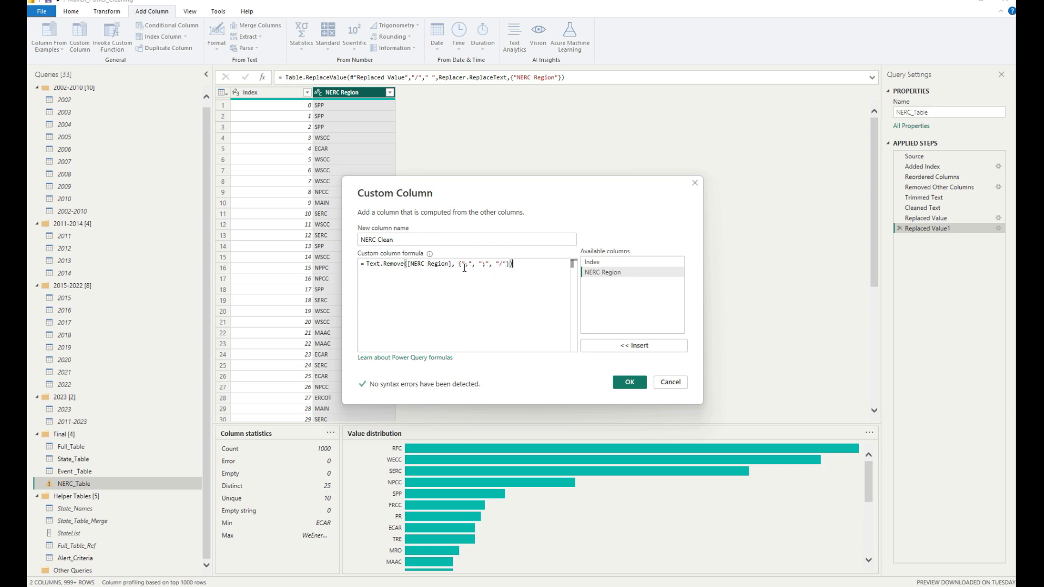
click(631, 382)
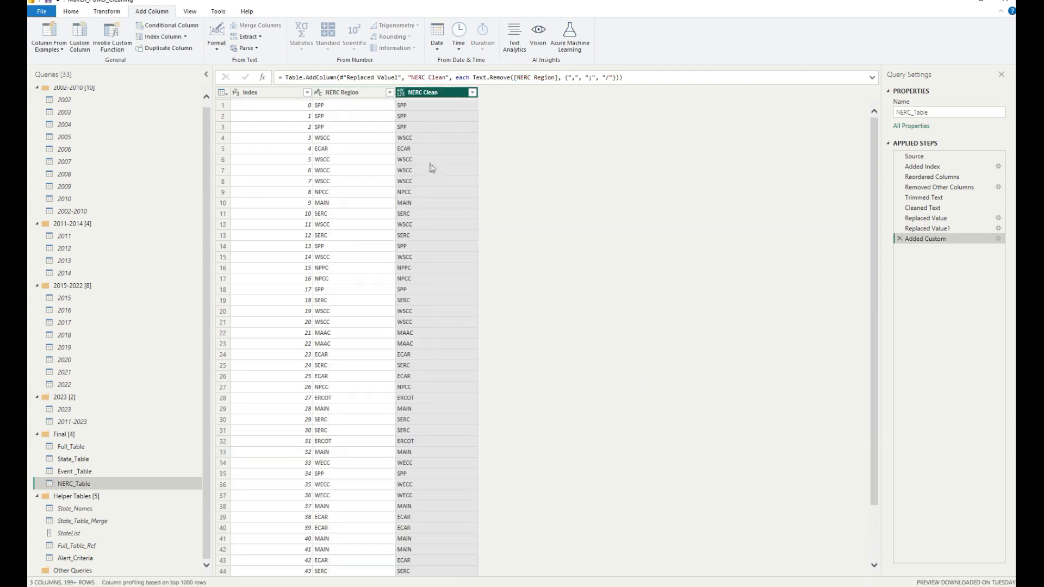
Step: Examine the full list of distinct NERC Clean values for leftover separators and entries that still need cleaning, leaving the column unfiltered
click(472, 93)
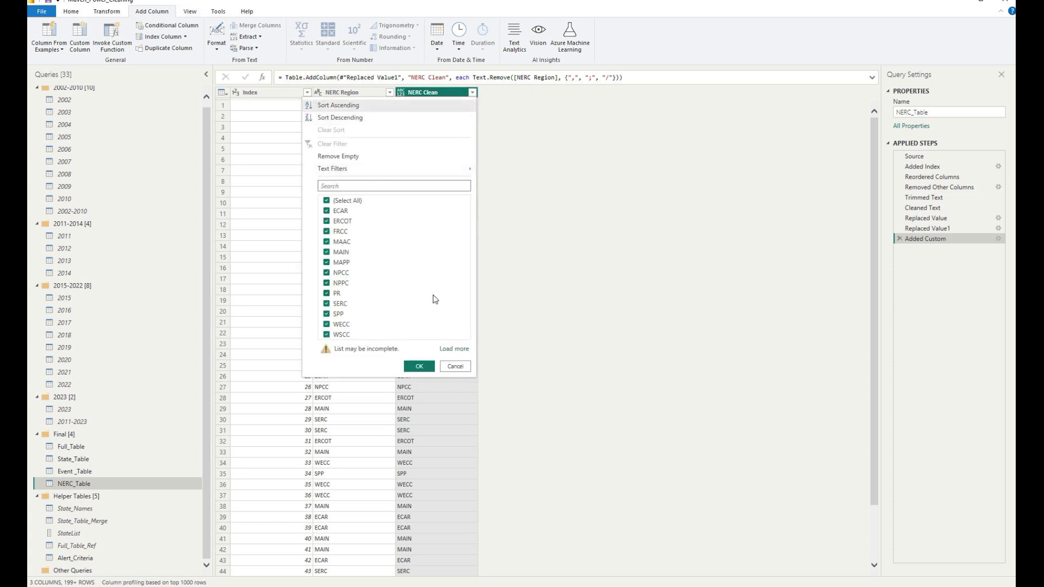
click(454, 349)
scroll(414, 284, down, 5)
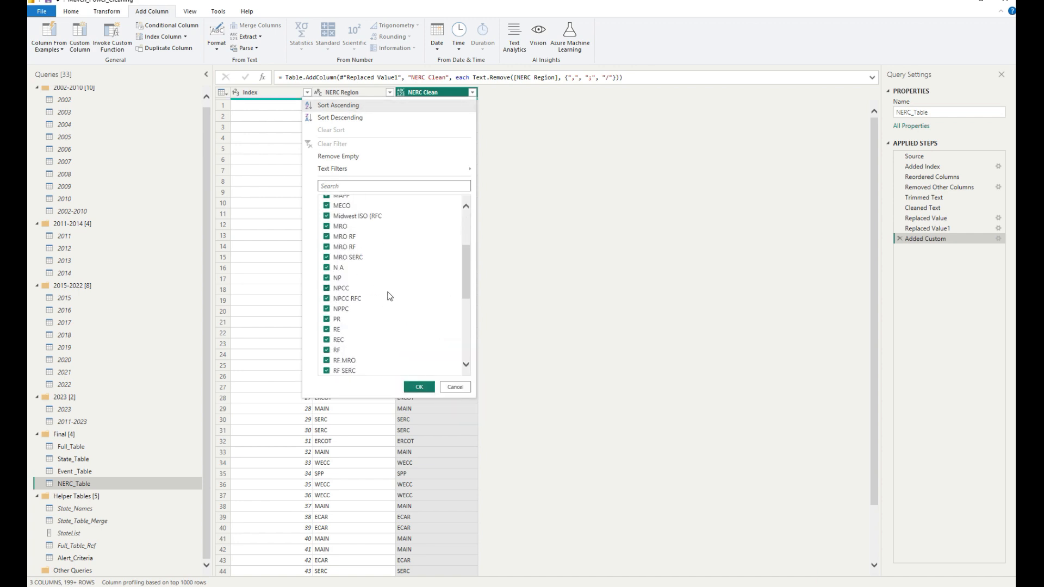
scroll(354, 308, down, 4)
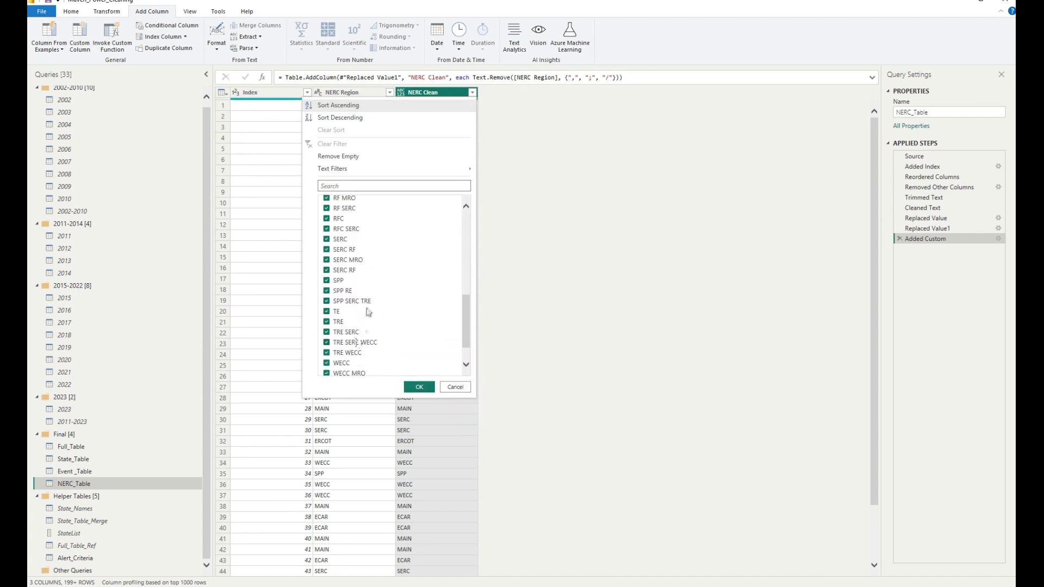
scroll(352, 350, up, 4)
scroll(356, 318, up, 4)
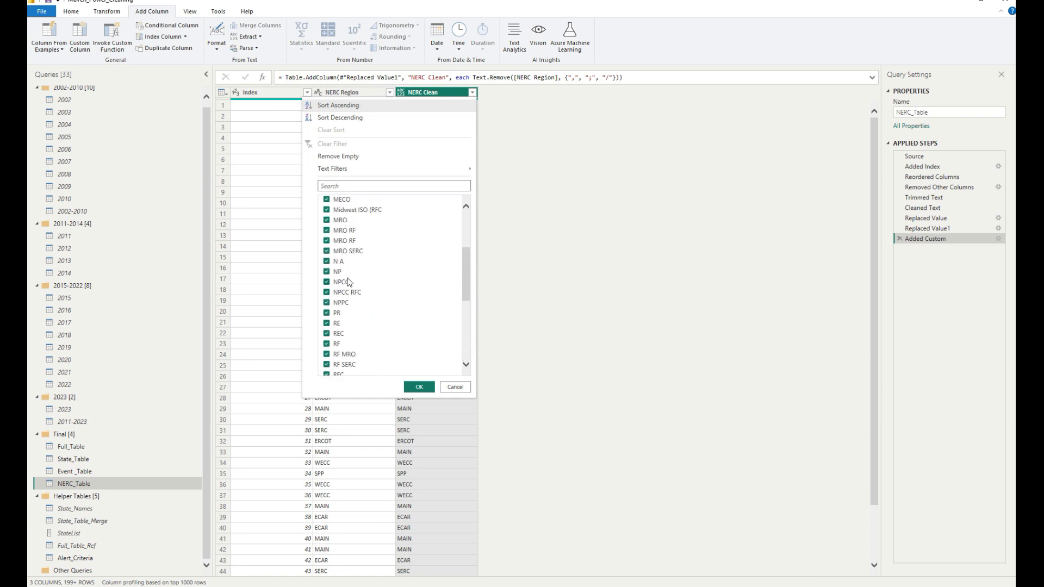
scroll(358, 260, up, 2)
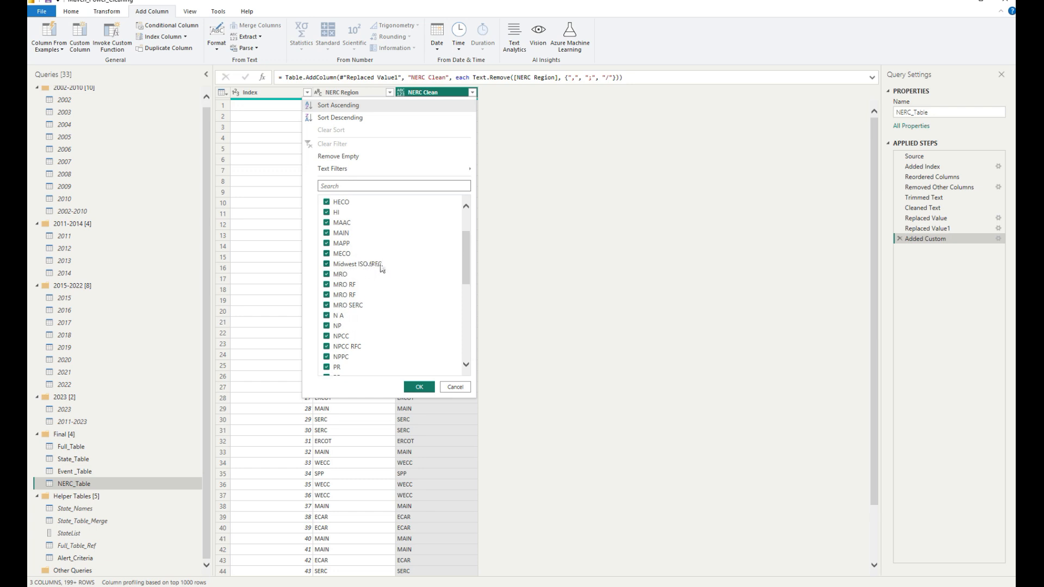
click(456, 387)
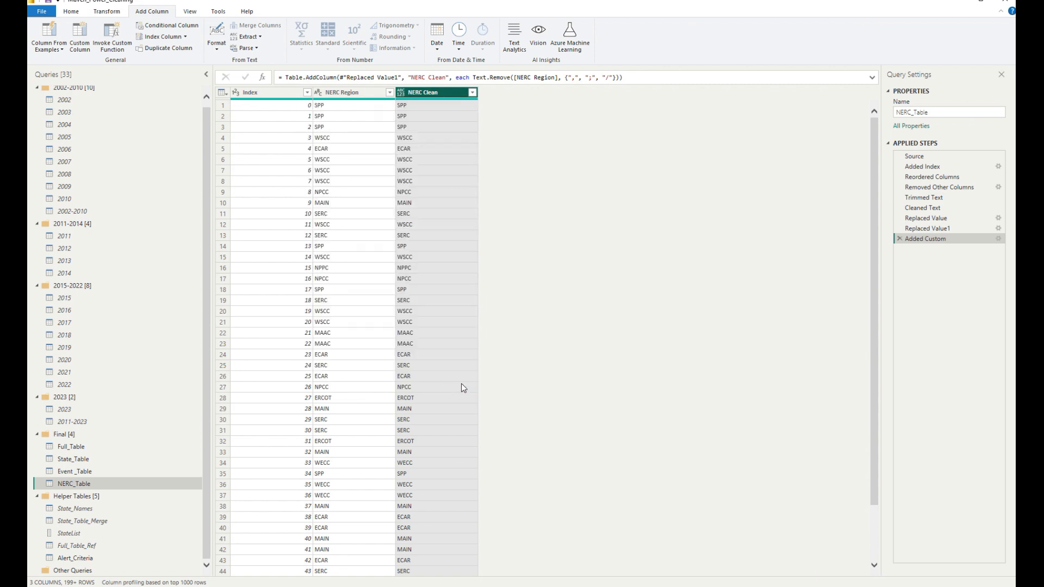
Step: Replace the value N A with null in the NERC Clean column
right_click(432, 292)
key(Escape)
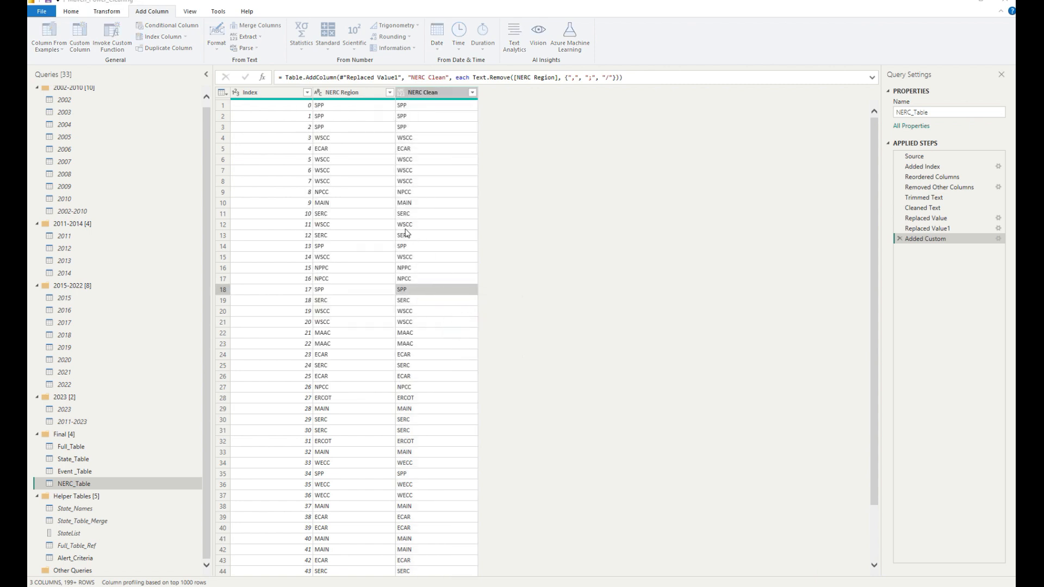
text(N A)
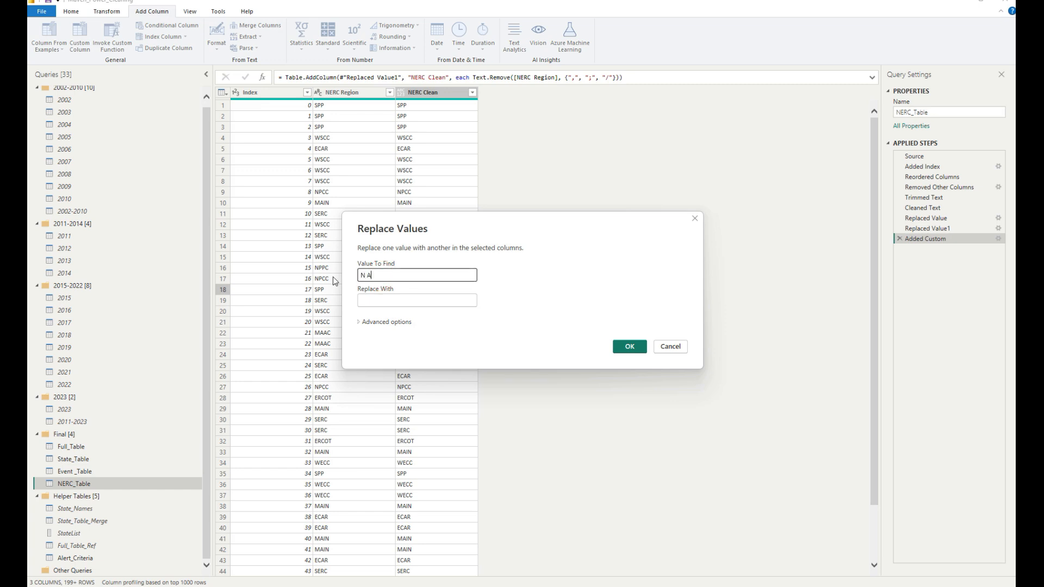
key(Tab)
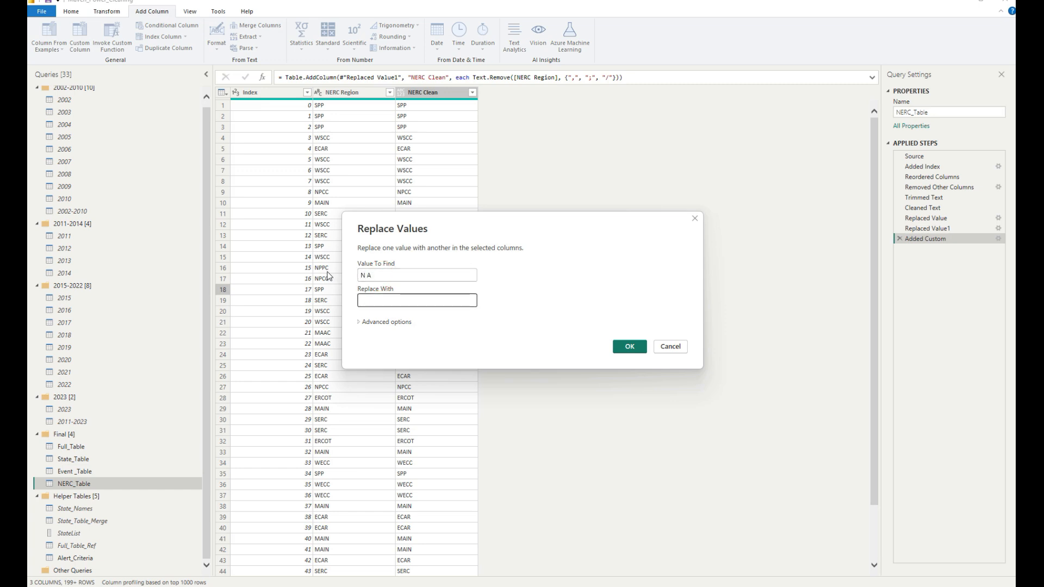
text(null)
click(629, 347)
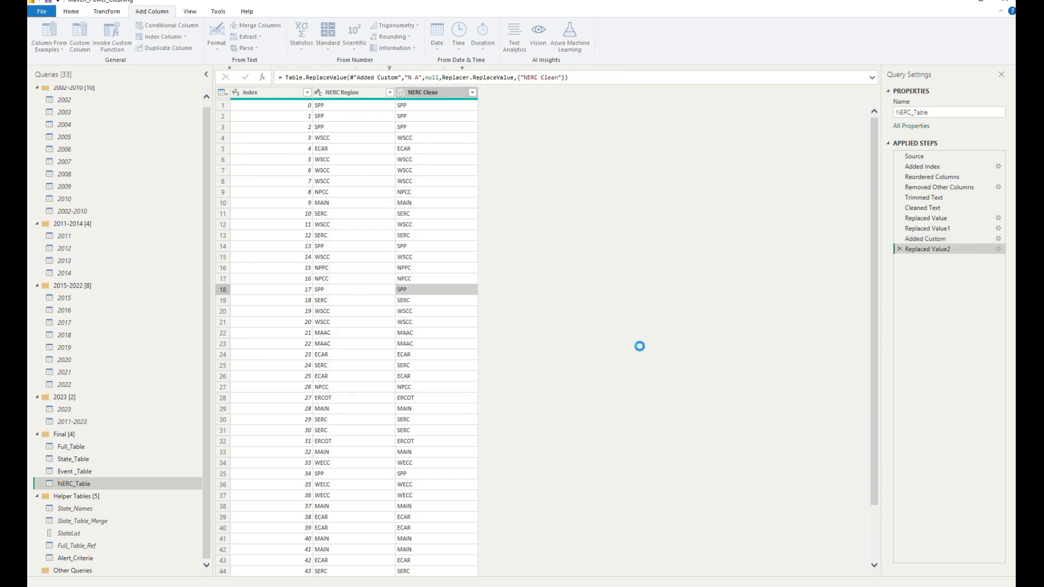
Step: Replace the text Midwest ISO (RFC with RFC in the NERC Clean column
right_click(403, 245)
click(430, 276)
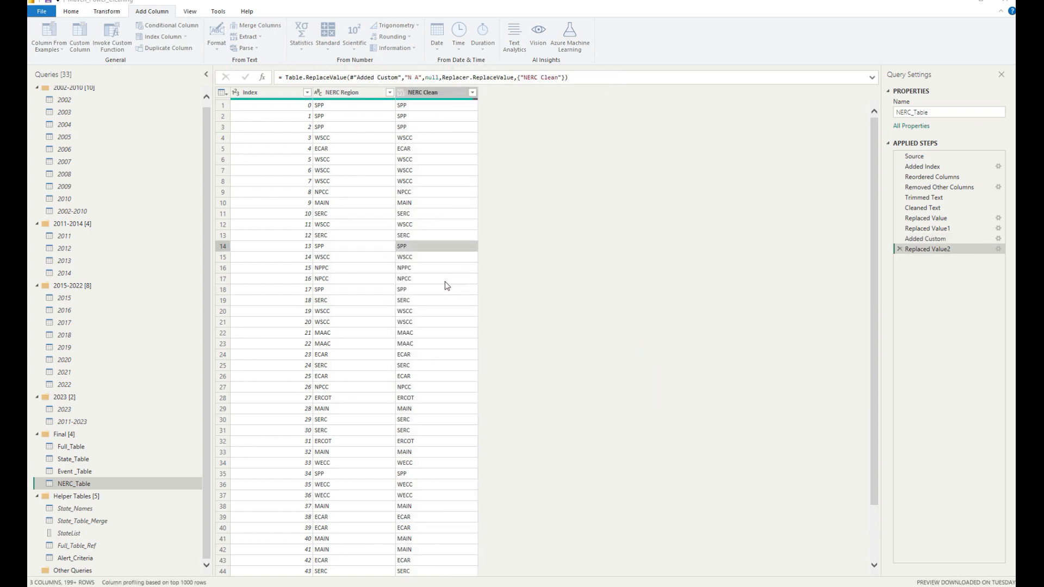
text(Midwest ISO (RFC)
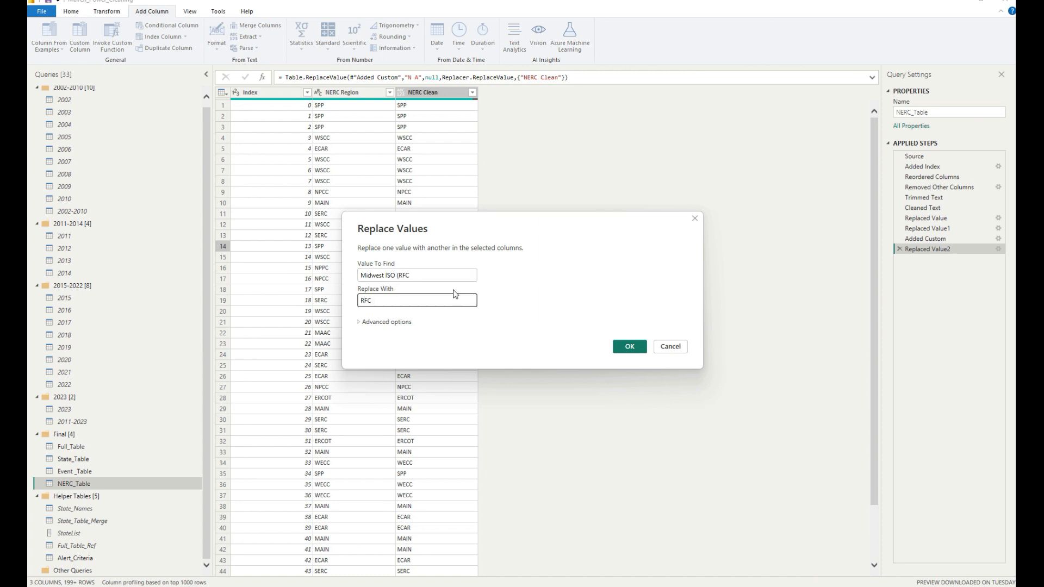
click(627, 345)
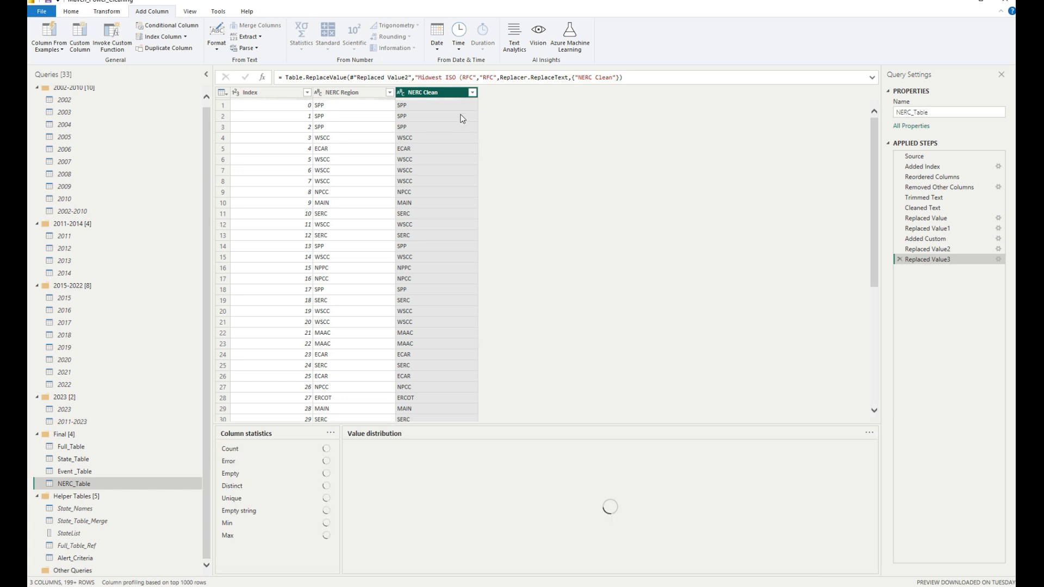
Step: Review the full list of distinct NERC Clean values for entries that combine several regions, leaving the column unfiltered
click(472, 93)
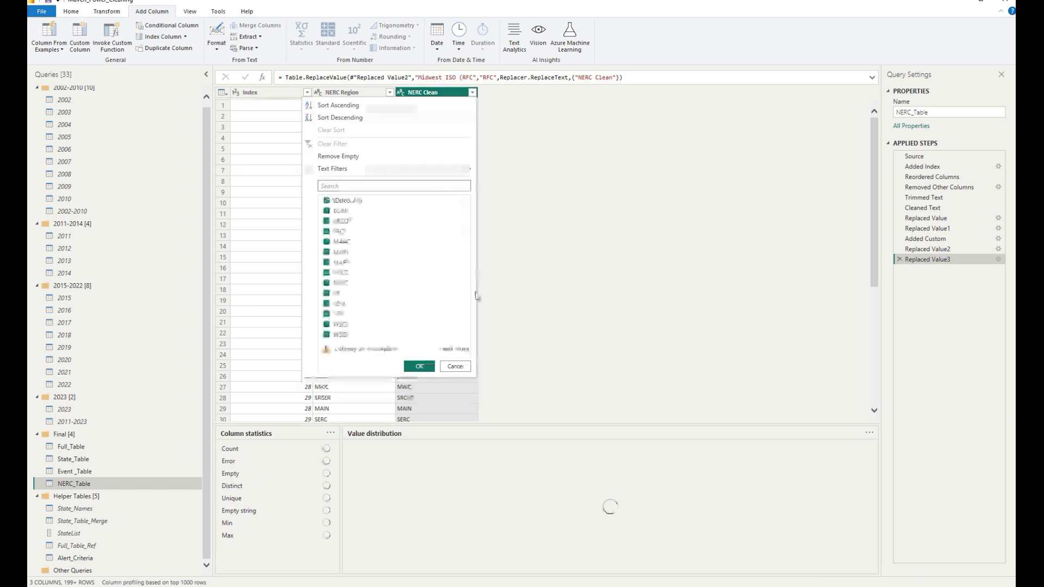
click(454, 349)
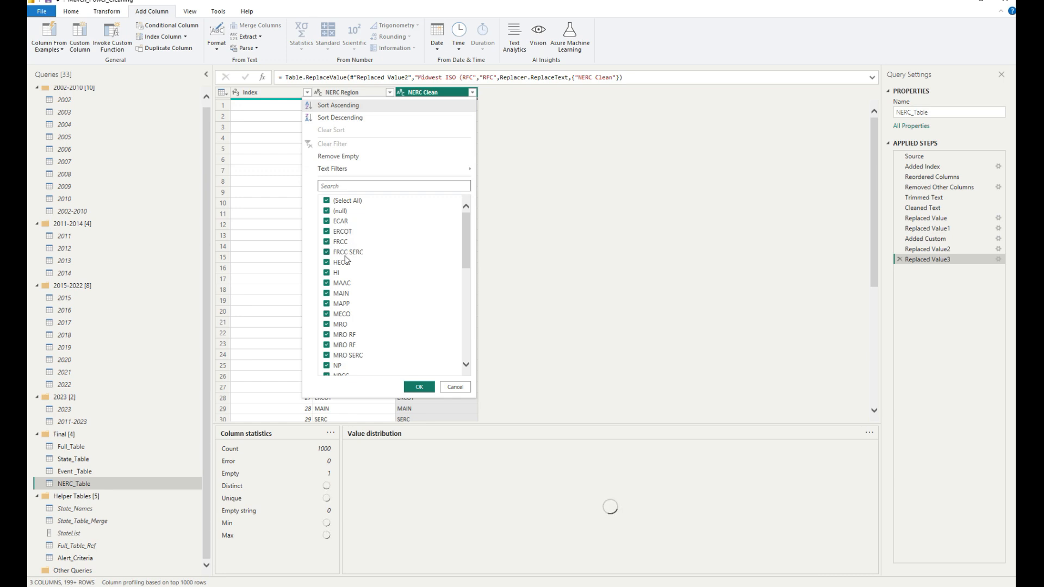
click(455, 387)
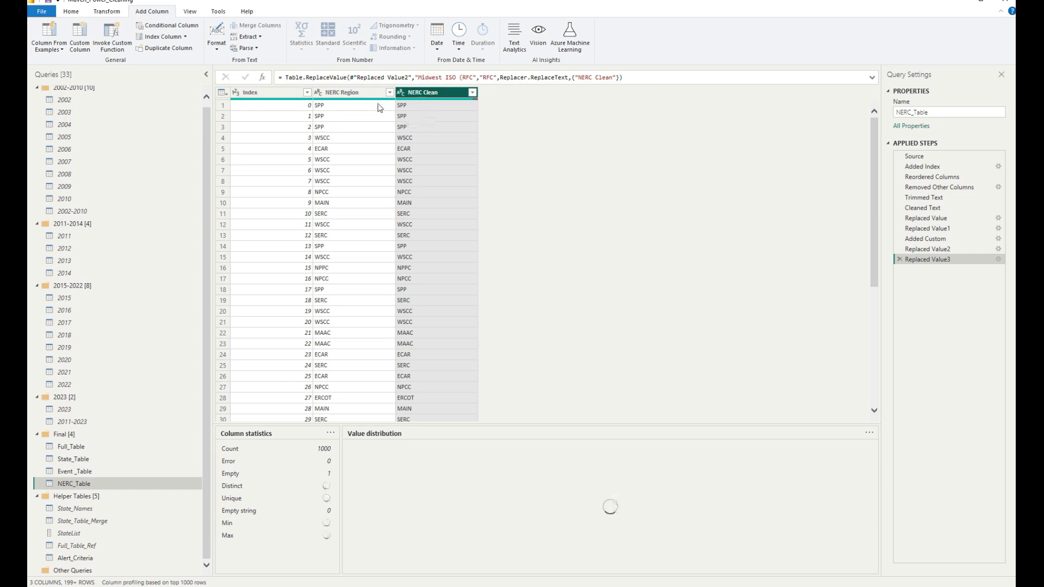
Step: Split the NERC Clean column by each occurrence of the space delimiter into rows
click(107, 12)
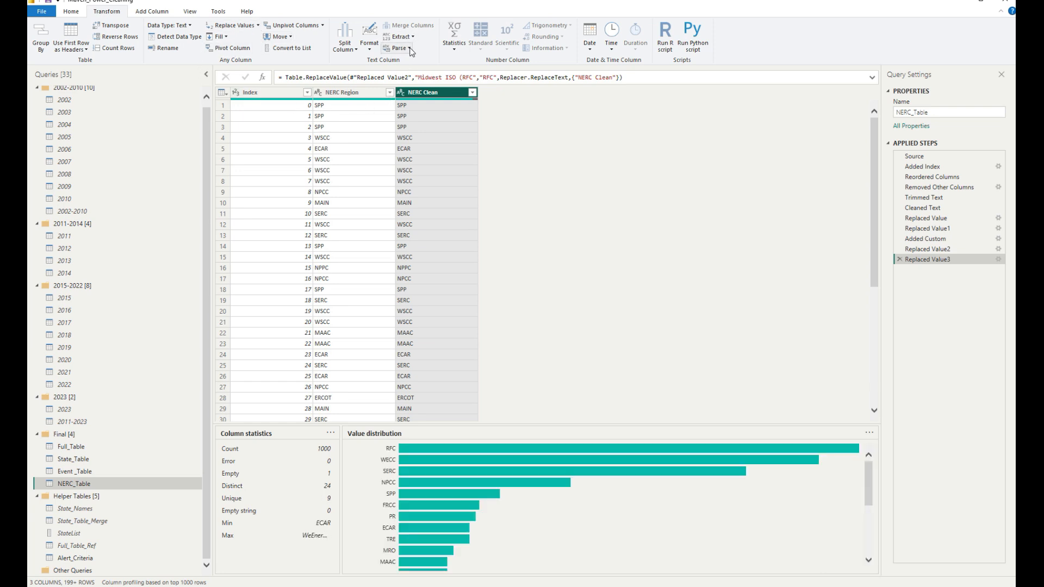
click(356, 50)
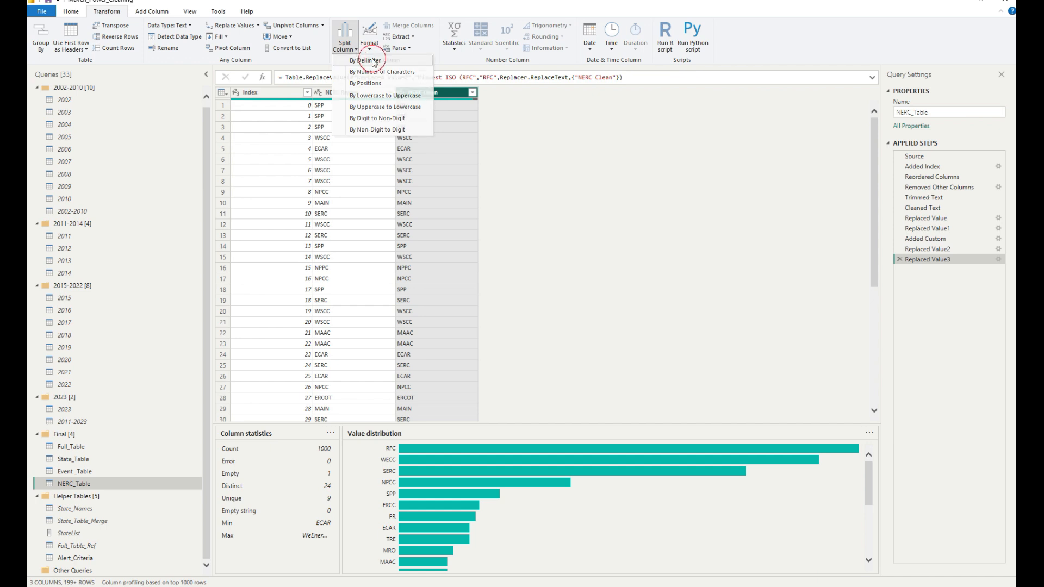
click(369, 60)
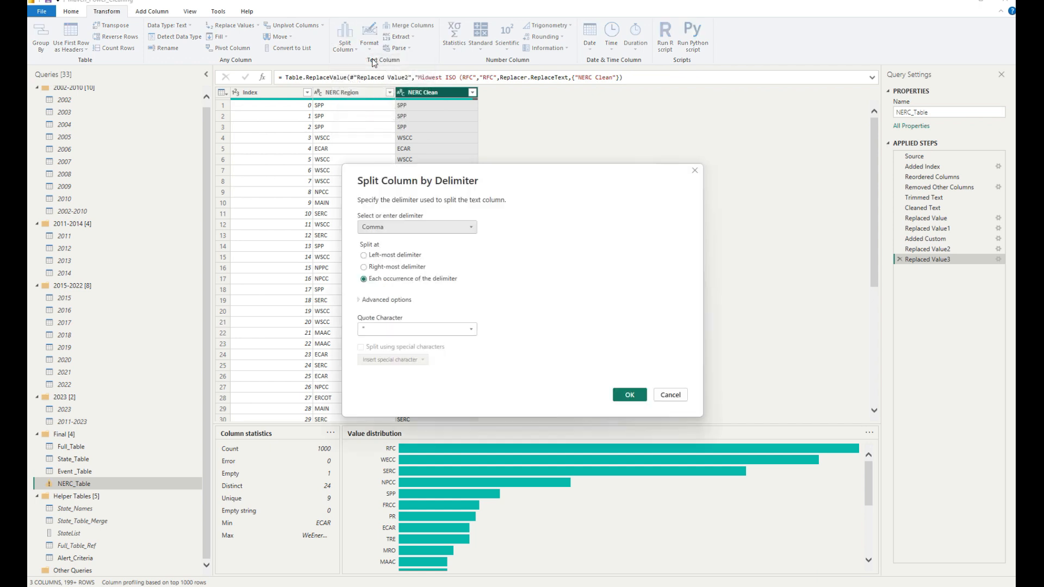
click(400, 228)
click(383, 280)
click(359, 299)
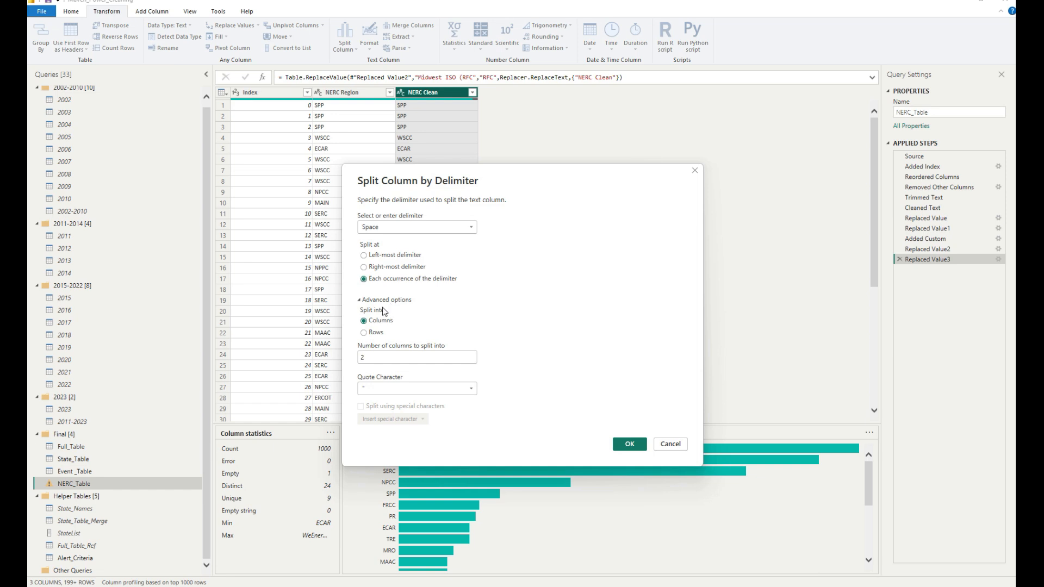
click(364, 333)
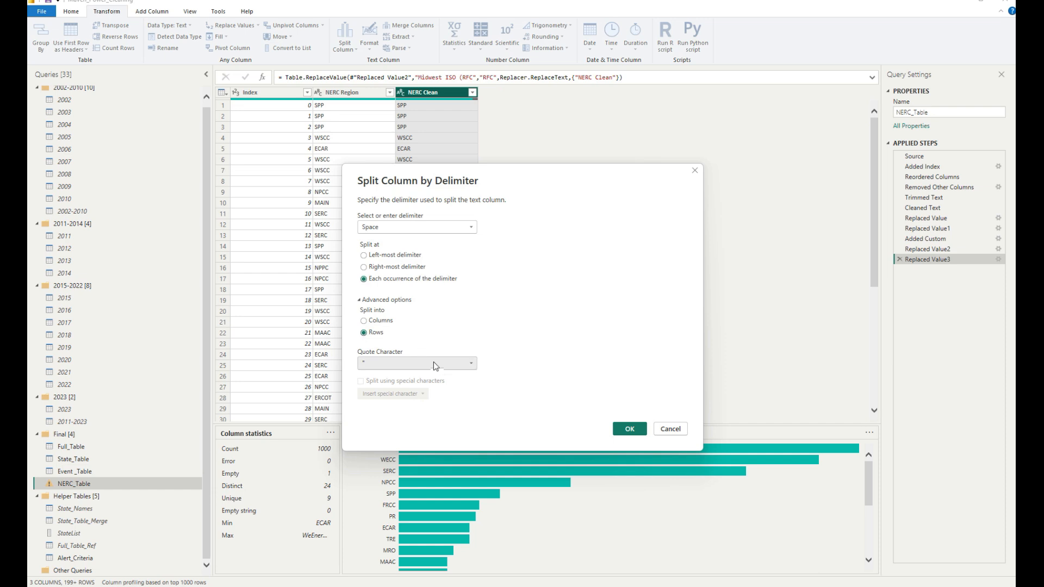
click(628, 429)
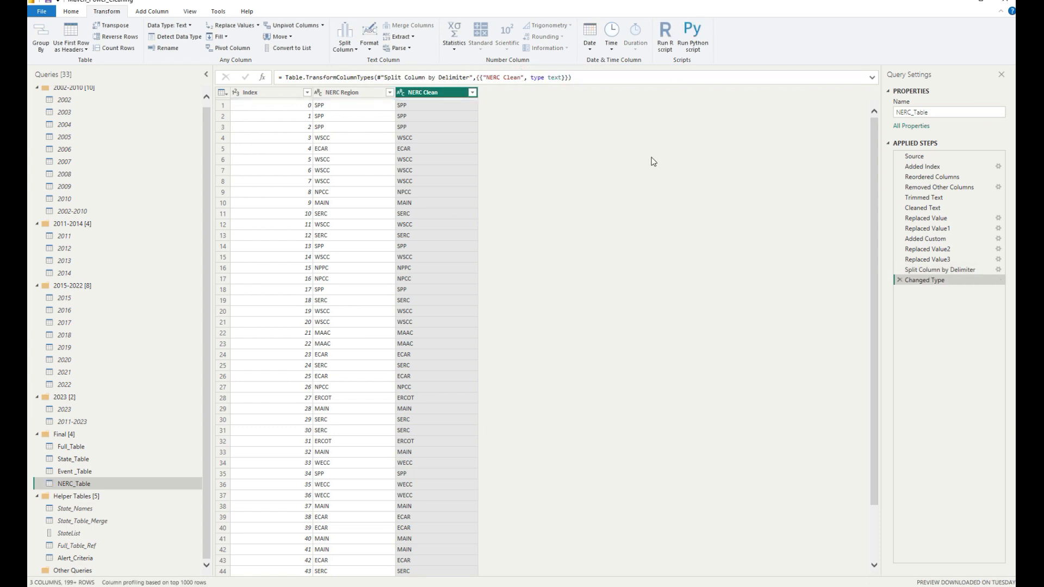
Step: Filter NERC Region to only the two SERC RF variants, SERC MRO and SPP RE
click(389, 93)
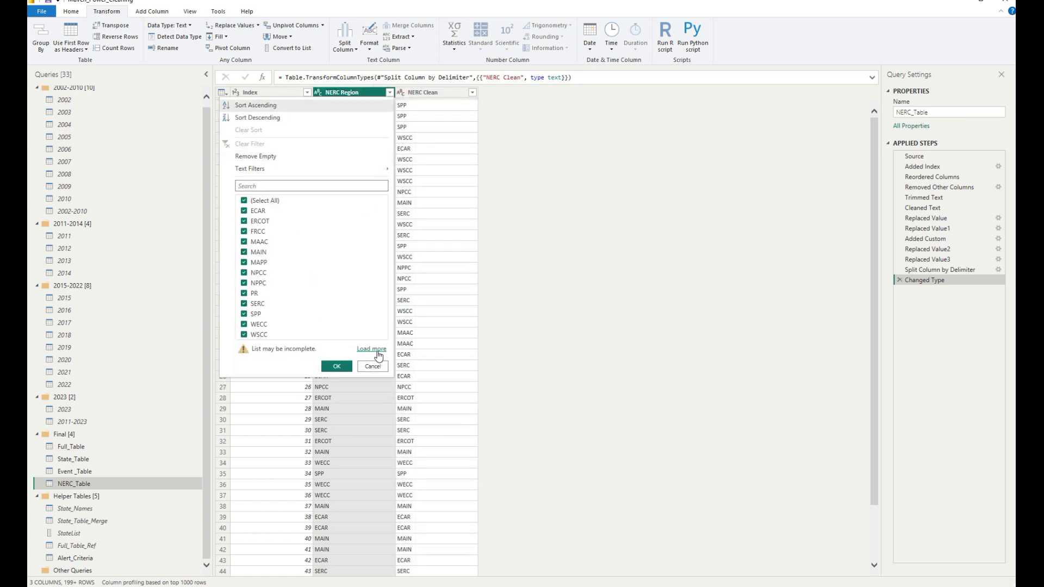
click(373, 350)
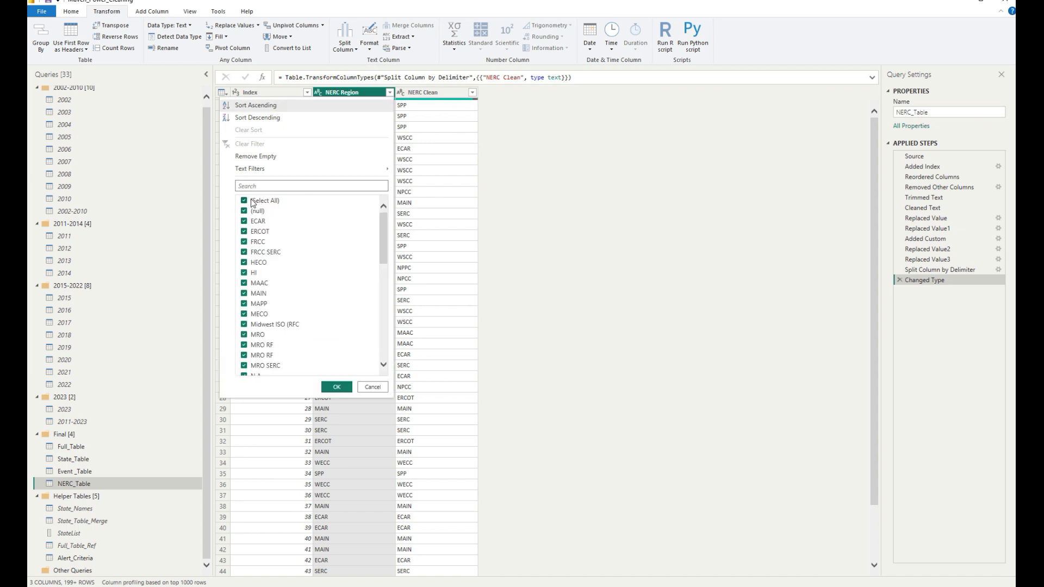
scroll(277, 279, down, 2)
scroll(320, 284, down, 2)
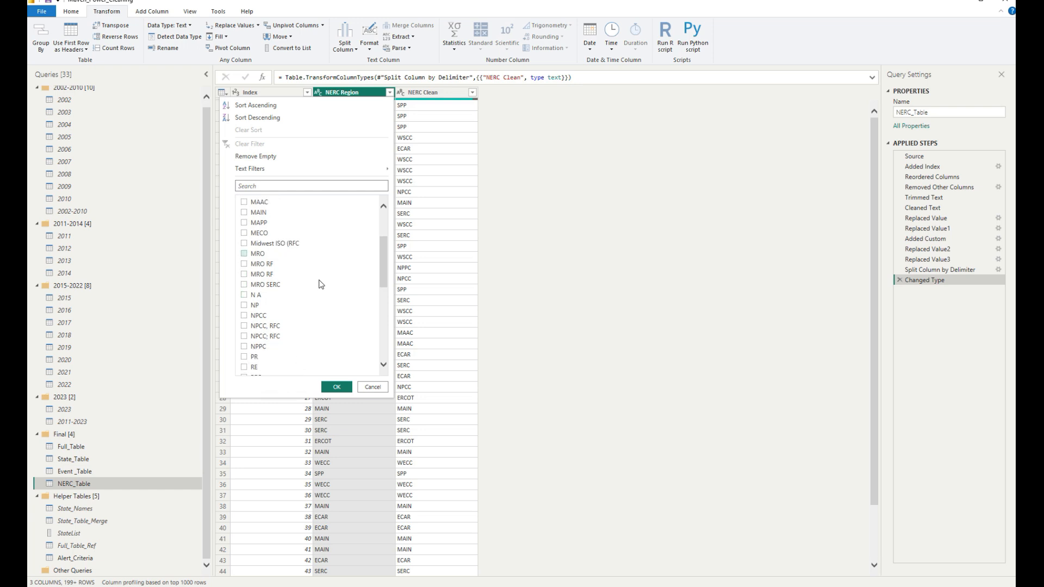
scroll(321, 285, down, 3)
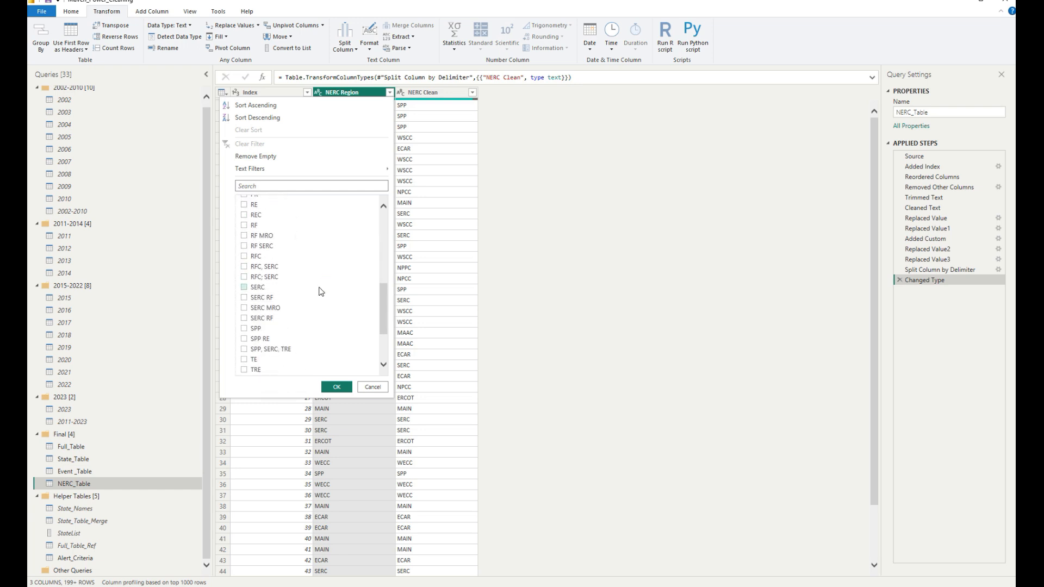
click(261, 299)
click(262, 307)
click(262, 318)
click(256, 338)
click(336, 386)
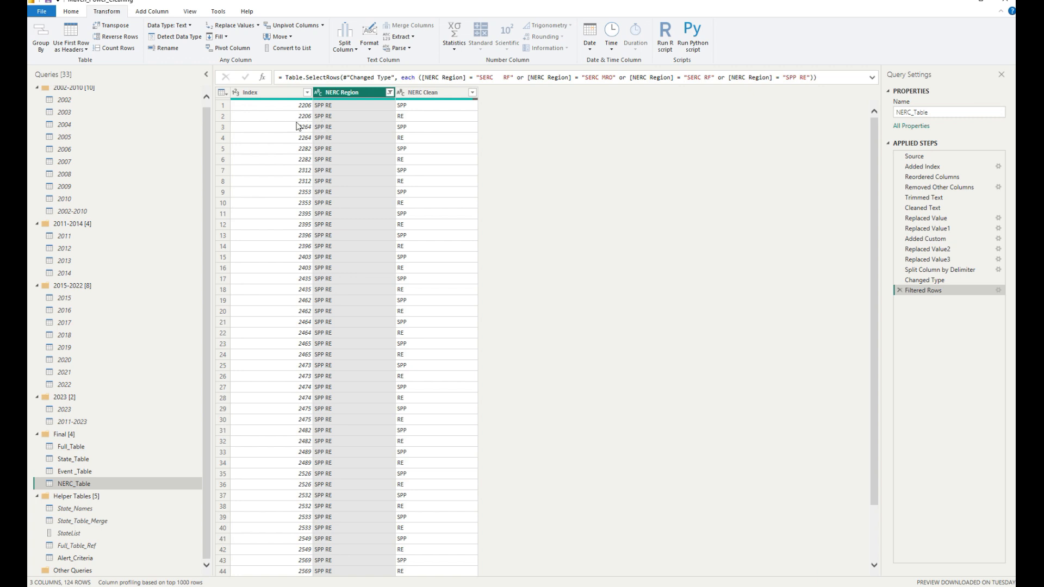
Step: Check how the combined regions were split across rows in NERC Clean, and remove the Filtered Rows step
scroll(349, 214, down, 15)
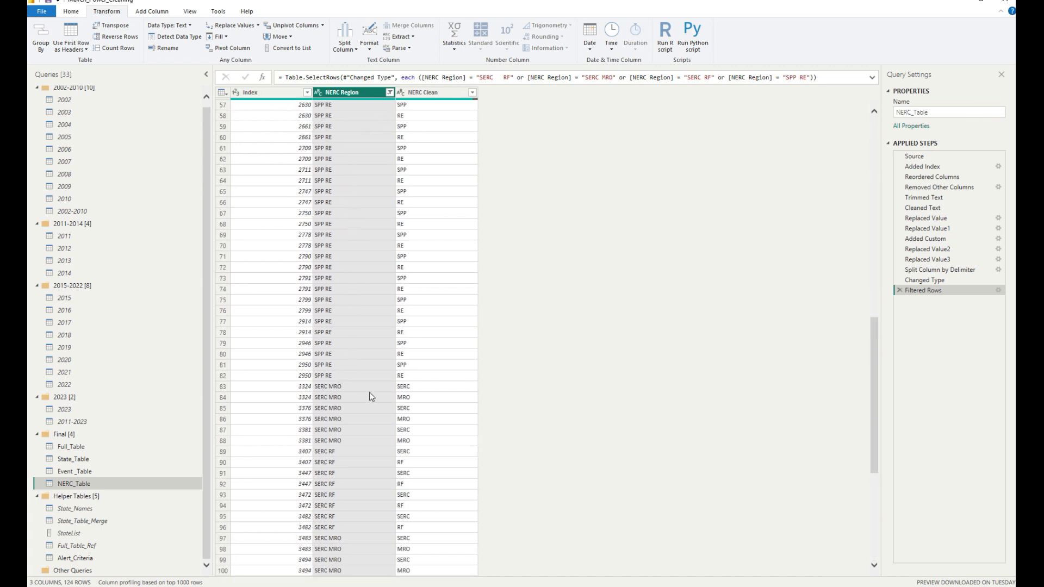
click(291, 393)
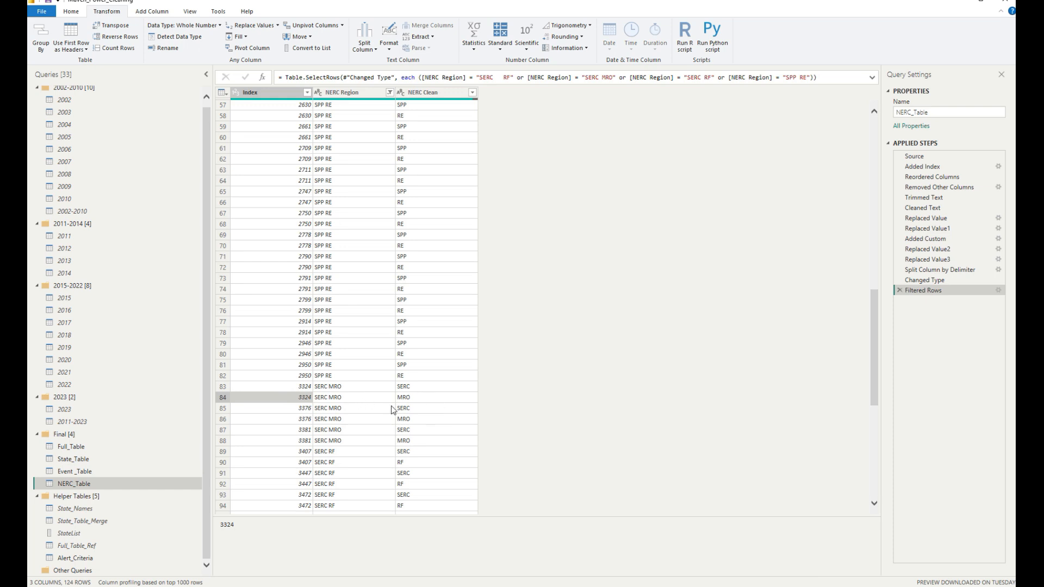
scroll(356, 416, down, 10)
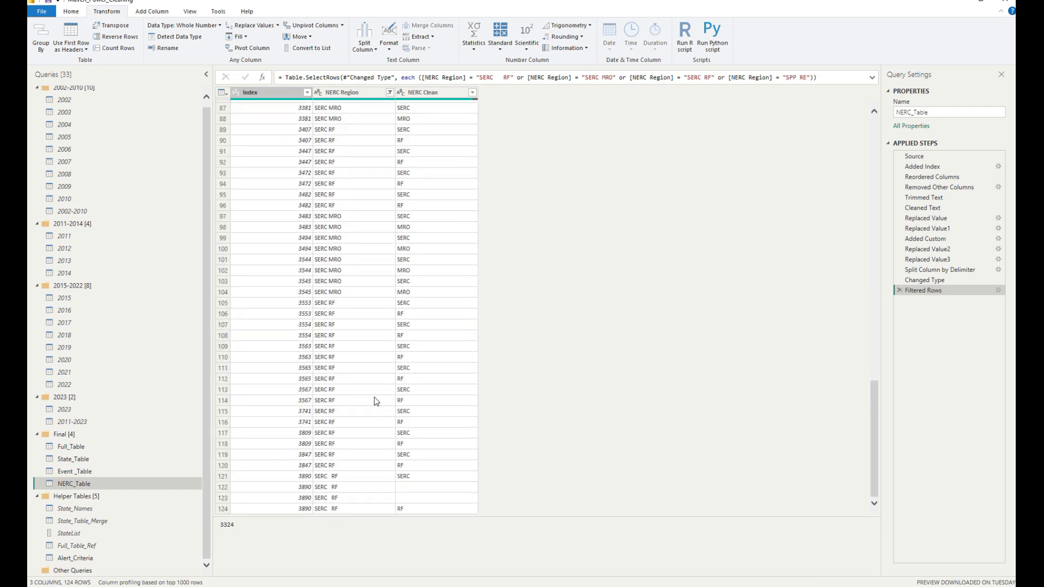
scroll(357, 375, up, 2)
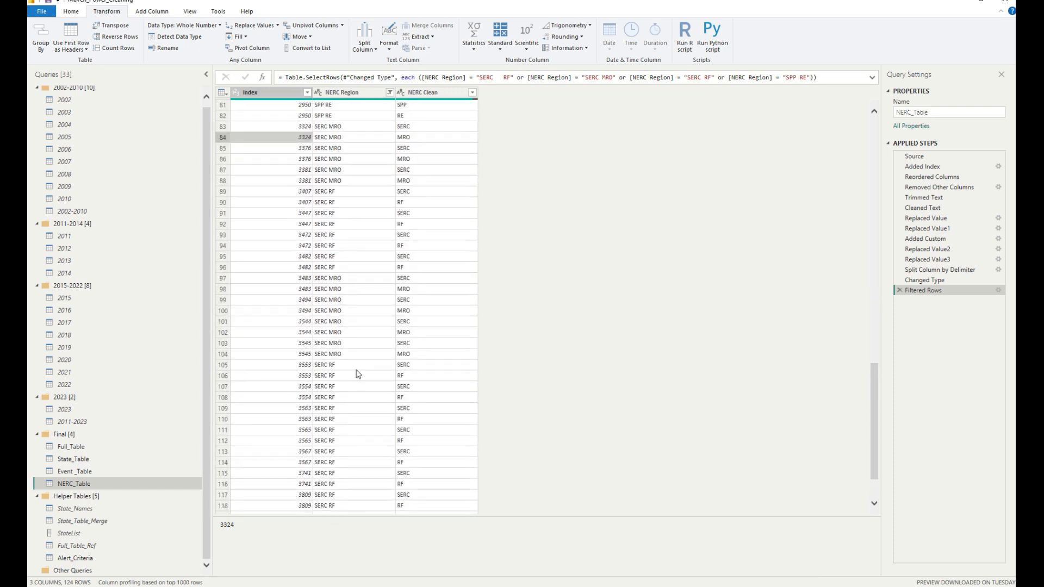
scroll(390, 280, up, 2)
scroll(390, 279, up, 17)
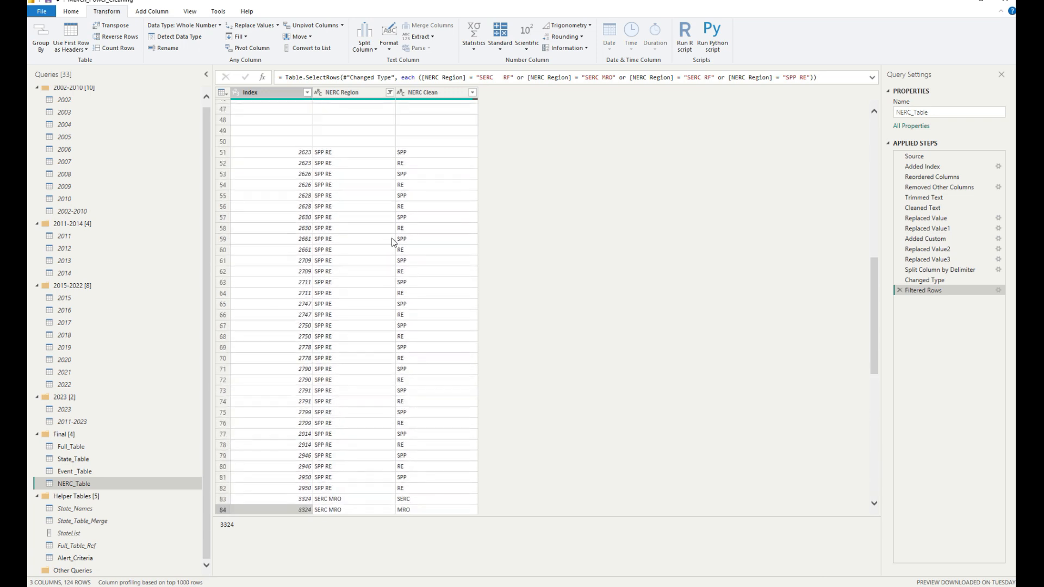
click(900, 290)
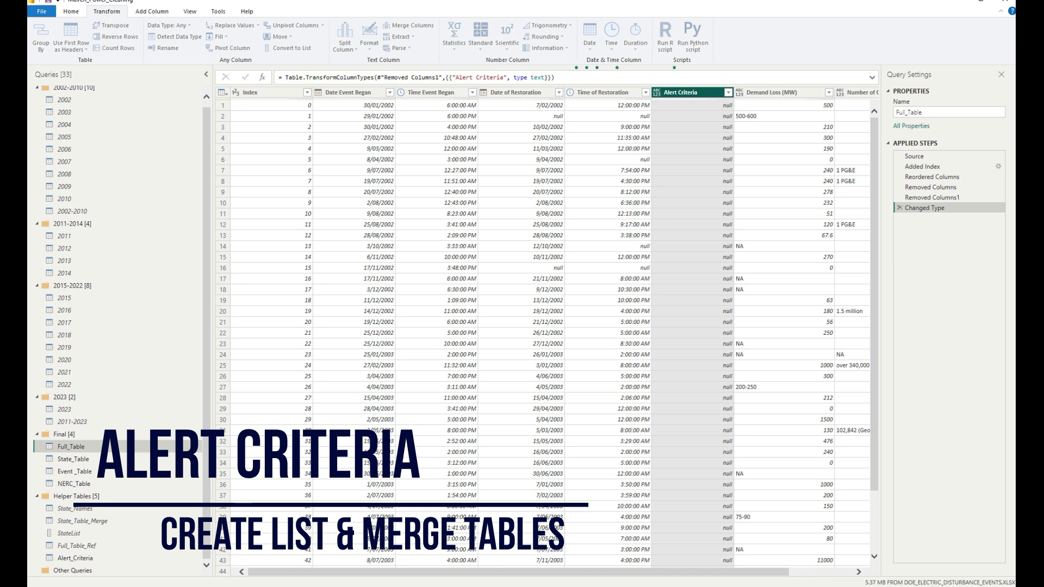
Step: Switch to OE417_Survey_Form.pdf in Adobe Acrobat and examine the Emergency Alert and Normal Report criteria under Schedule 1
drag(1043, 59, 543, 95)
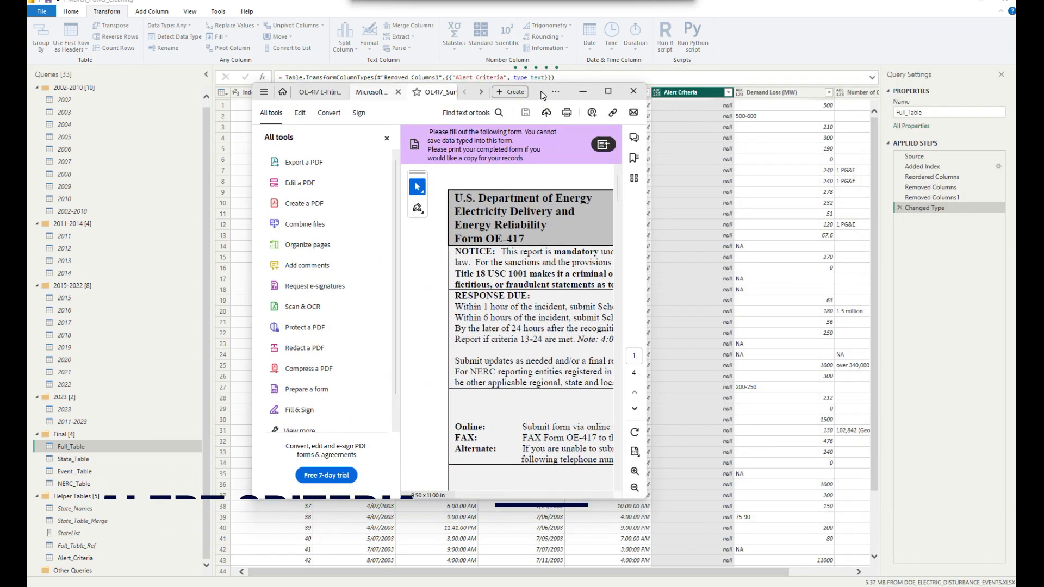
click(608, 94)
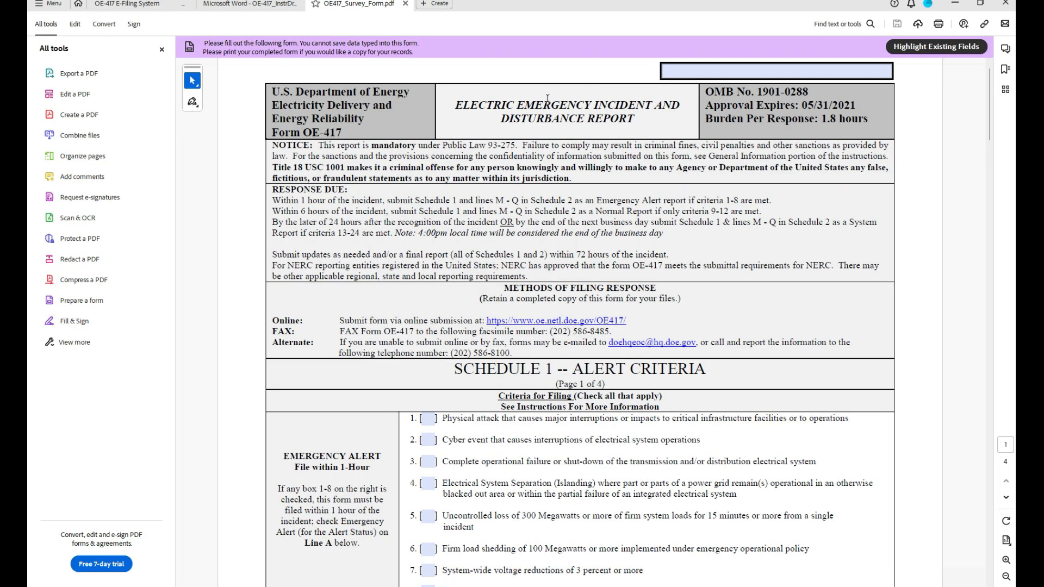
scroll(560, 186, down, 3)
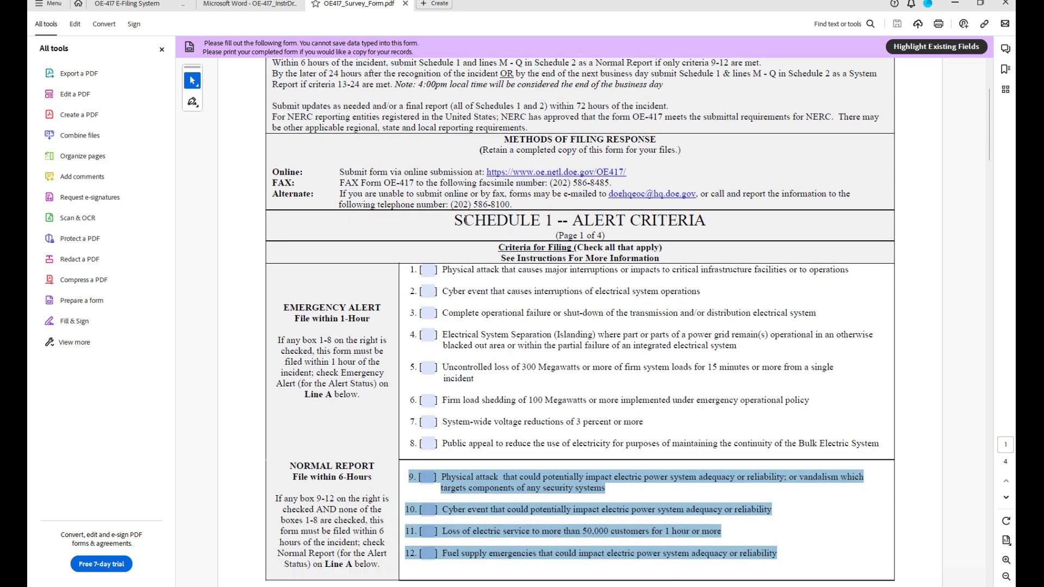
drag(459, 219, 649, 223)
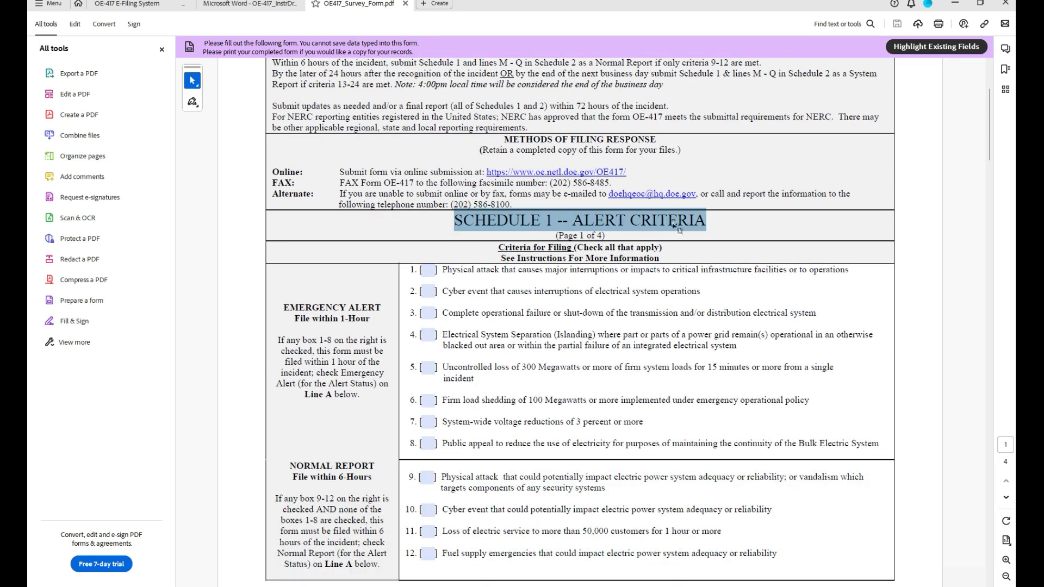
scroll(674, 225, down, 2)
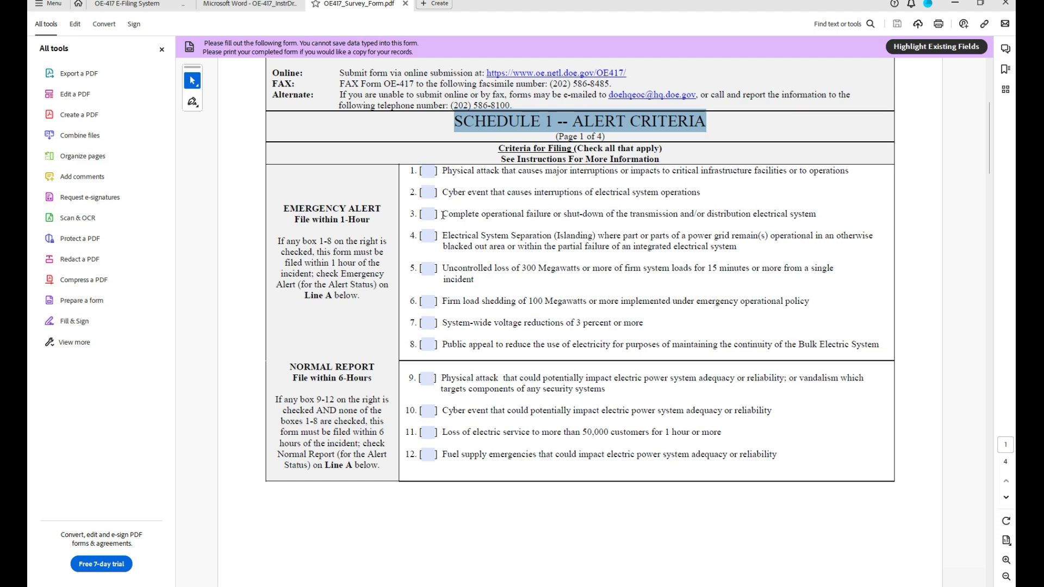
drag(283, 207, 378, 210)
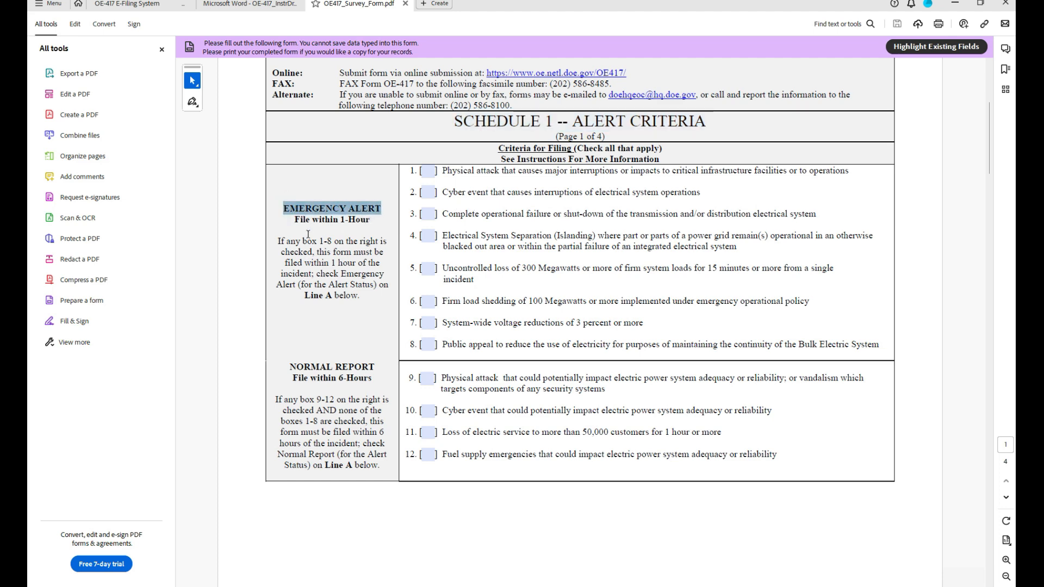
drag(296, 220, 361, 225)
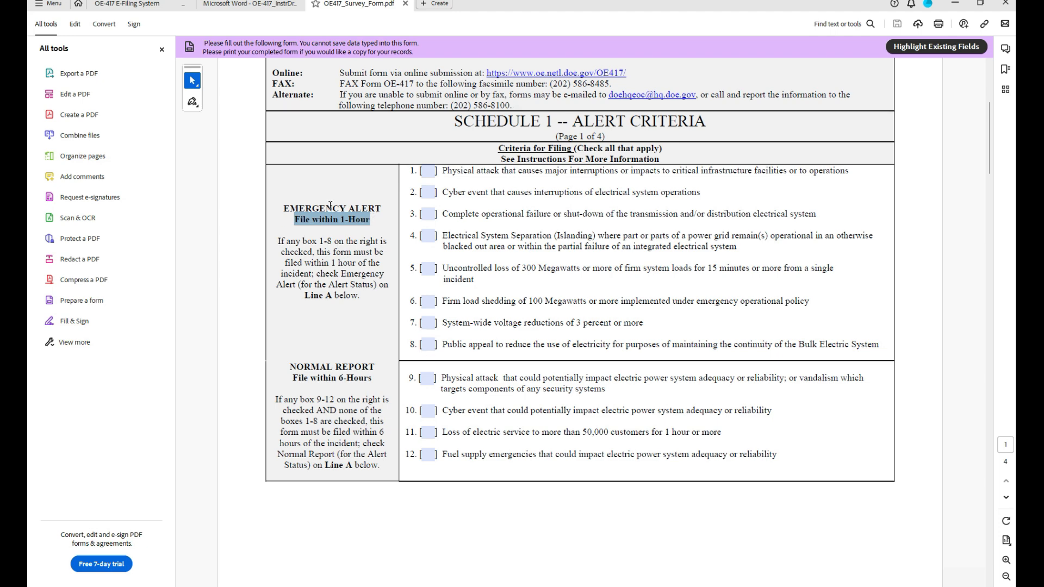
scroll(471, 202, down, 2)
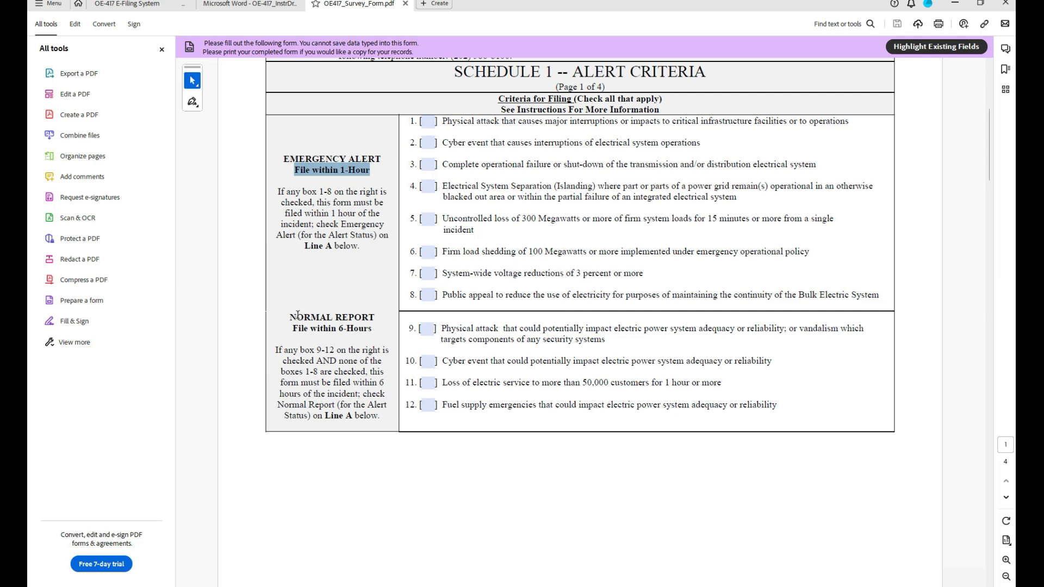
drag(292, 317, 364, 319)
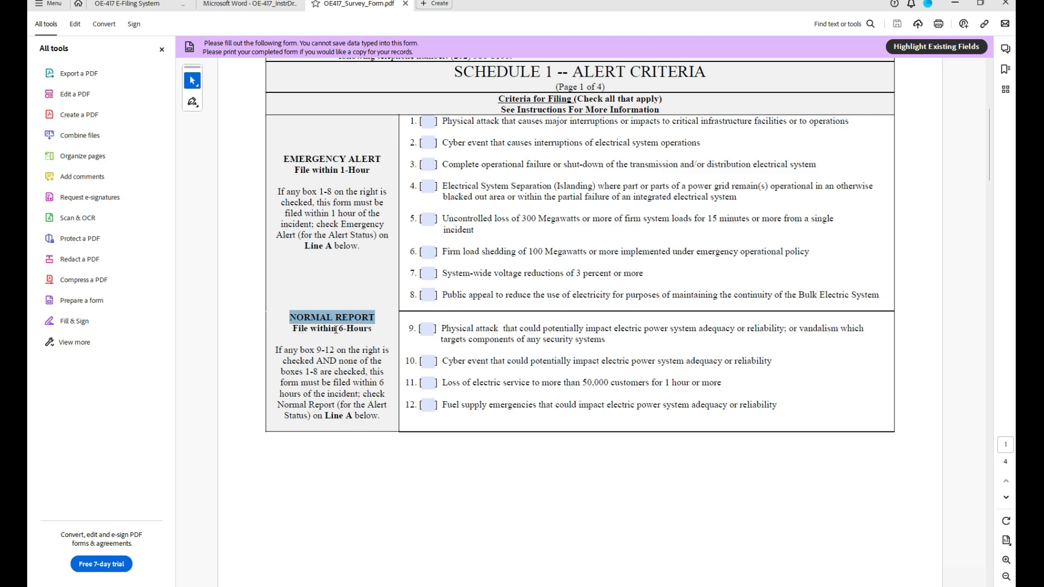
Step: Examine the System Report criteria 13 to 24 on page 2 of the form, and return to the page 1 criteria
scroll(435, 359, down, 10)
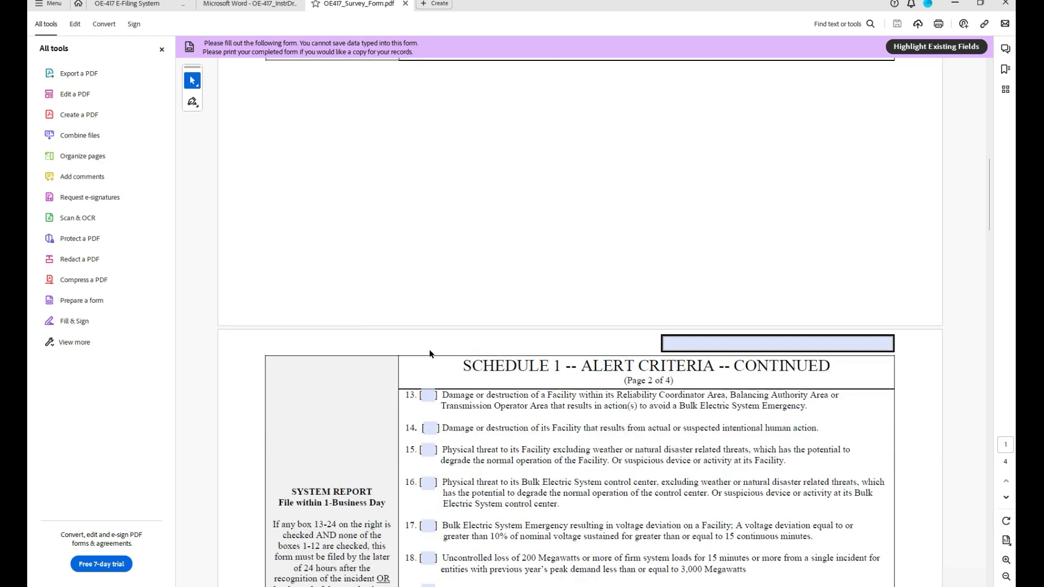
scroll(427, 326, down, 1)
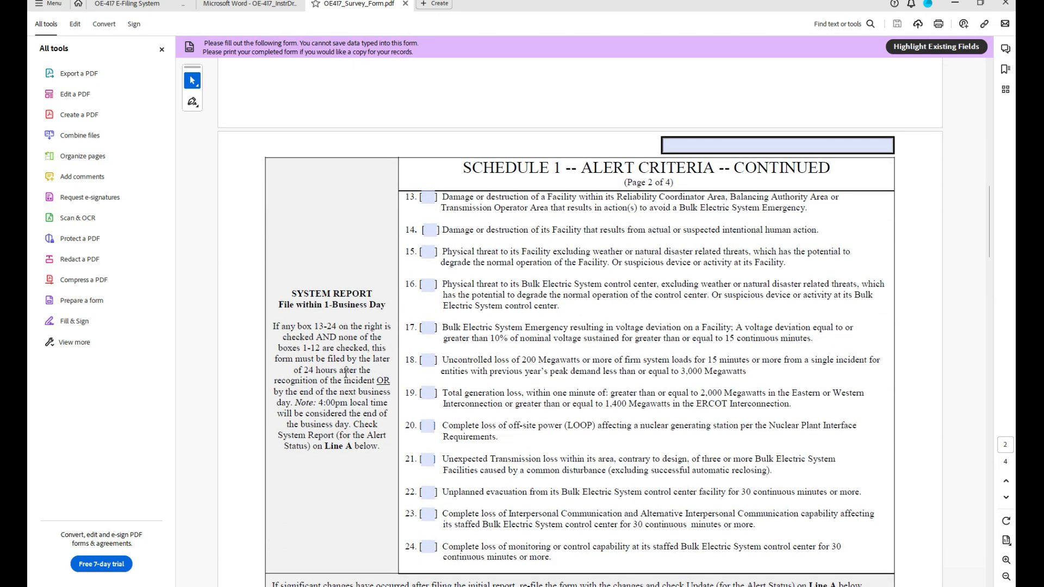
scroll(414, 465, down, 2)
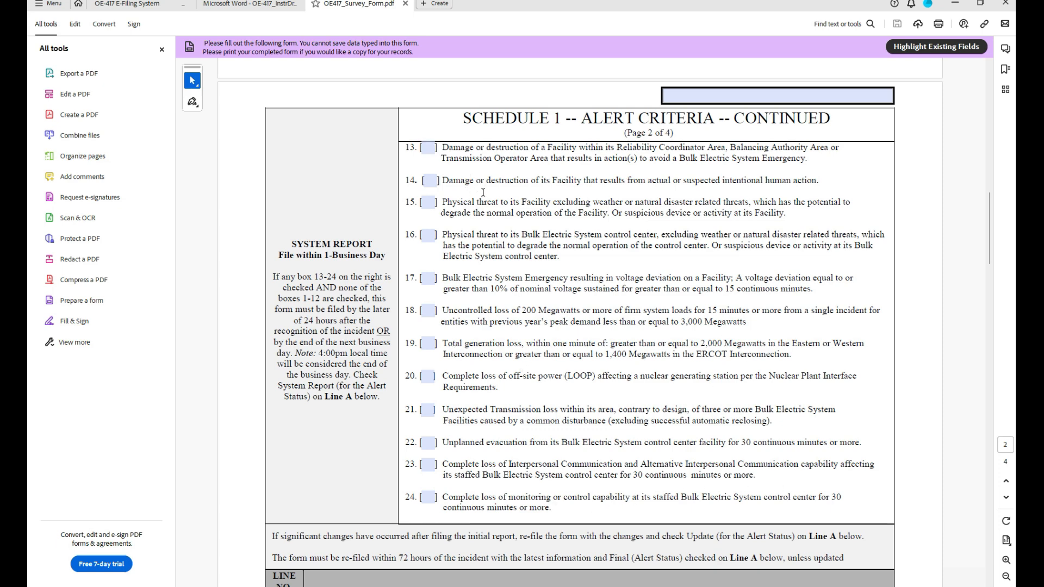
scroll(483, 192, up, 3)
scroll(552, 297, up, 10)
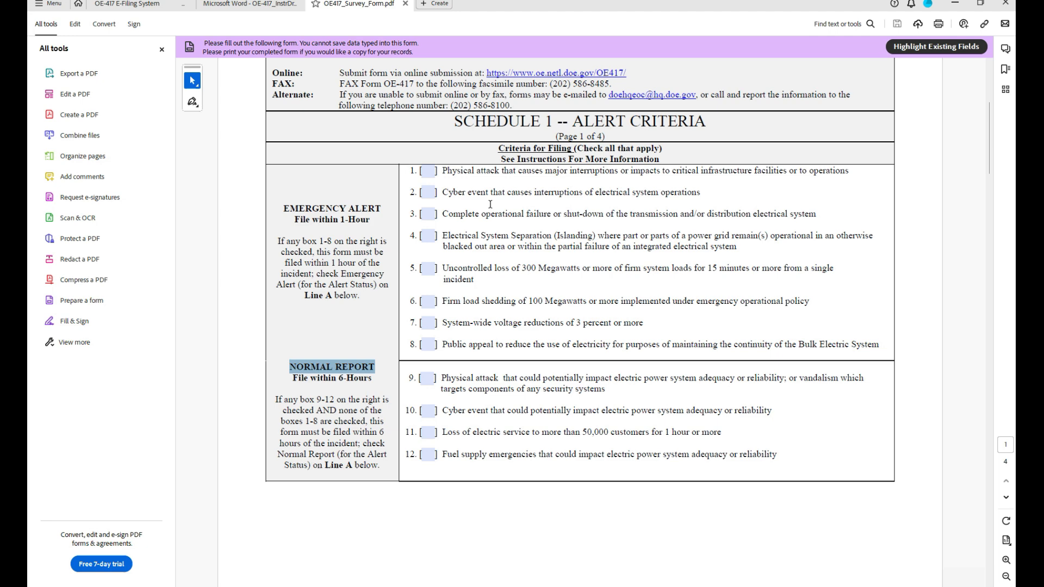
Step: Switch back to Power Query Editor and open the Alert_Criteria helper table
click(955, 4)
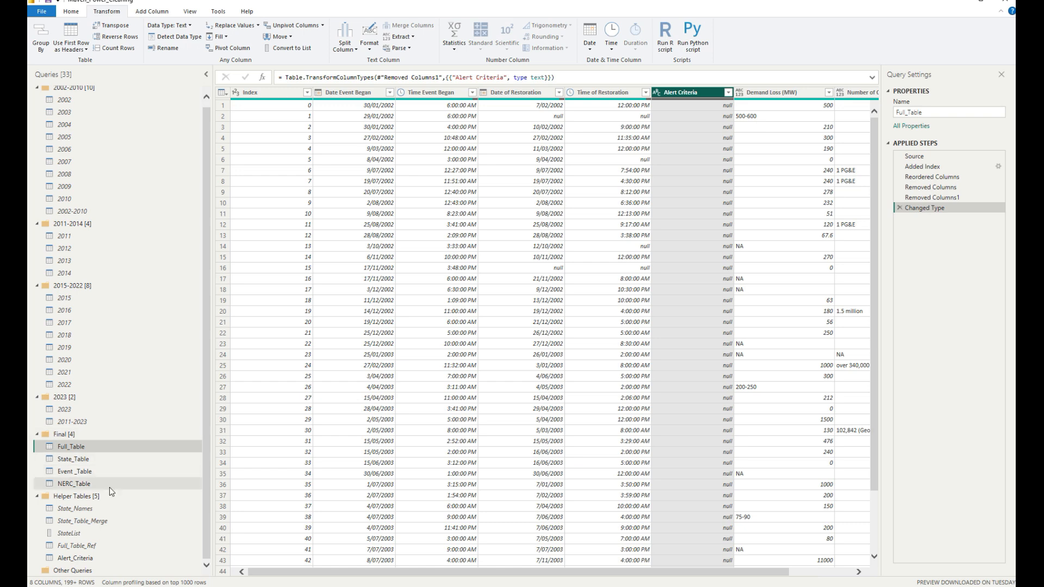
click(81, 558)
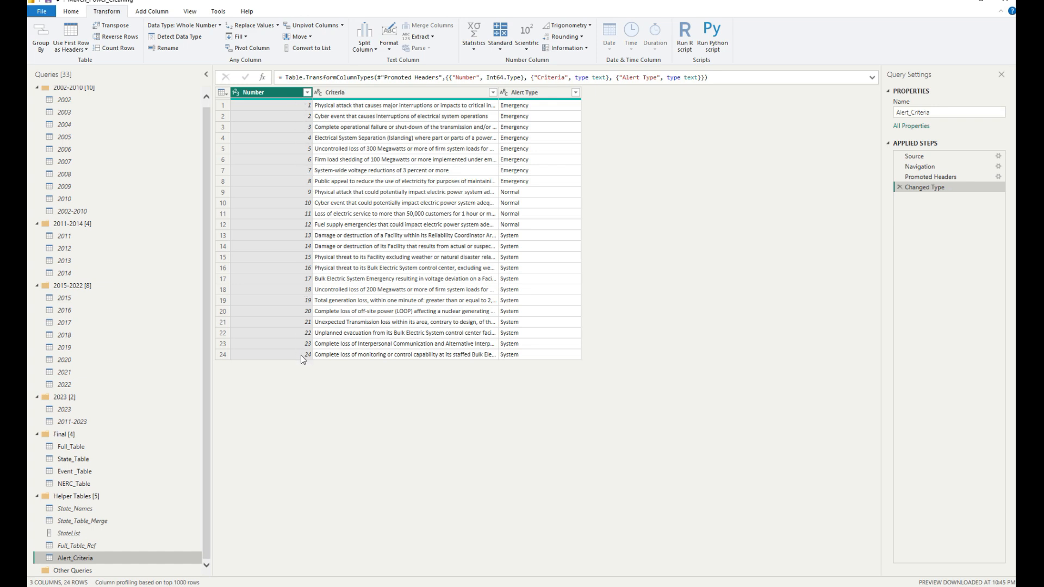
Step: Widen the Criteria column in Alert_Criteria and read the criteria descriptions with their alert types
drag(498, 92, 584, 93)
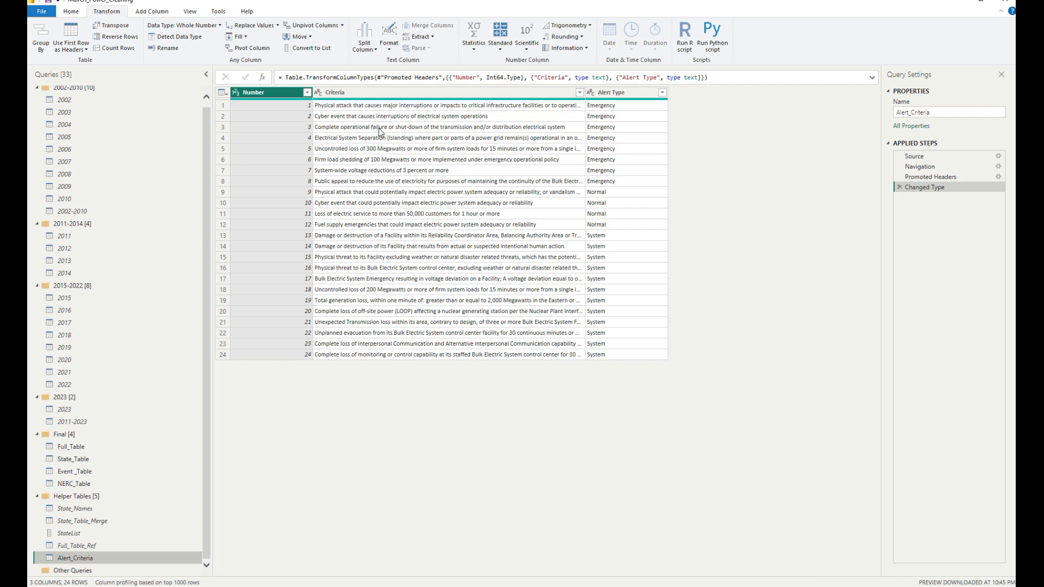
mouse_move(618, 102)
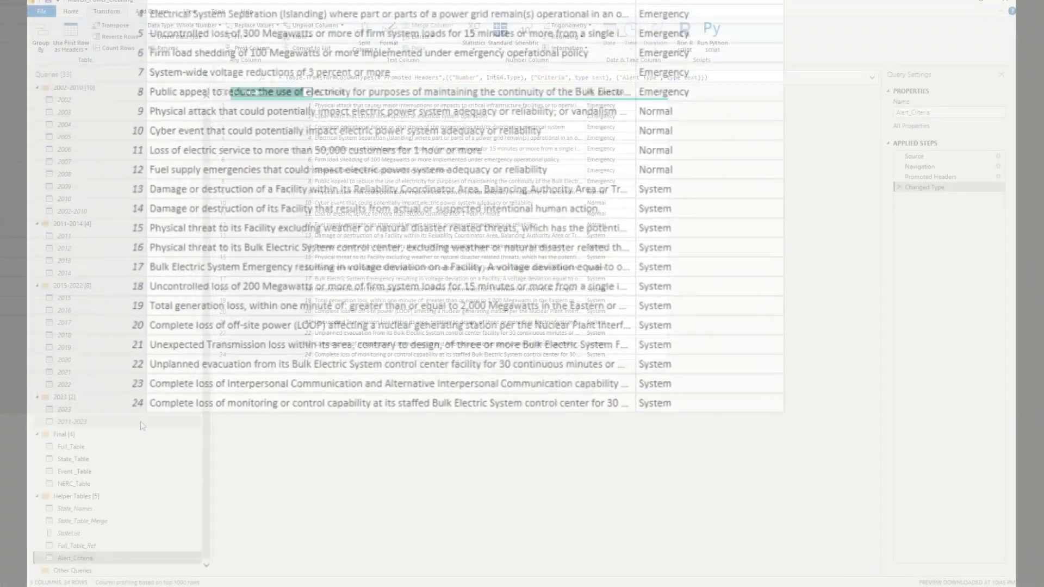
Step: Open Full_Table and start a Merge Queries operation with Alert_Criteria as the second table
click(80, 445)
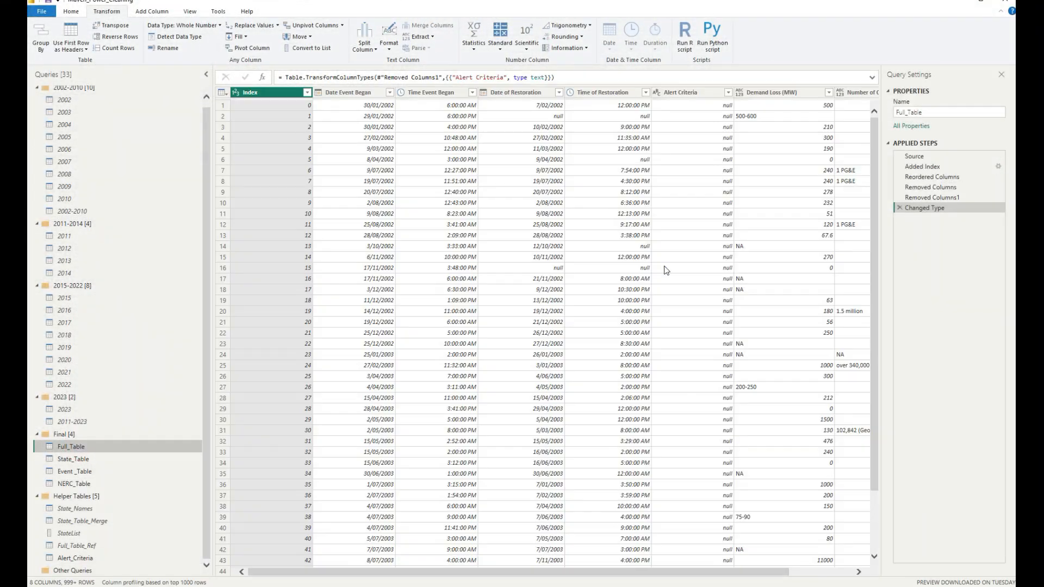
click(681, 93)
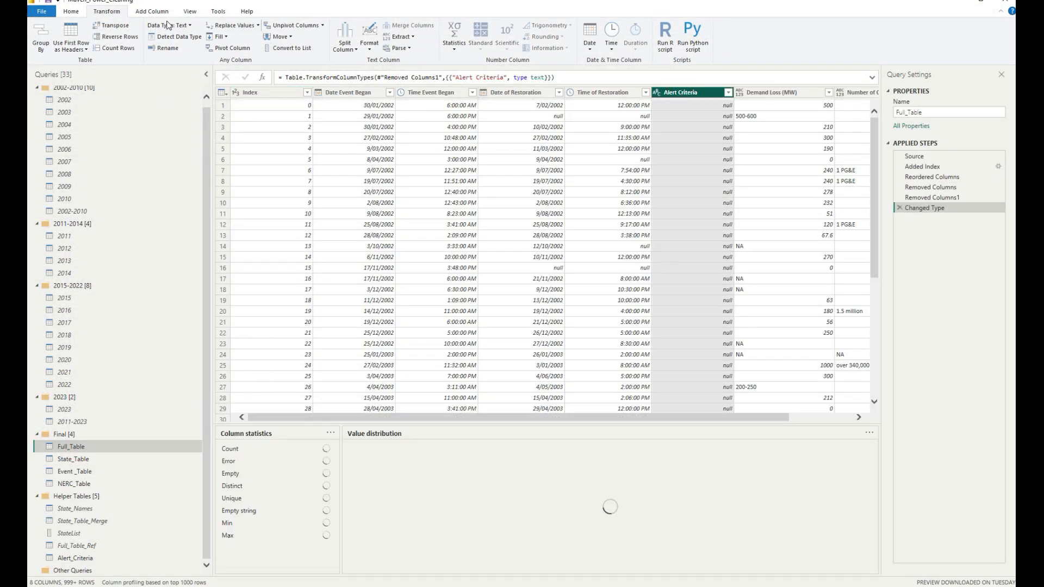
click(63, 14)
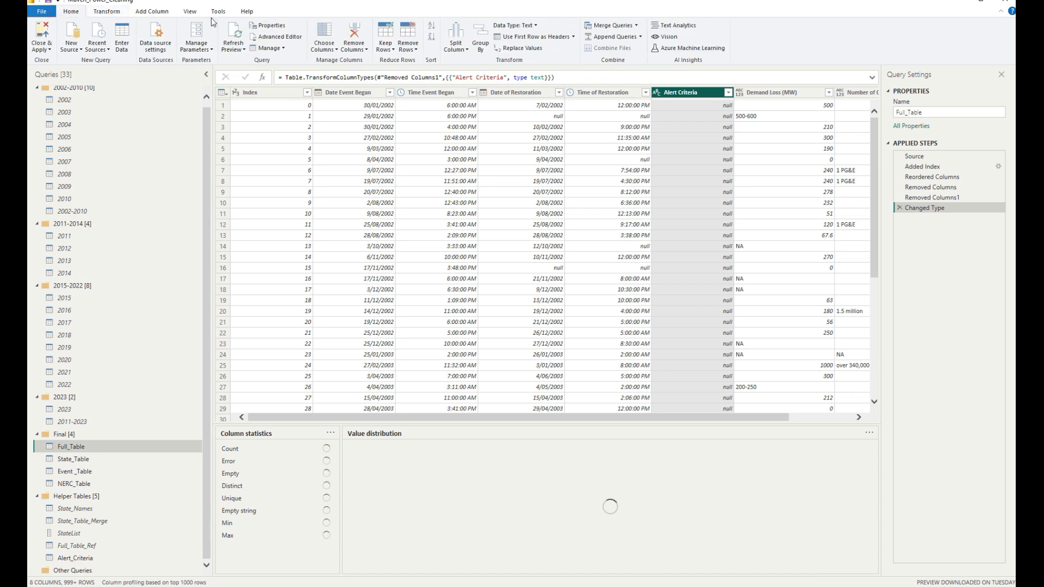
click(636, 25)
click(635, 39)
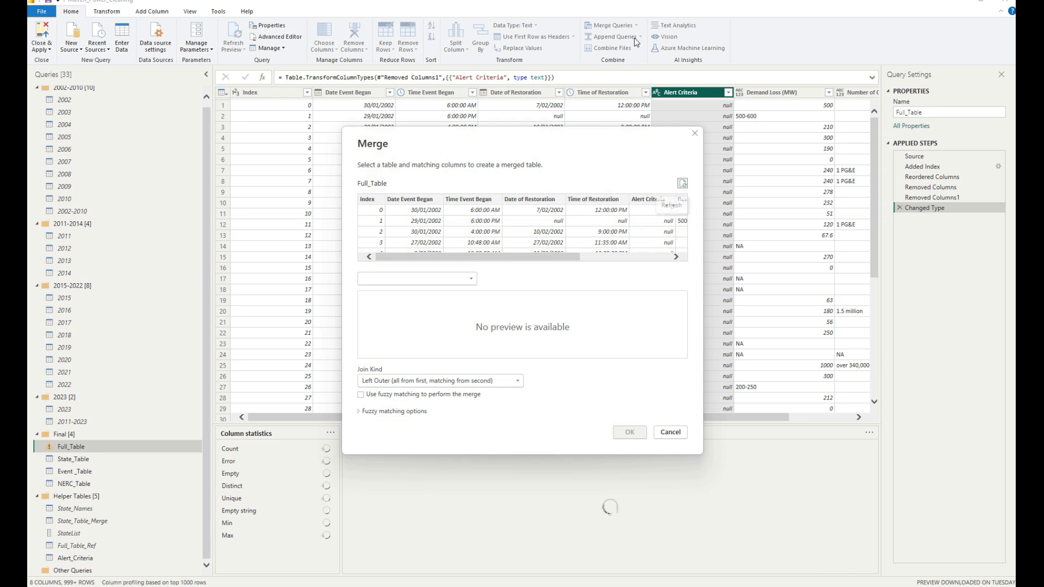
click(423, 277)
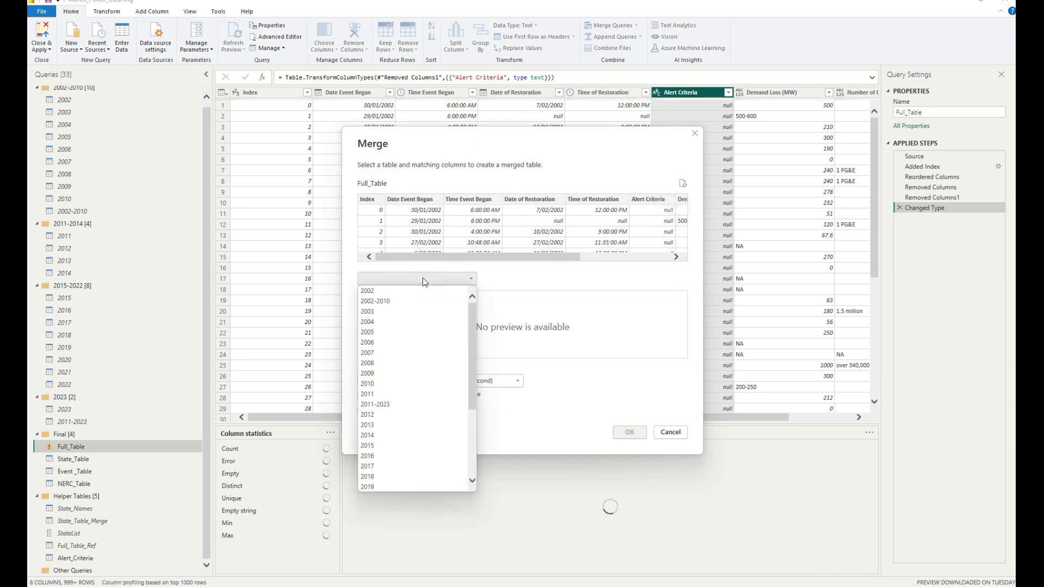
scroll(433, 384, down, 5)
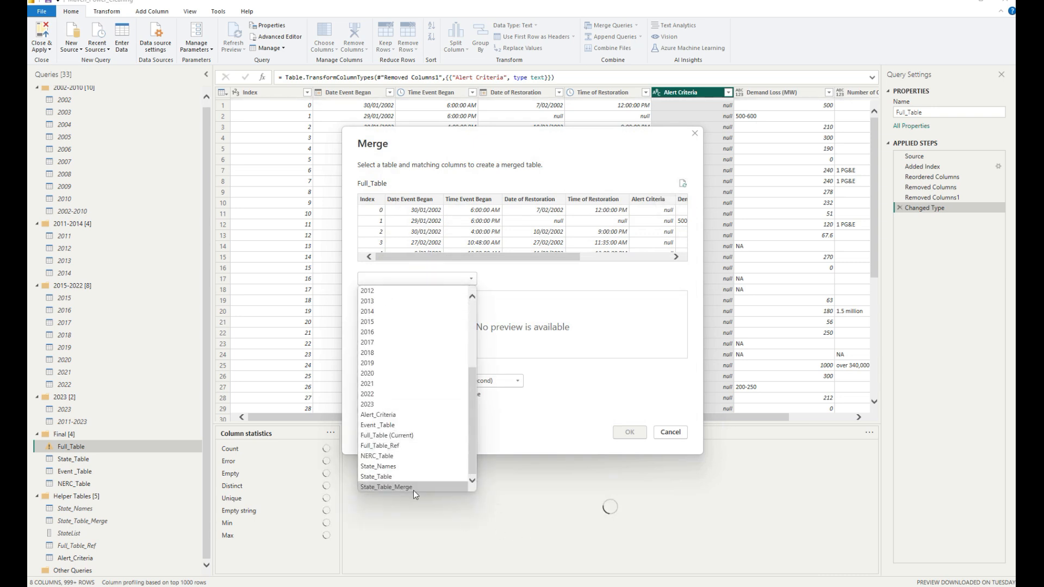
click(396, 415)
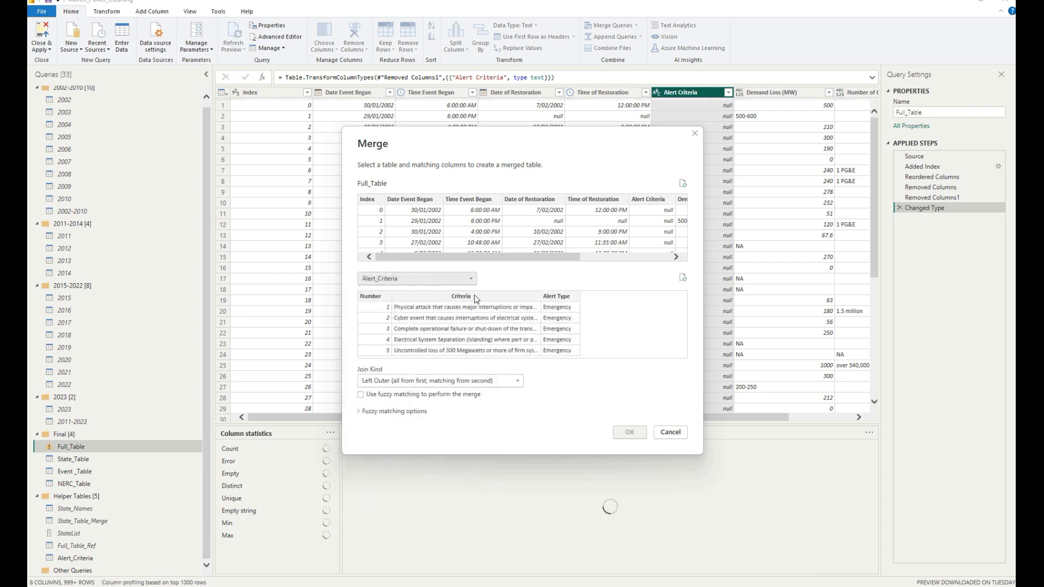
Step: Match Full_Table's Alert Criteria column to the Criteria column with a left outer join, enable fuzzy matching, and complete the merge
click(643, 199)
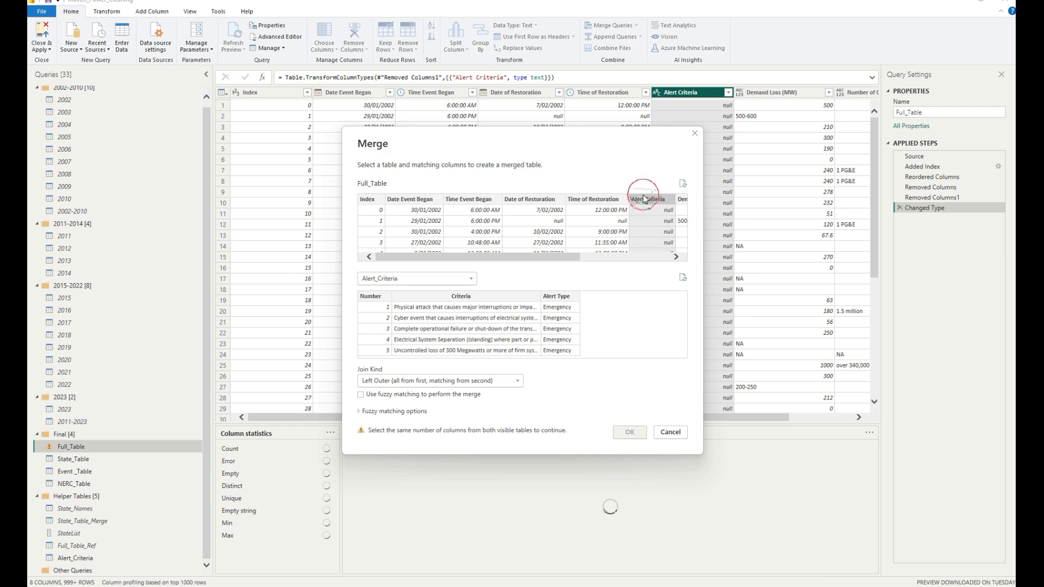
click(495, 298)
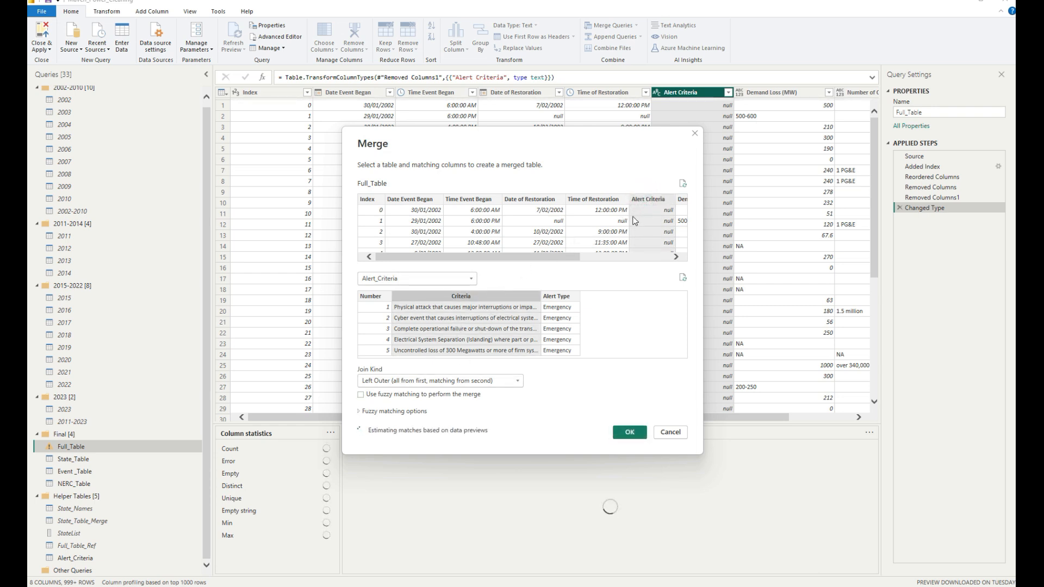
click(361, 395)
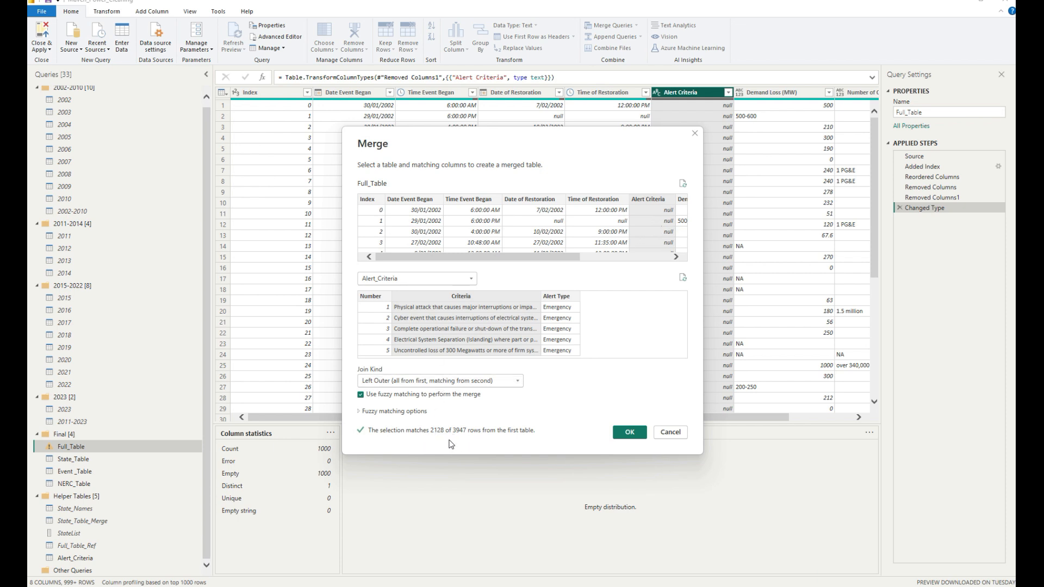
click(621, 433)
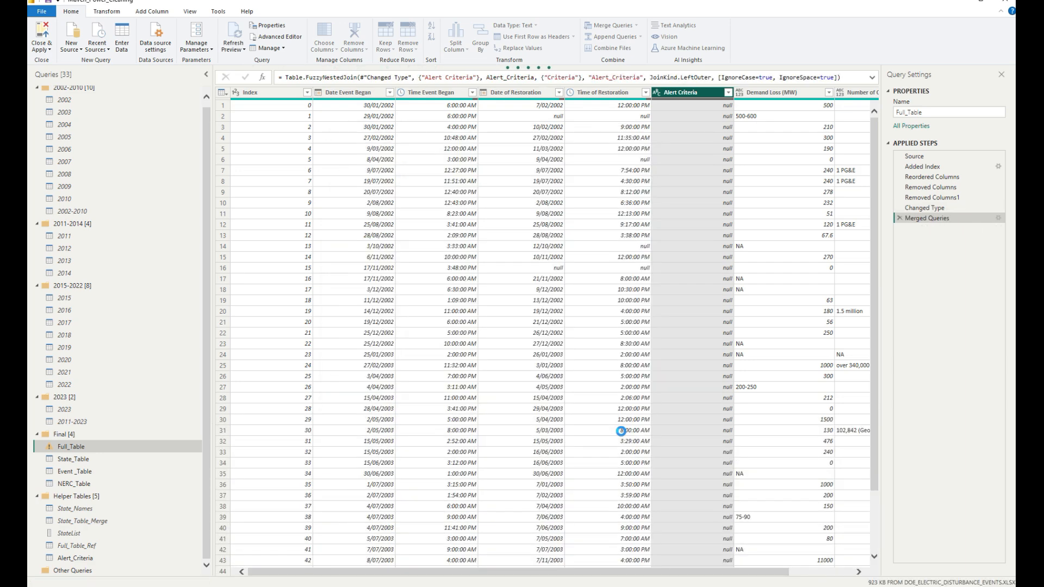
Step: Expand the merged Alert_Criteria column into Number, Criteria and Alert Type without using the original column name as prefix
click(864, 92)
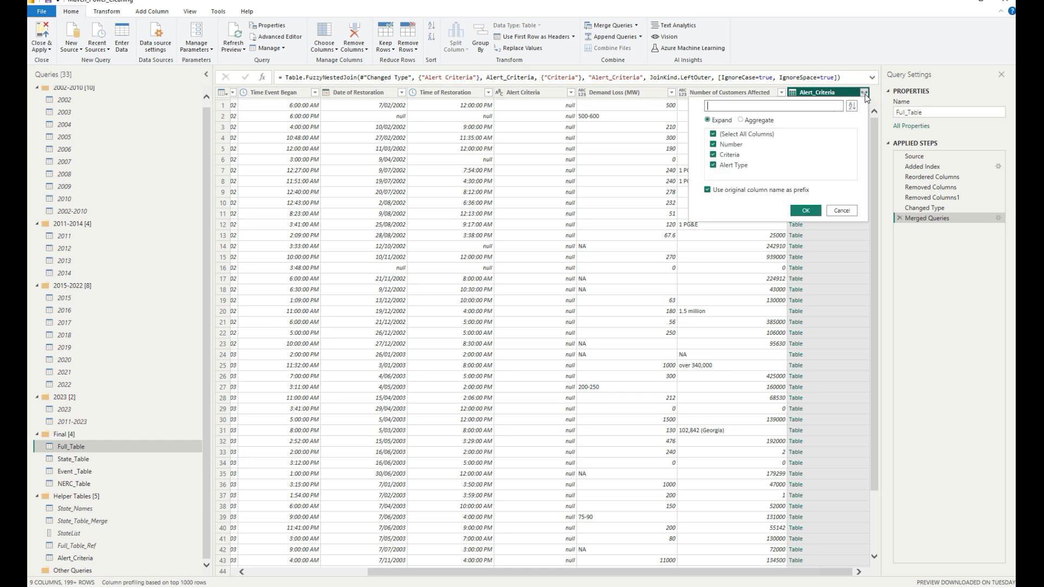
click(714, 135)
click(713, 144)
click(714, 155)
click(713, 165)
click(708, 190)
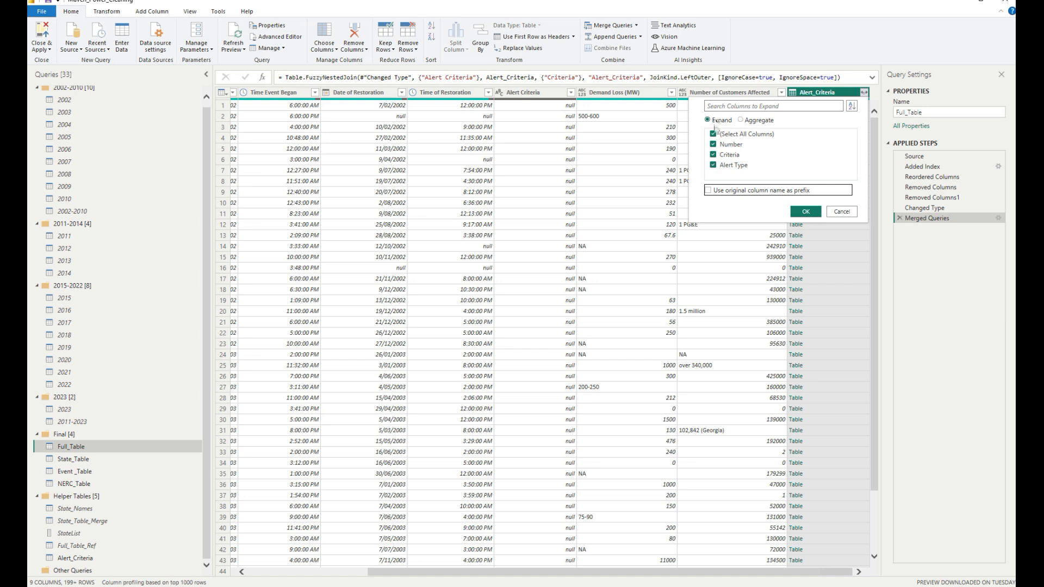
click(806, 211)
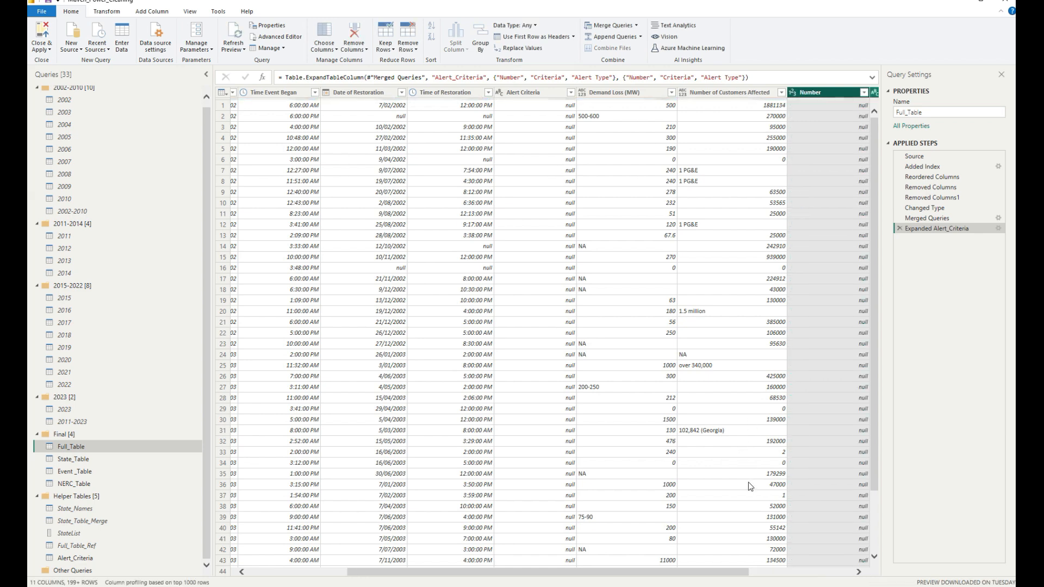
Step: Filter out the null values in Full_Table's Alert Criteria column
drag(729, 569, 768, 580)
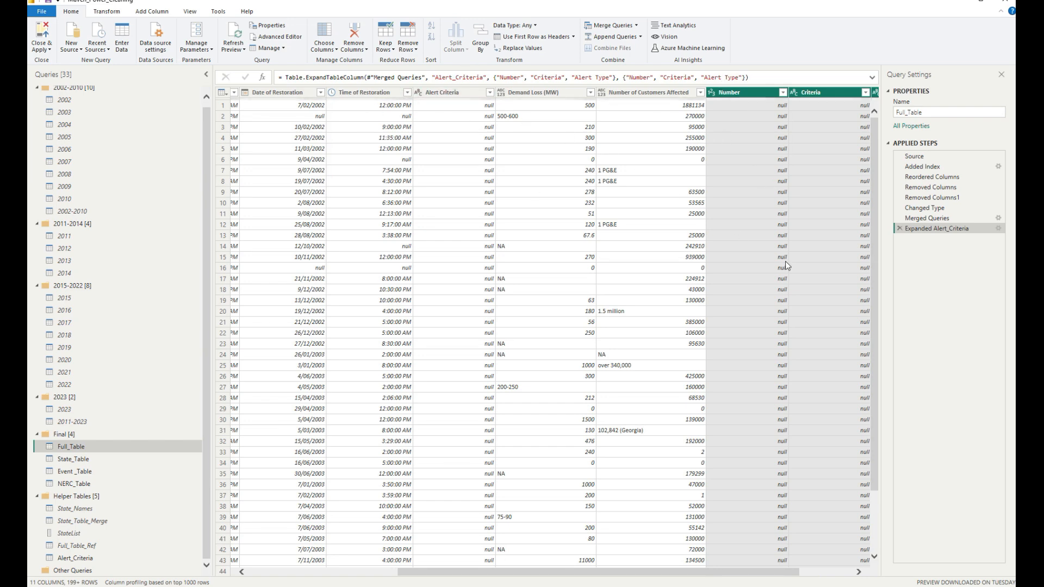
scroll(807, 283, down, 2)
scroll(807, 284, down, 20)
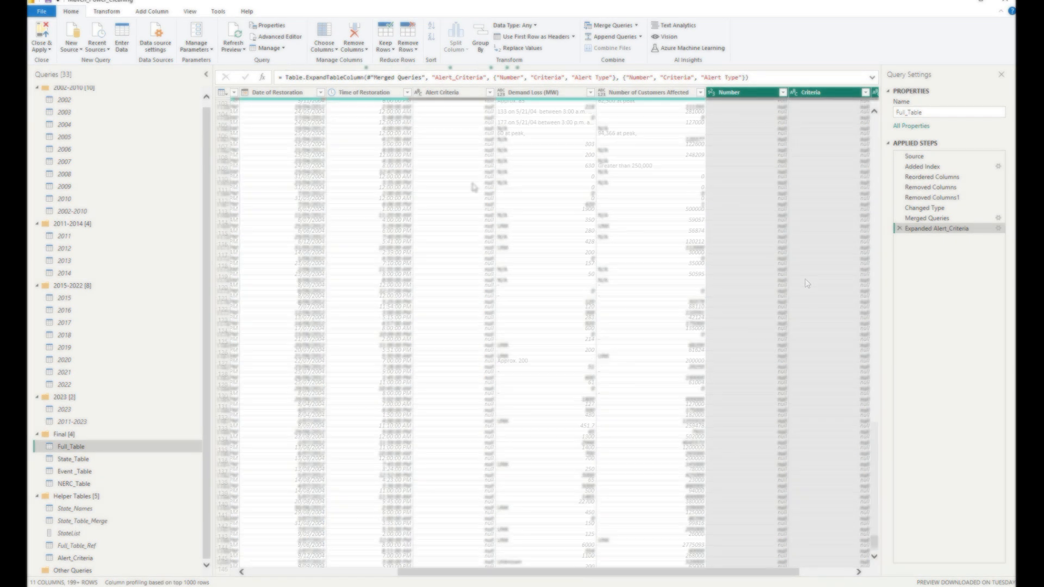
click(489, 93)
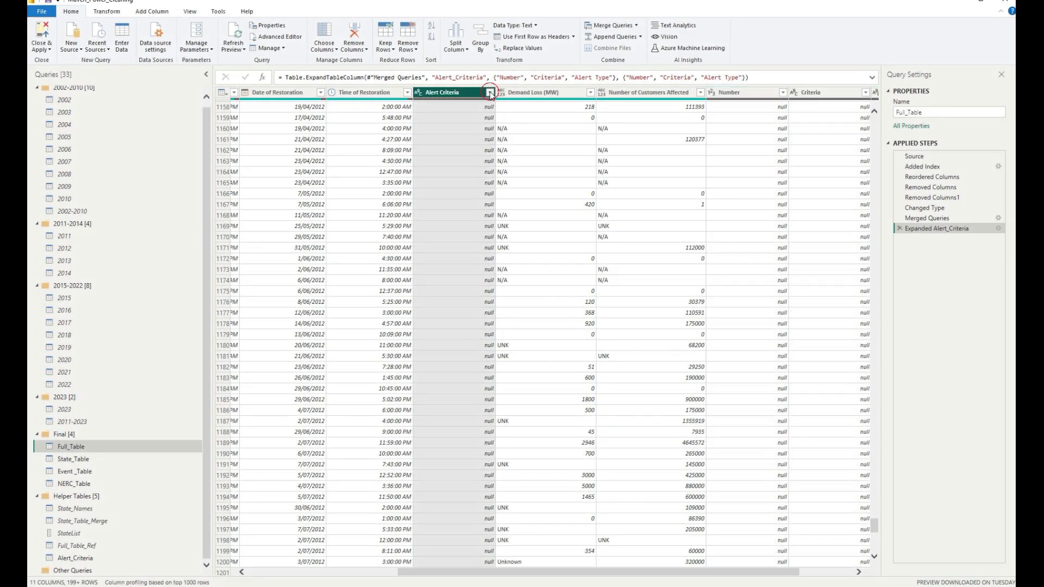
click(472, 256)
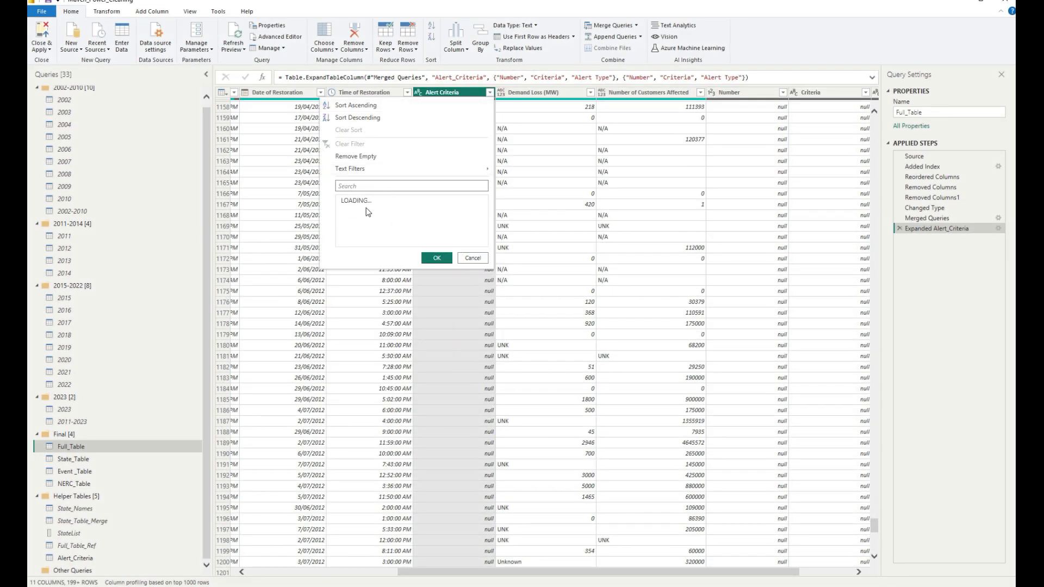
click(357, 213)
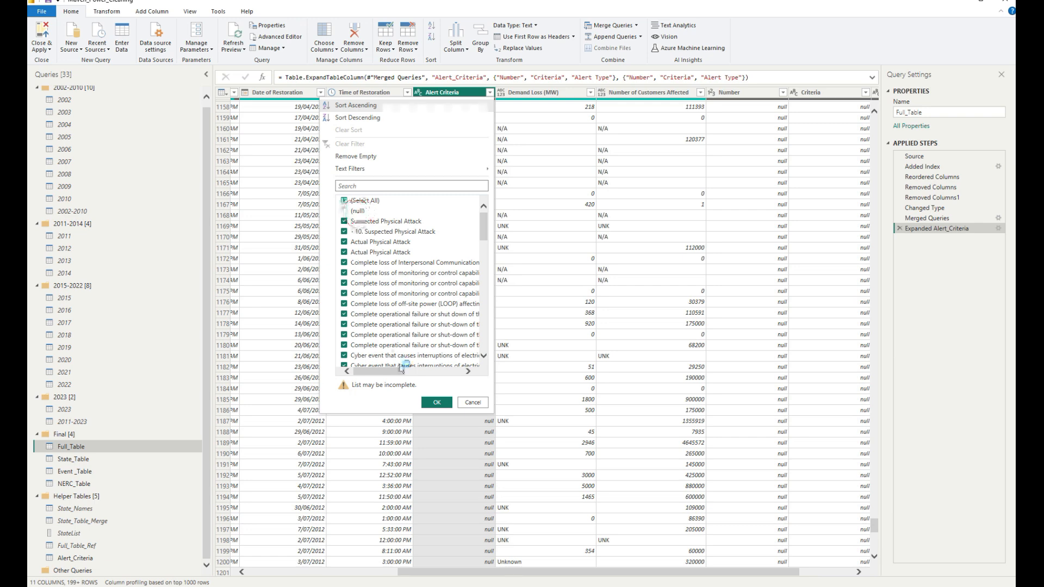
click(435, 402)
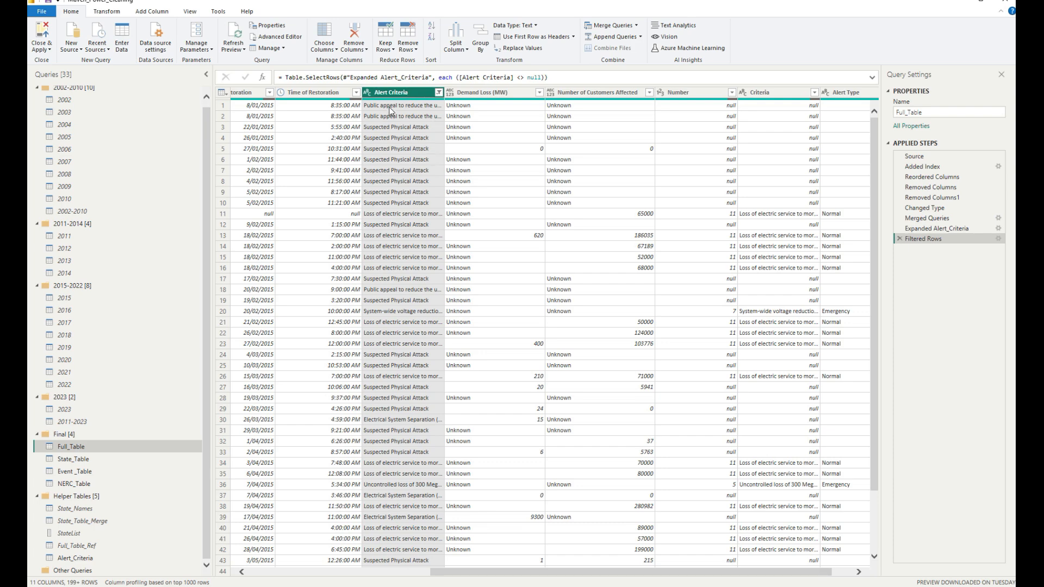
Step: Compare the fuzzy matches in Full_Table against the Alert_Criteria helper table and look for alert criteria left unmatched
scroll(388, 151, down, 6)
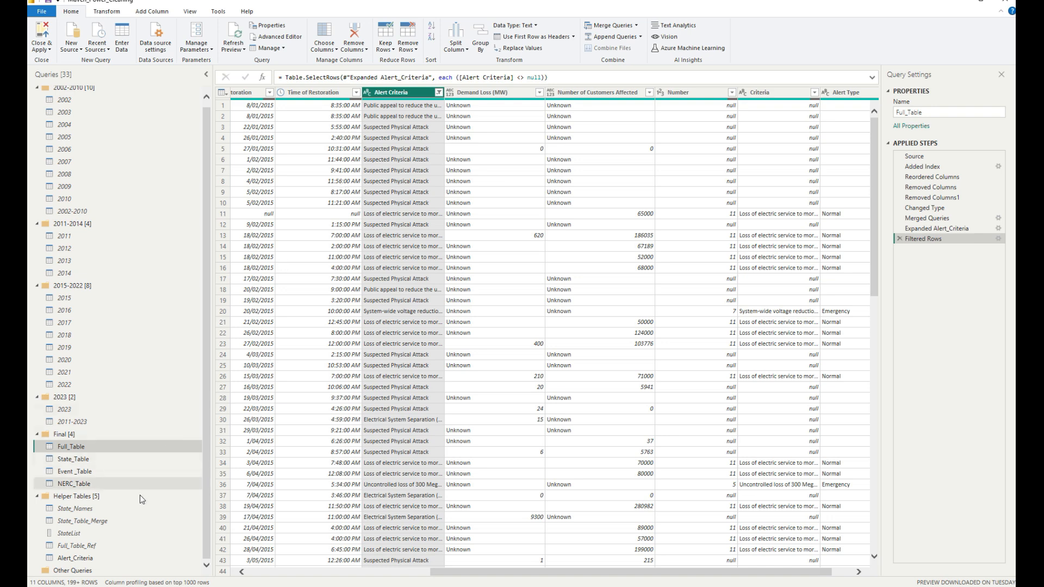
drag(76, 557, 77, 558)
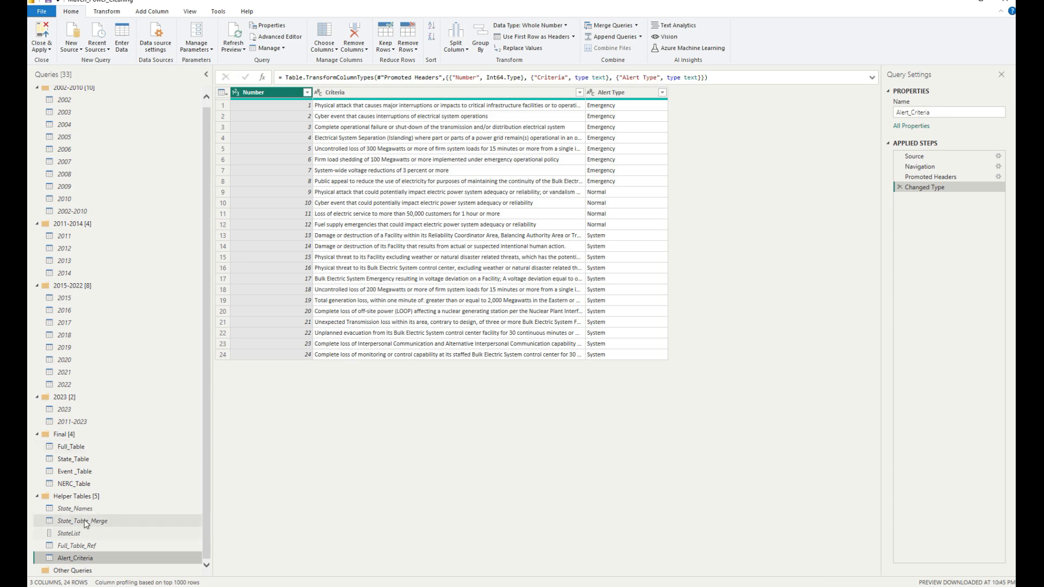
click(76, 448)
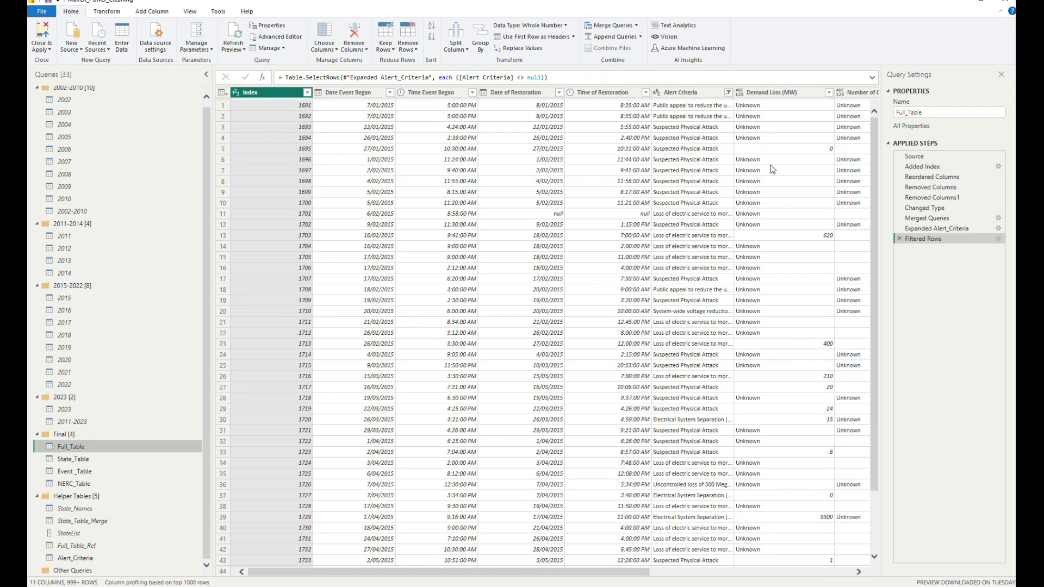
scroll(846, 565, right, 2)
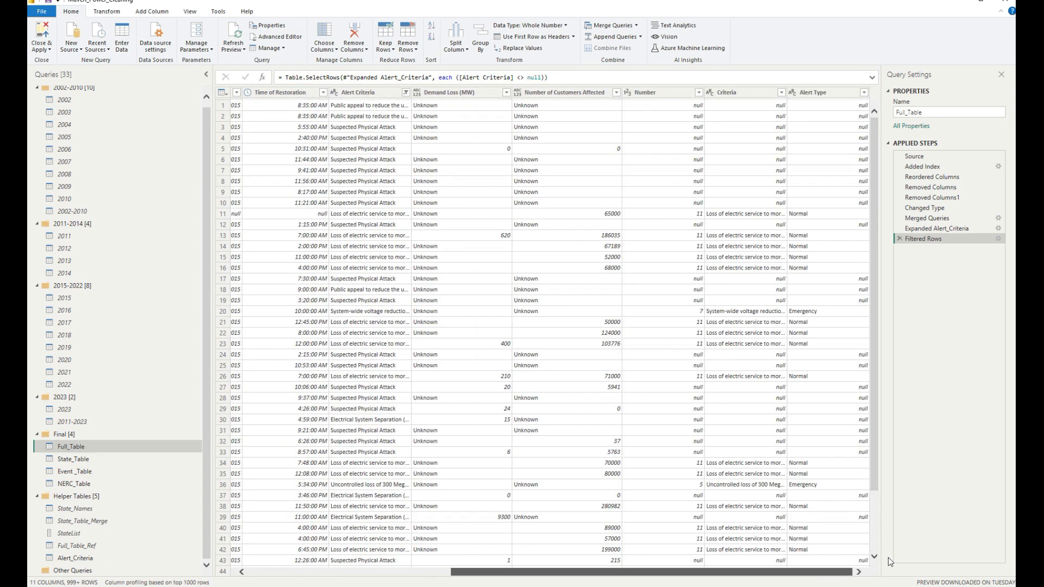
scroll(783, 470, down, 11)
scroll(782, 471, down, 14)
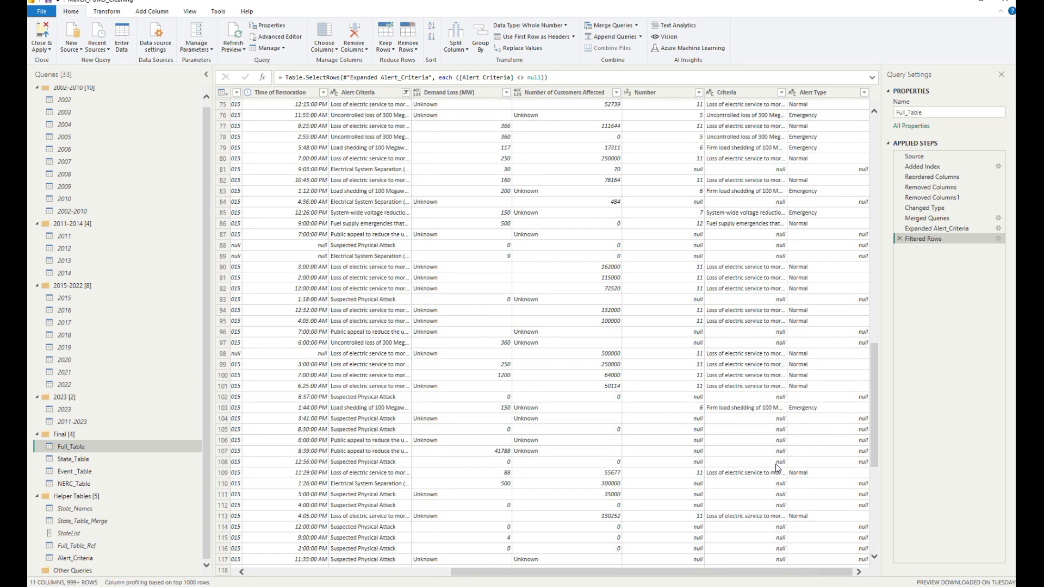
Step: Examine the Threshold argument in the fuzzy join formula of Full_Table's Merged Queries step
drag(923, 218, 925, 220)
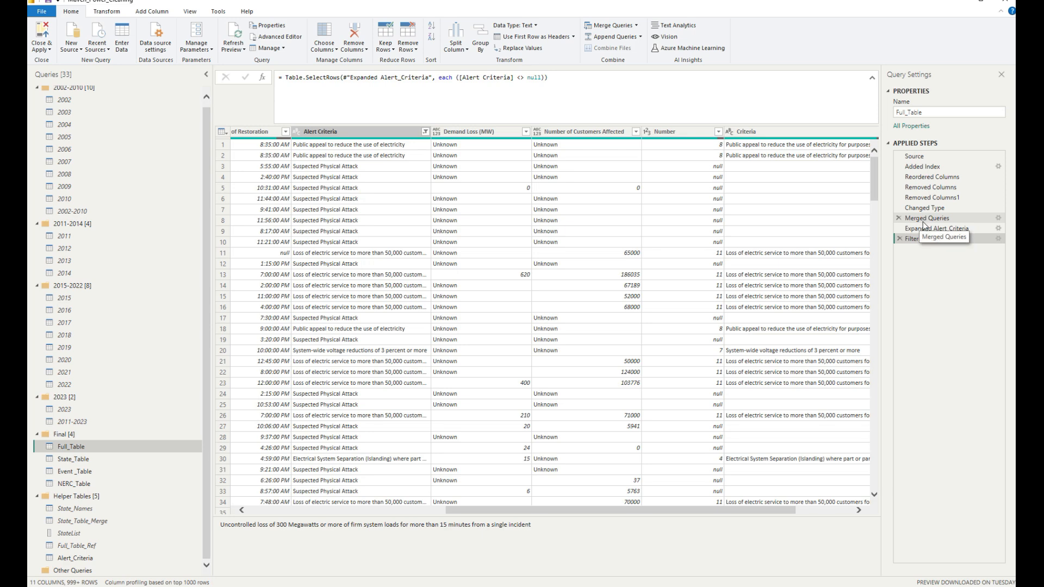
click(922, 220)
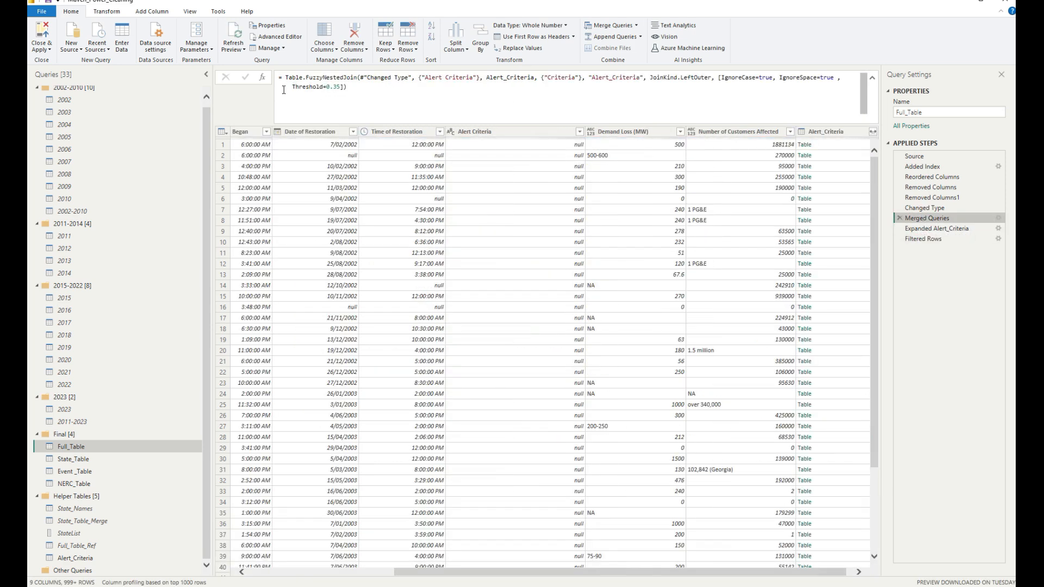
drag(291, 87, 341, 87)
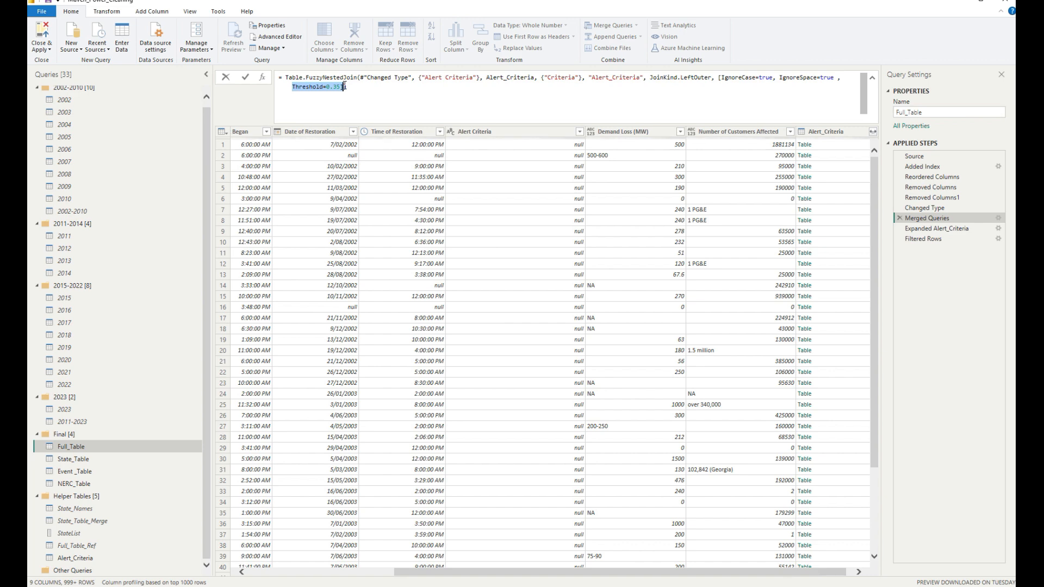
Step: Return to the Filtered Rows step and check the matched Number, Criteria and Alert Type values against the Alert_Criteria table
click(933, 241)
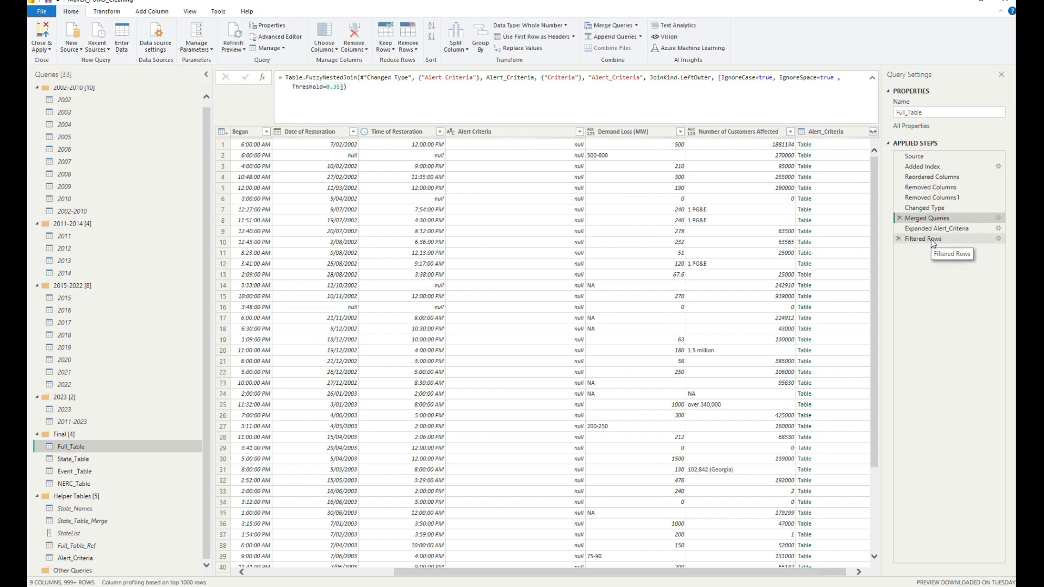
drag(693, 572, 807, 563)
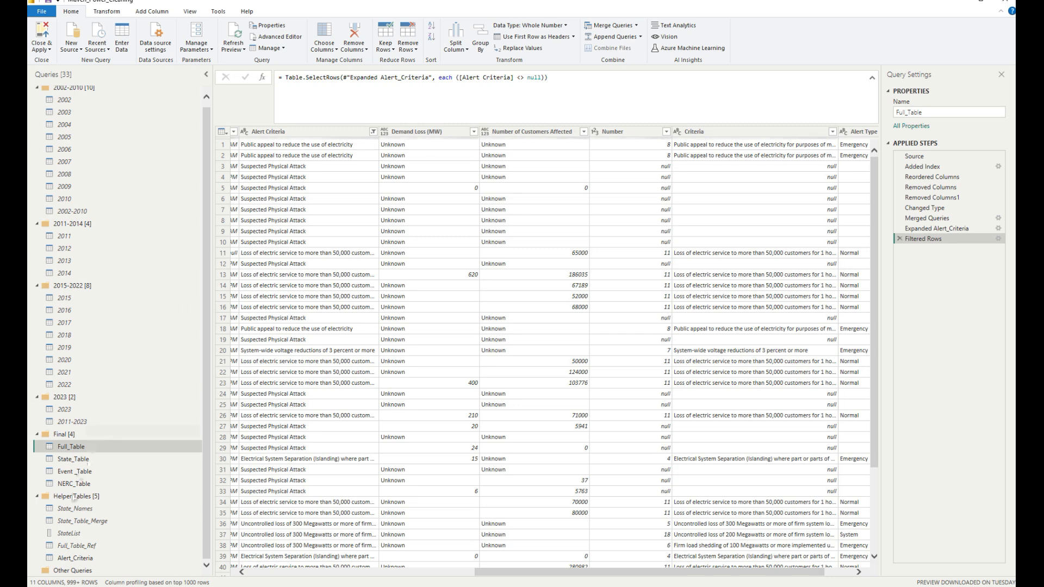
click(79, 558)
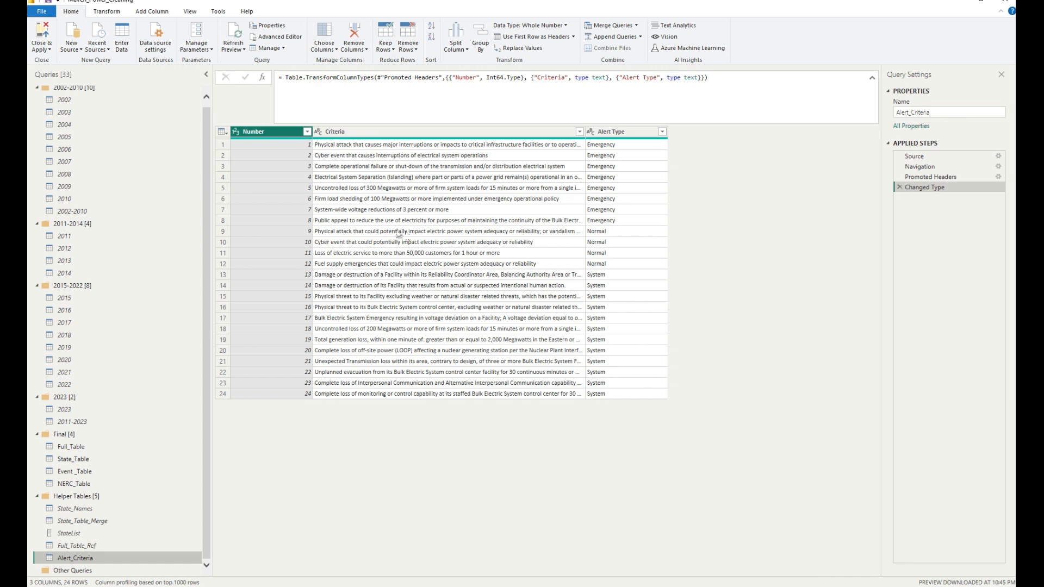
click(77, 448)
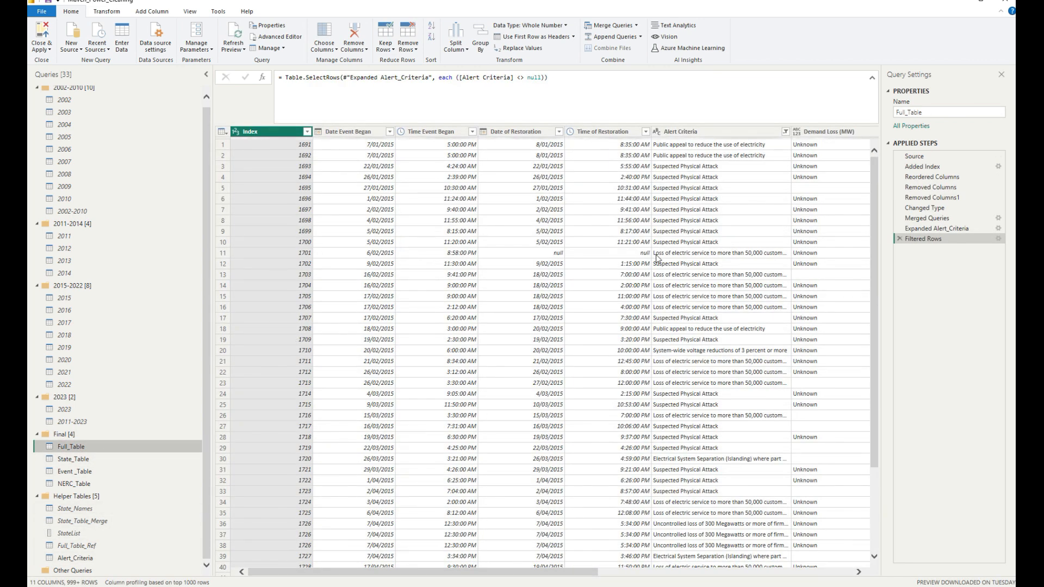
drag(497, 572, 702, 572)
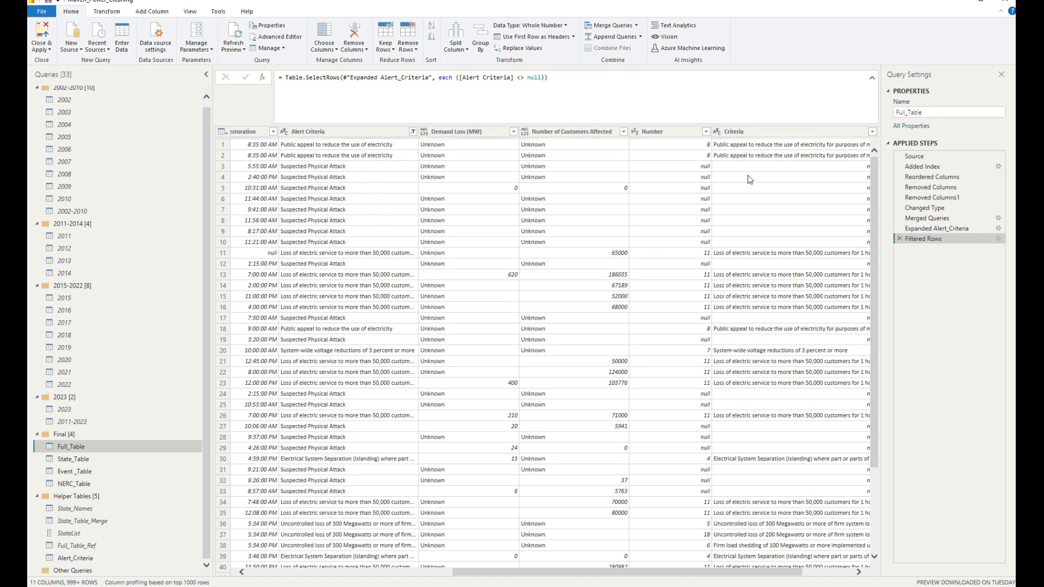
Step: Compare the Alert_Criteria helper table with the matched Number and Criteria columns in Full_Table
click(75, 557)
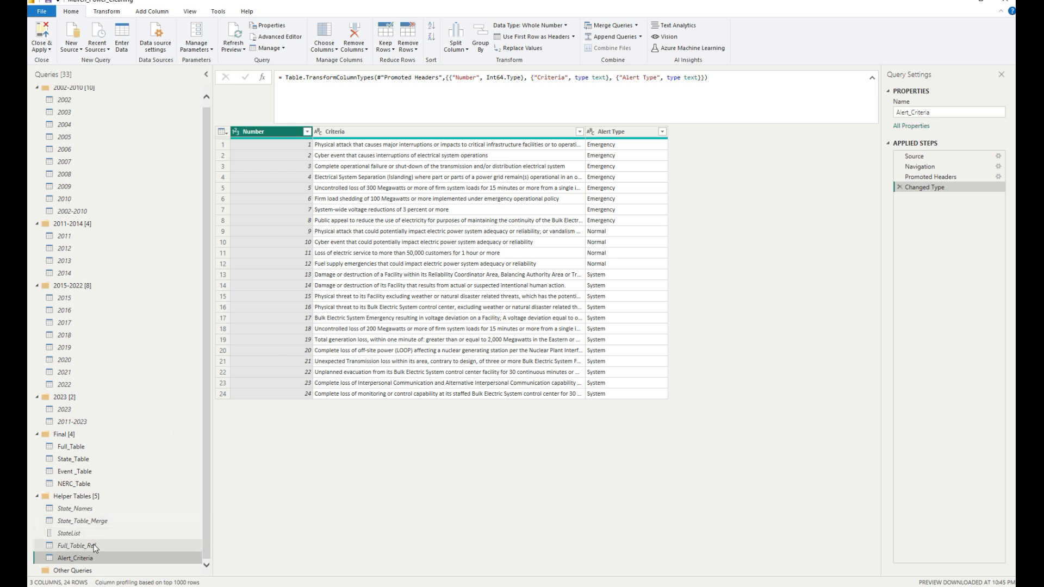
click(79, 458)
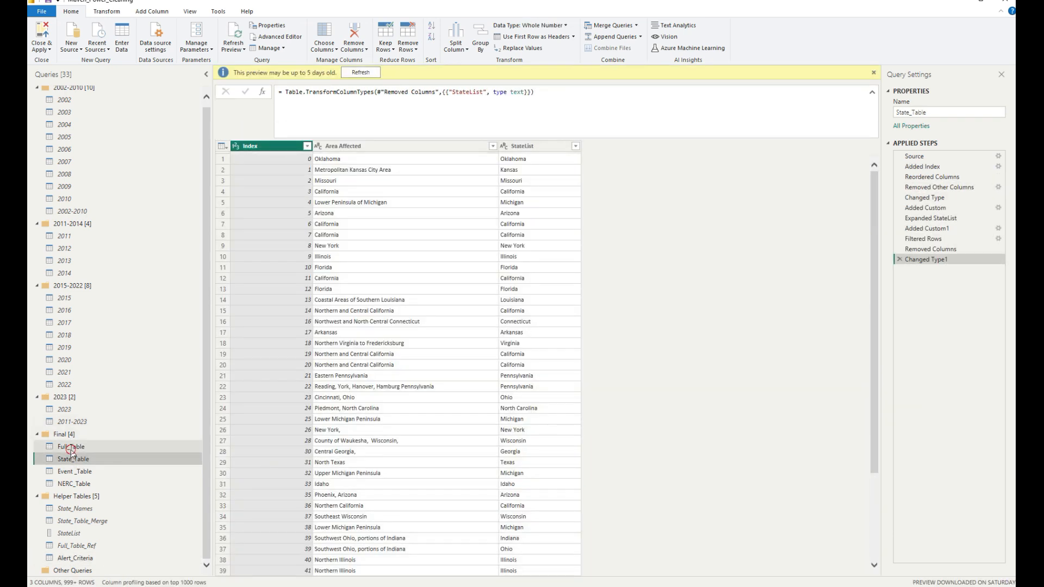
click(76, 446)
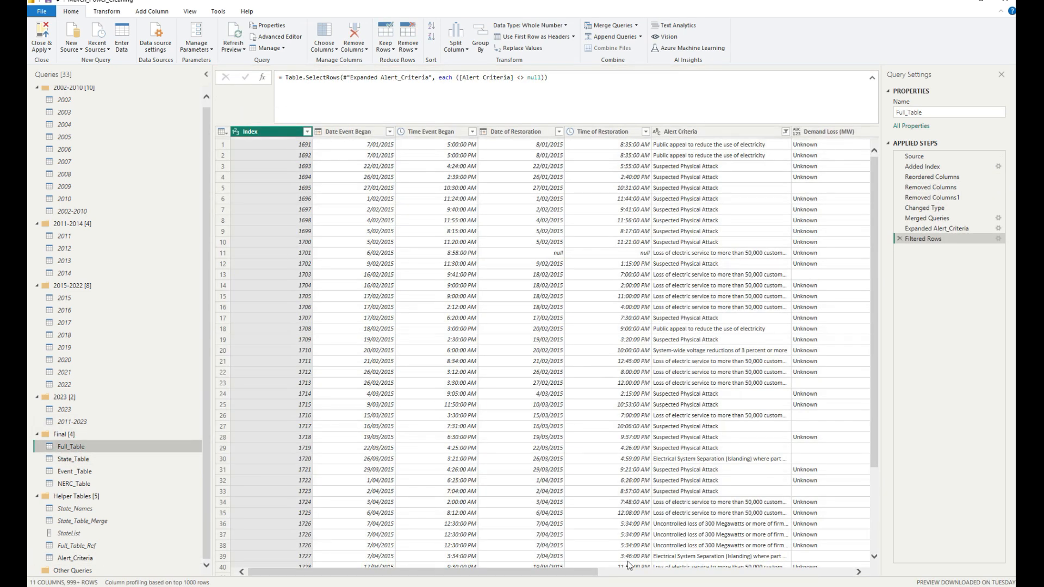
drag(582, 572, 795, 572)
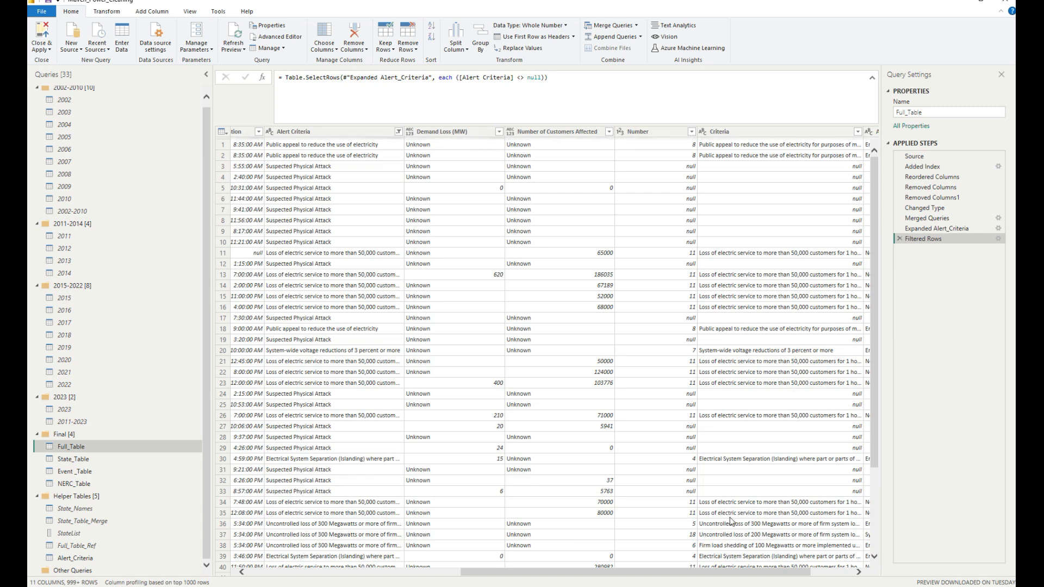
Step: Set the Threshold argument to 0.5 in the fuzzy join formula of Full_Table's Merged Queries step
click(927, 218)
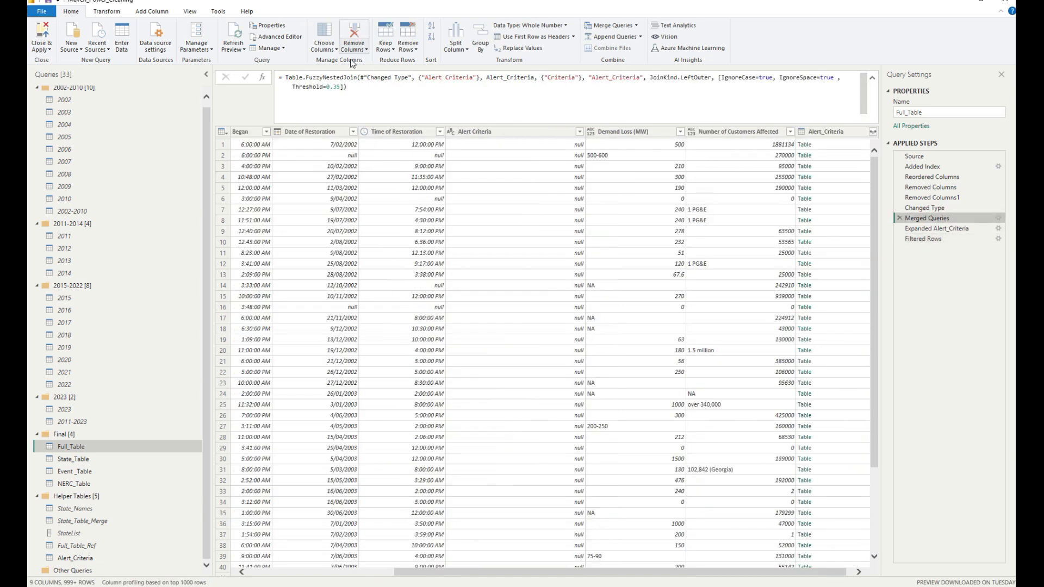
click(340, 87)
double_click(340, 87)
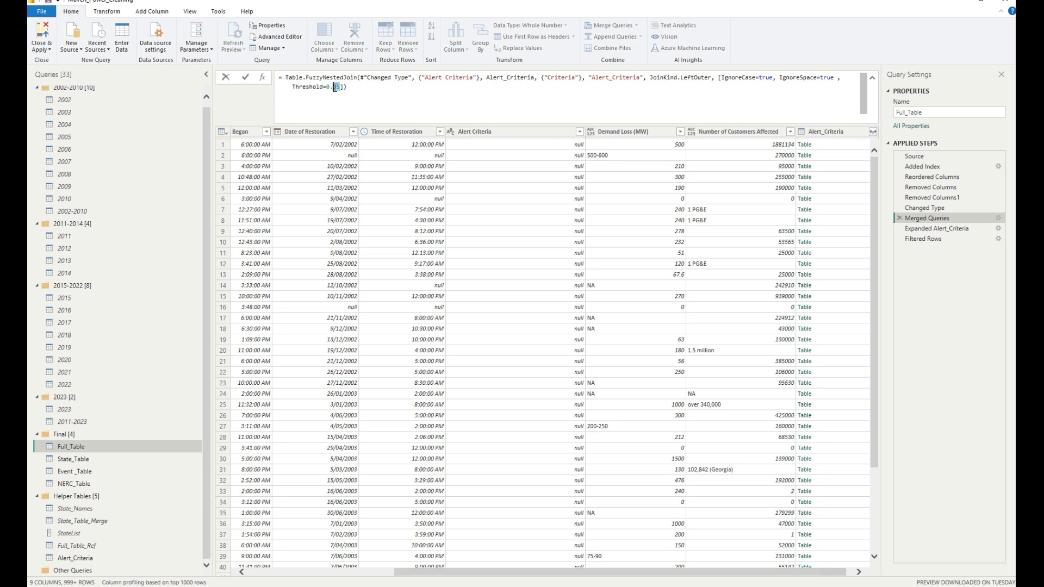
text(5)
key(Return)
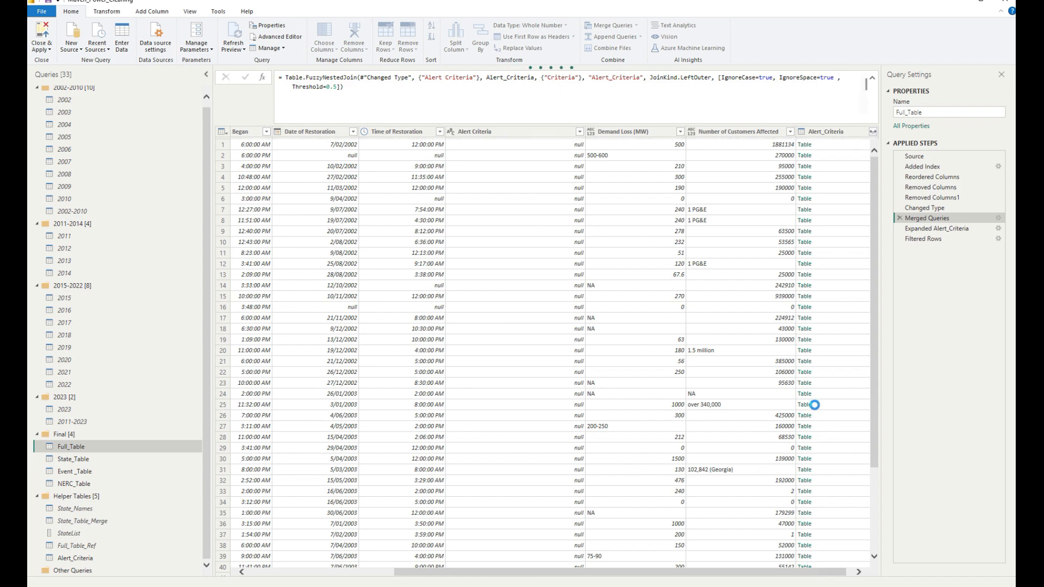
Step: Return to the Filtered Rows step and check how each alert criterion is matched to Number, Criteria and Alert Type at the new threshold
click(937, 238)
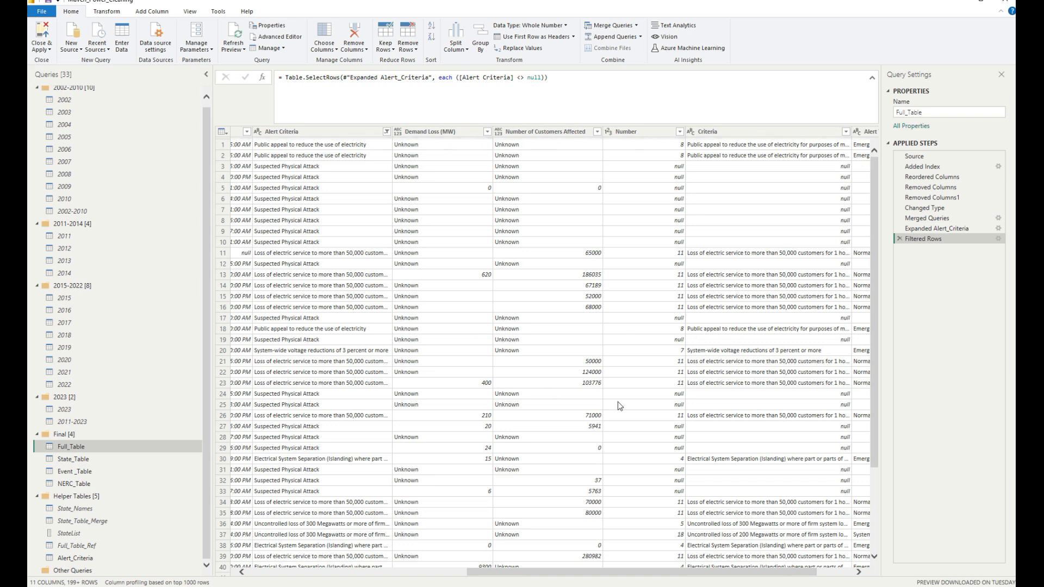
scroll(718, 485, down, 3)
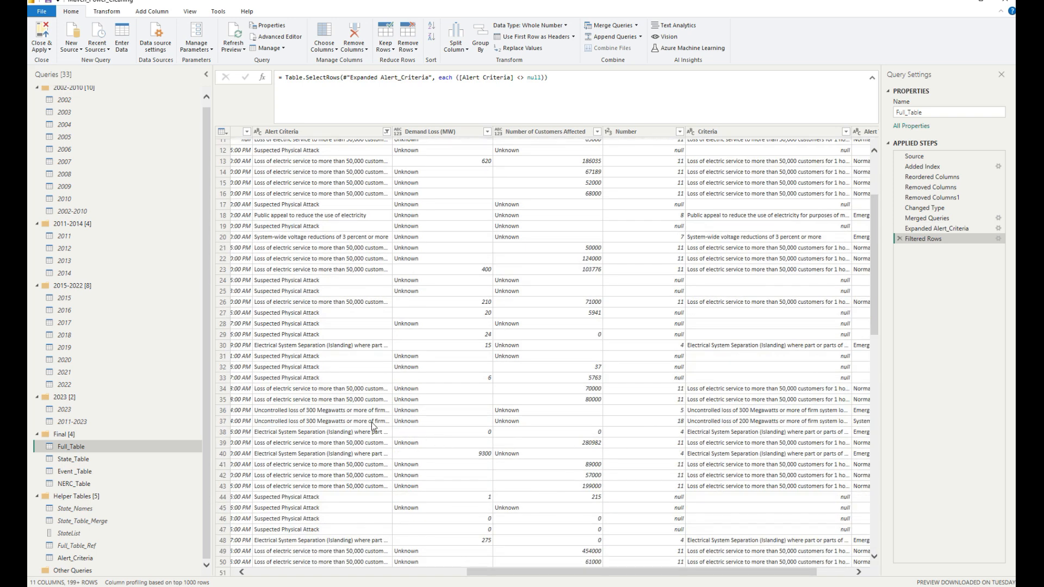
scroll(357, 426, down, 3)
scroll(357, 425, down, 2)
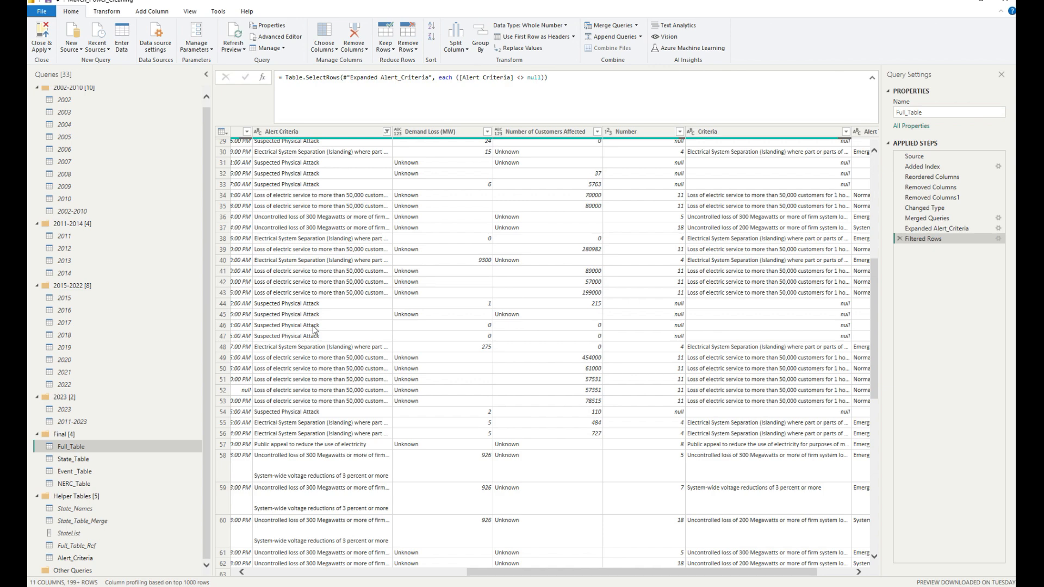
scroll(314, 328, down, 10)
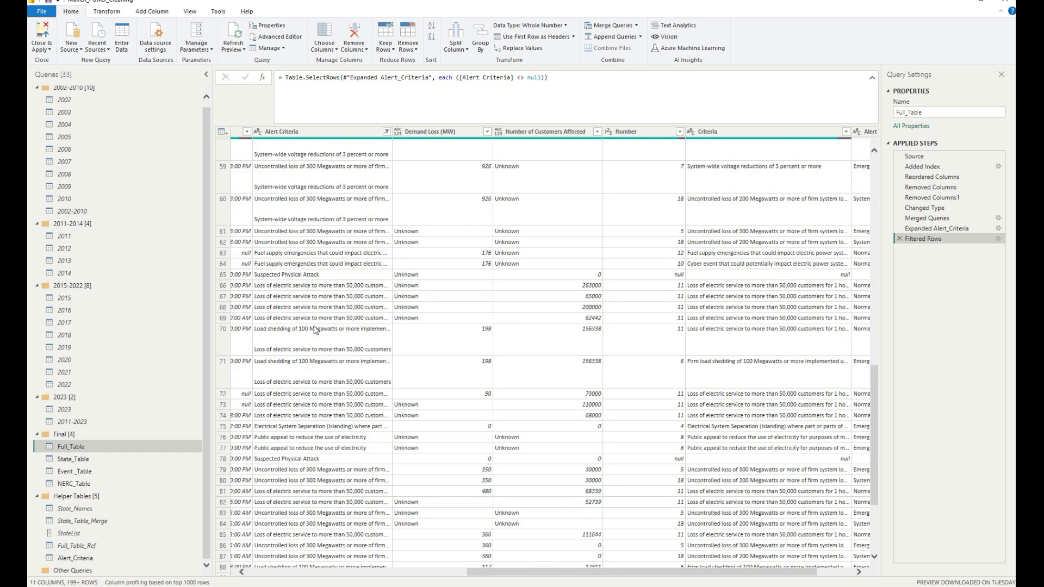
scroll(315, 330, down, 5)
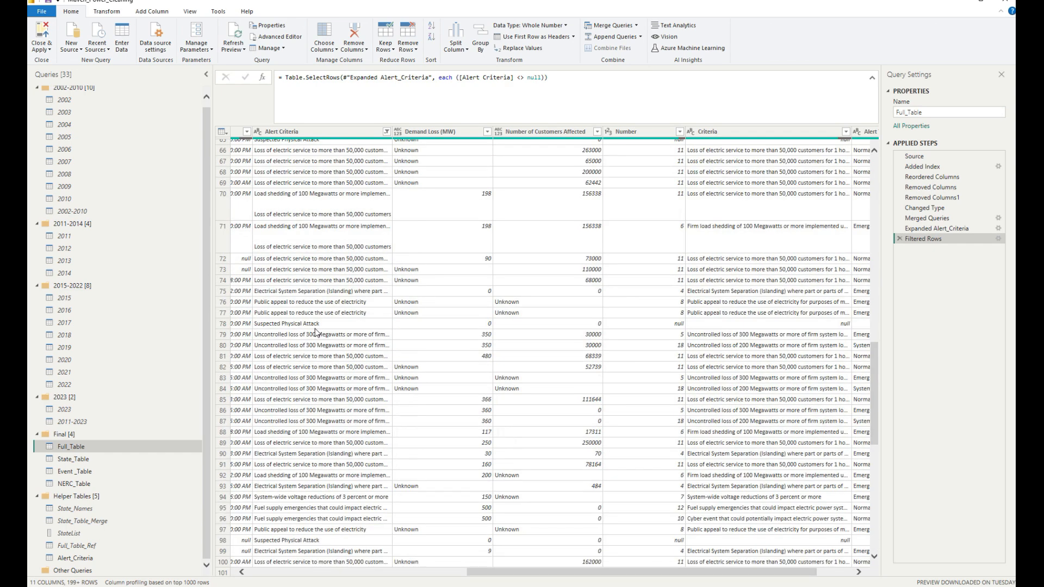
scroll(327, 337, down, 7)
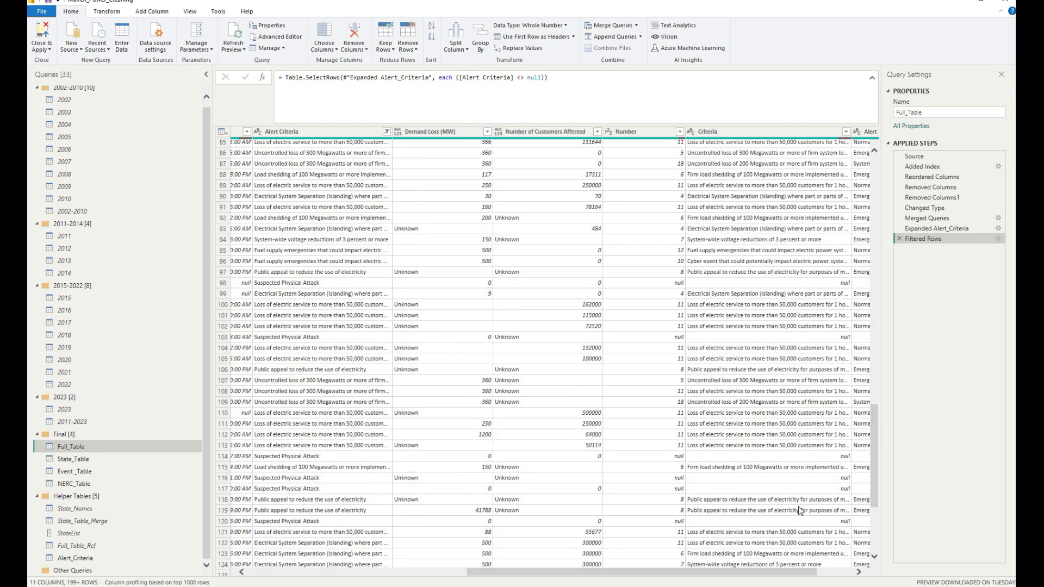
drag(719, 571, 778, 571)
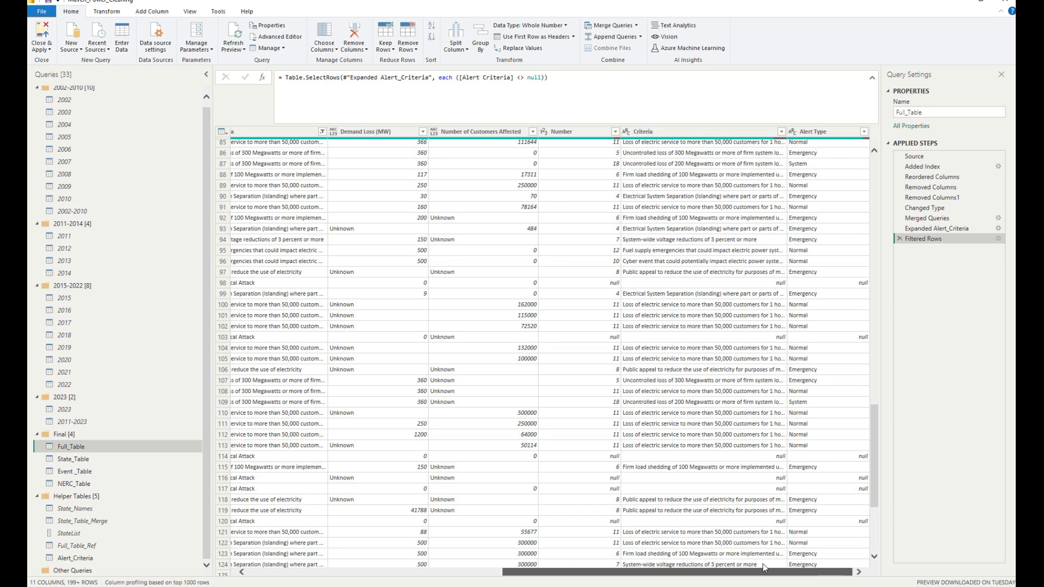
scroll(711, 564, left, 5)
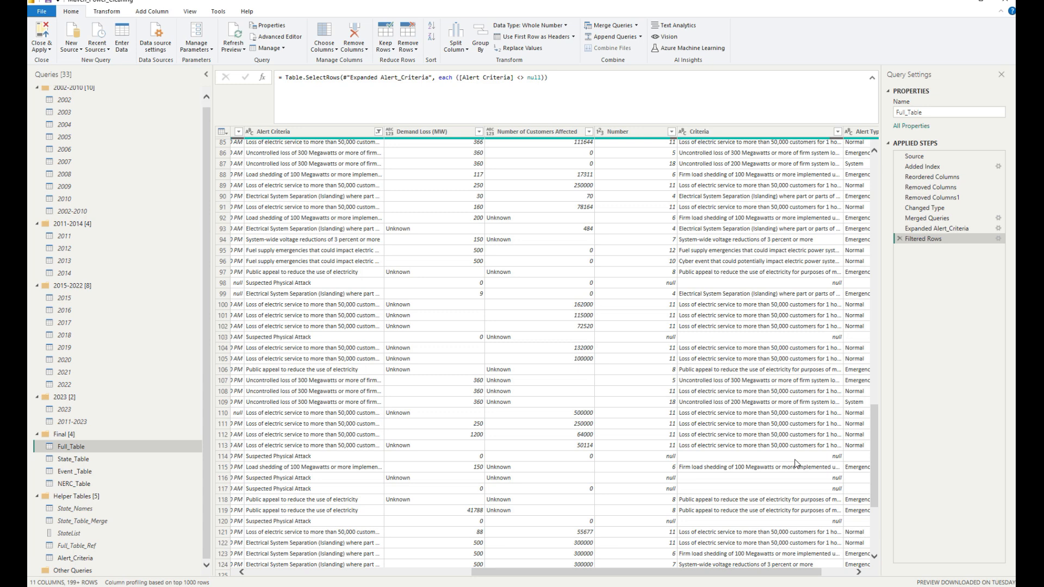
mouse_move(655, 584)
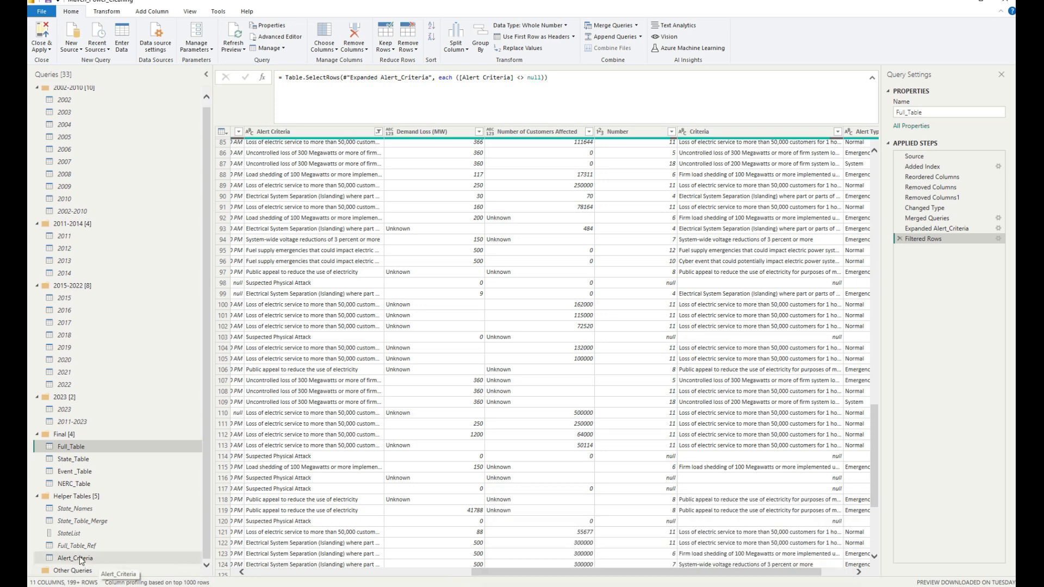
Step: Review the Alert_Criteria helper table and check the remaining Full_Table rows for unmatched or multiply matched alert criteria
click(75, 558)
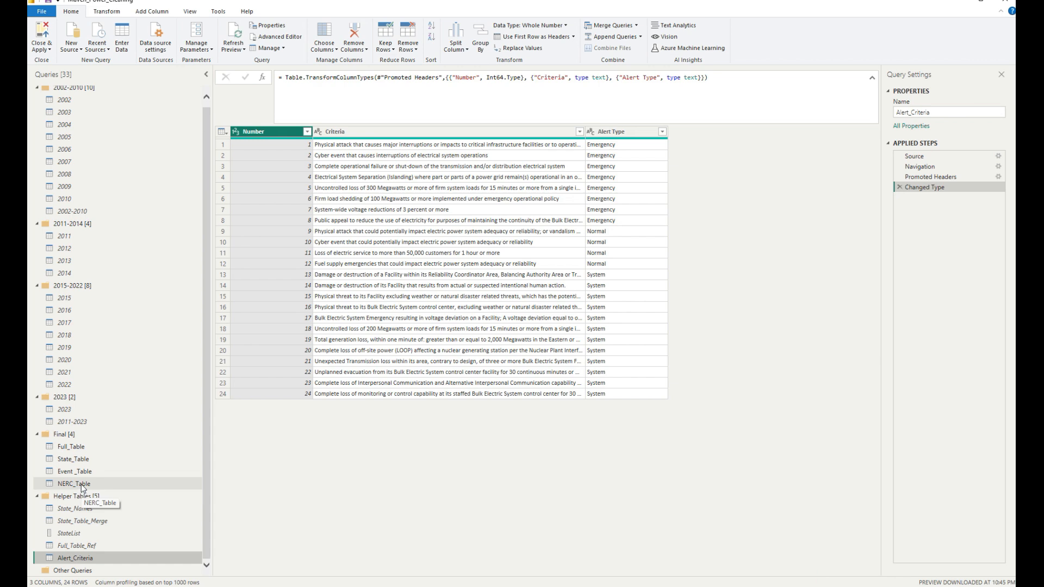
click(76, 446)
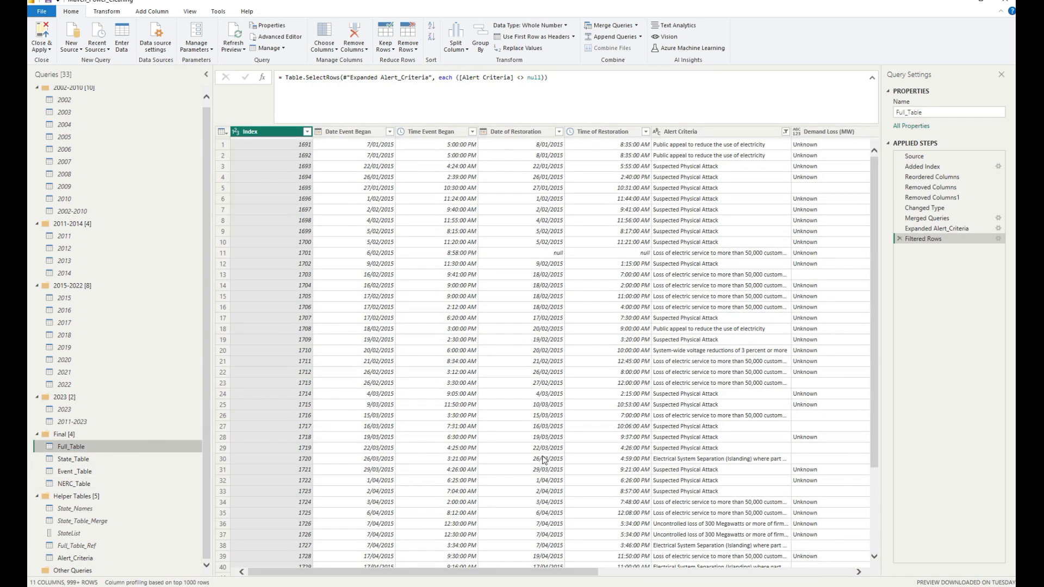
drag(587, 572, 841, 572)
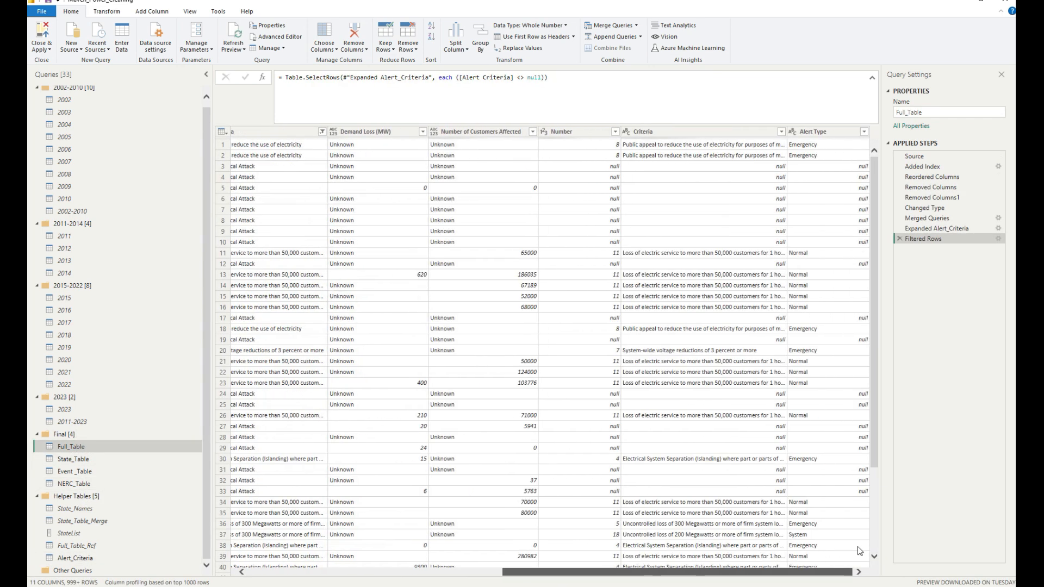
drag(880, 549, 807, 565)
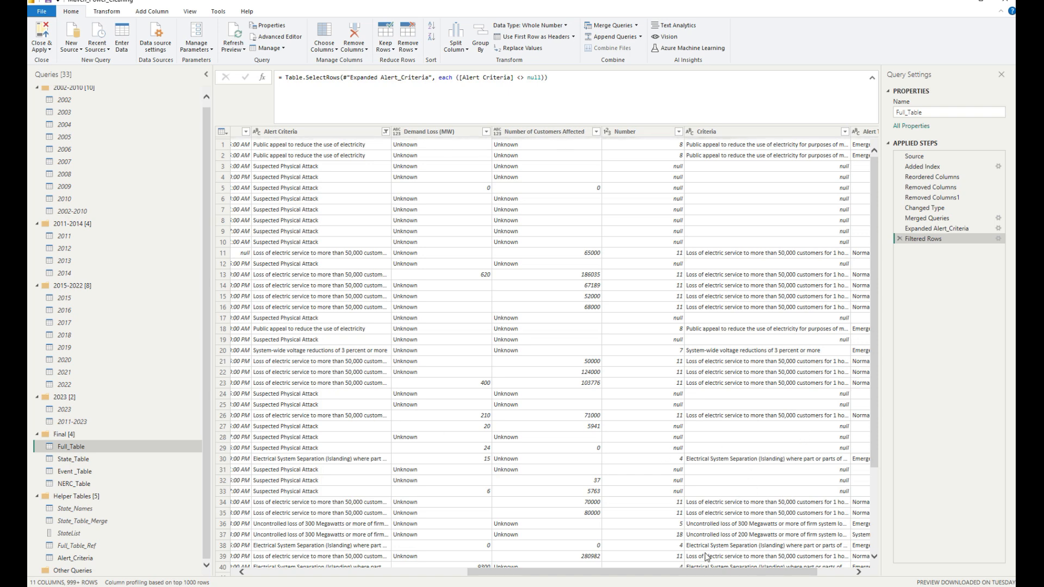
drag(675, 572, 709, 571)
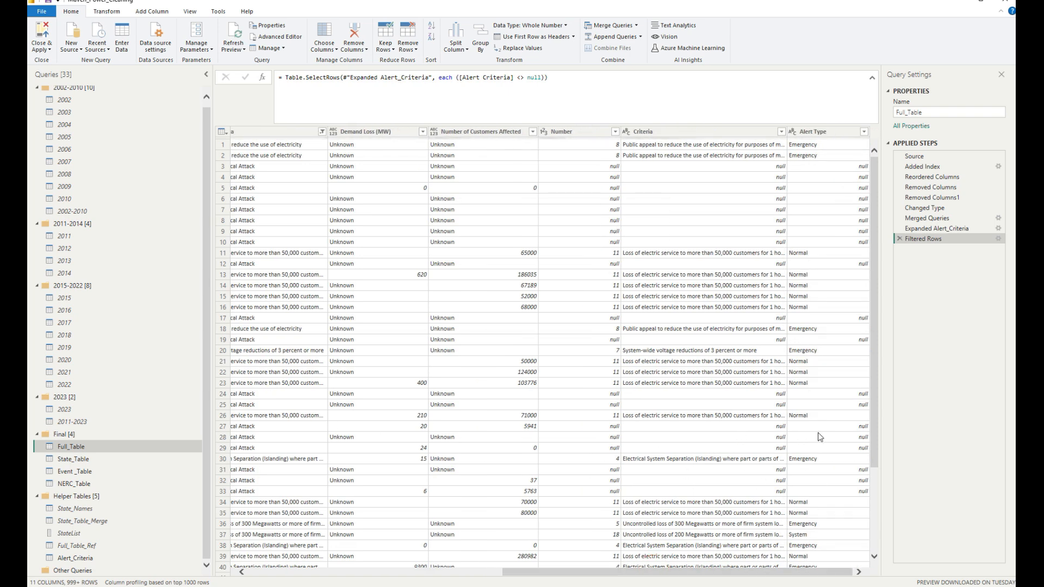
scroll(763, 405, down, 15)
scroll(763, 405, down, 18)
scroll(763, 405, down, 8)
scroll(731, 489, down, 10)
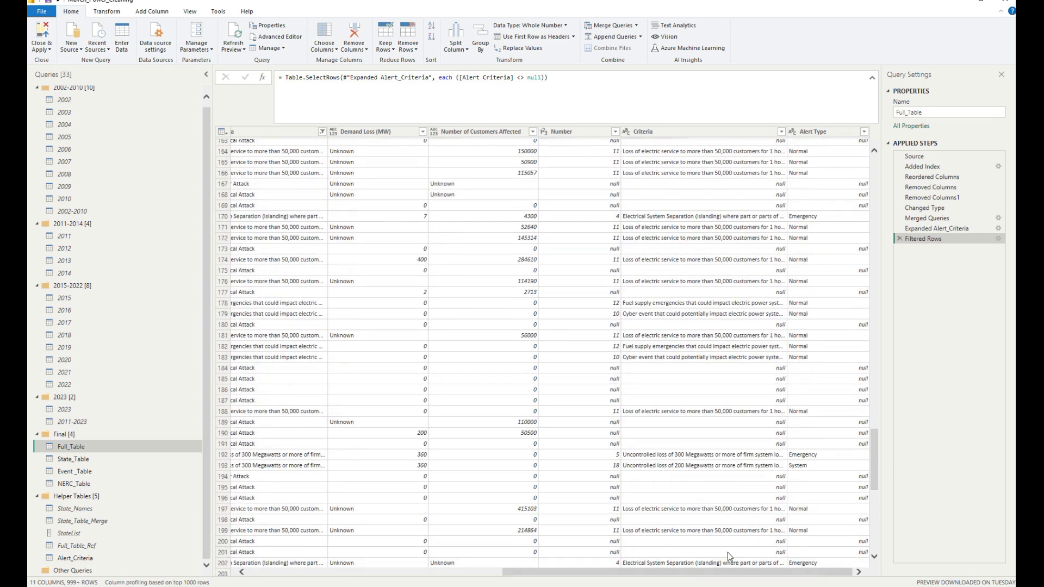
drag(728, 576, 692, 578)
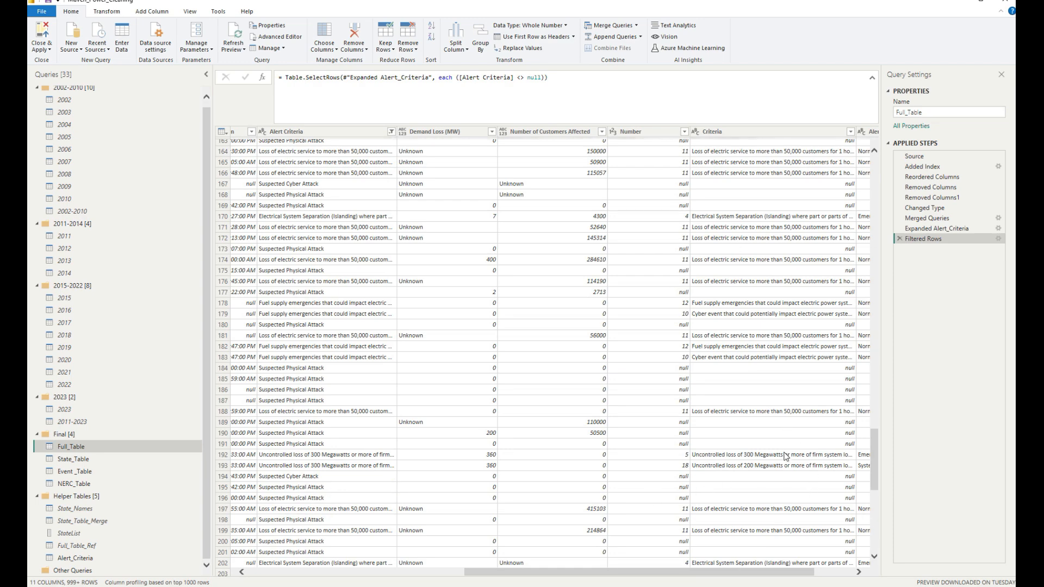
scroll(787, 458, down, 15)
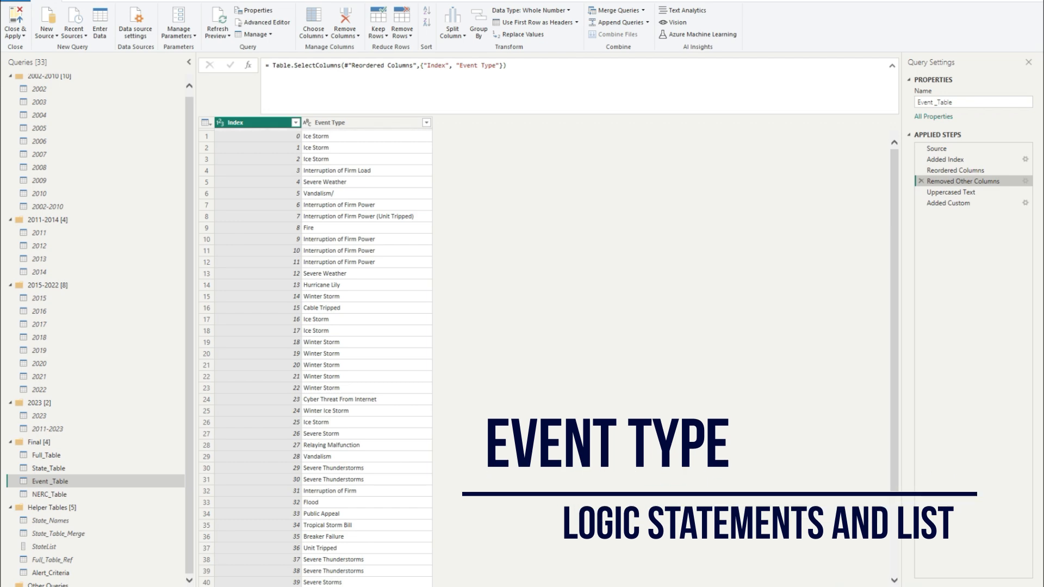
Step: Examine the variety of Event Type descriptions in Event_Table at the Removed Other Columns step
scroll(364, 261, down, 10)
scroll(366, 266, down, 6)
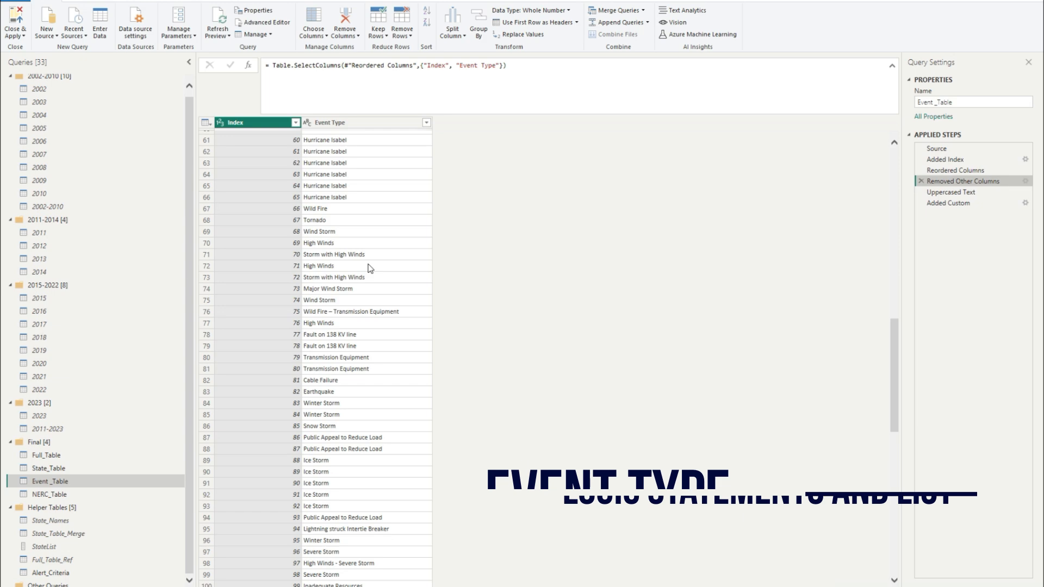
scroll(368, 267, down, 8)
scroll(370, 268, down, 10)
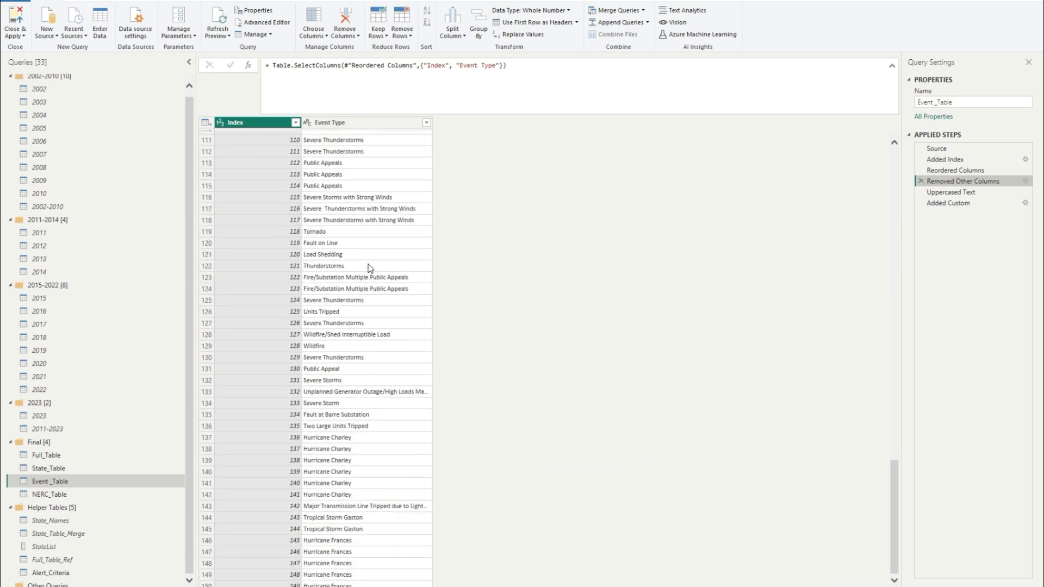
scroll(370, 268, down, 5)
scroll(372, 258, up, 20)
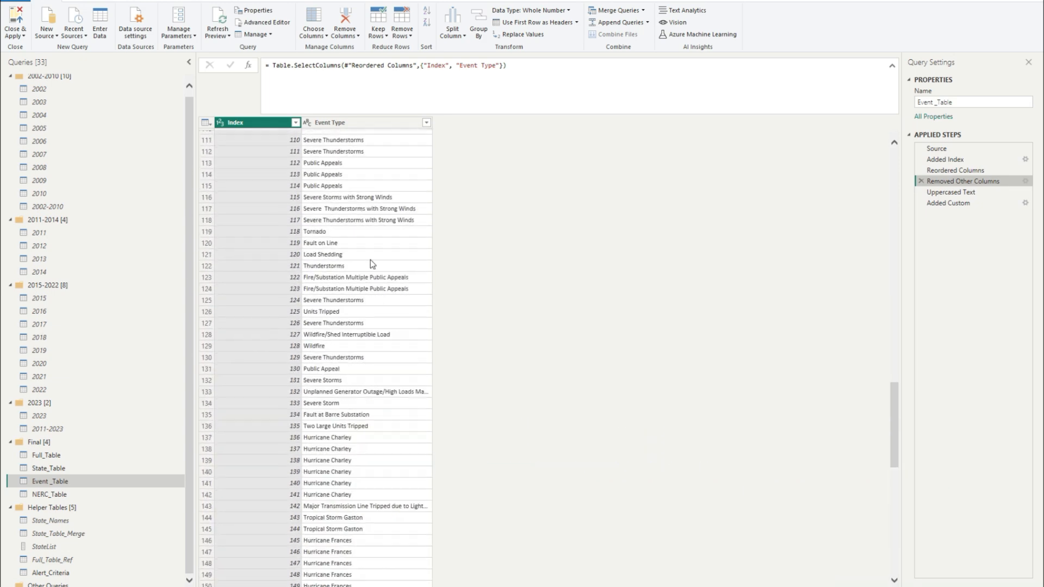
scroll(375, 249, up, 1)
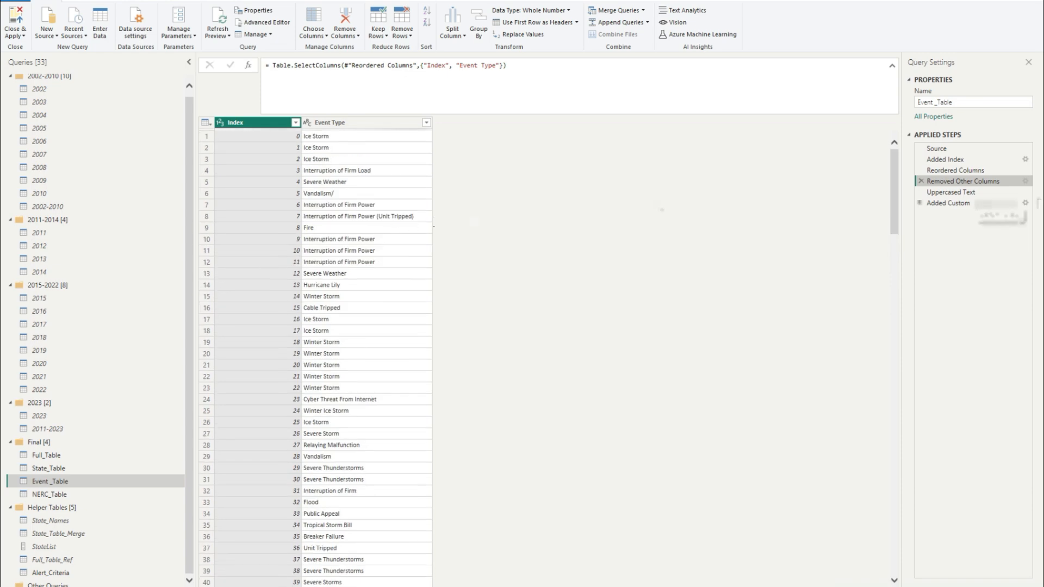
Step: Switch to the OE-417 form in Acrobat, maximize it and read the Cause options under Schedule 1 – Type of Emergency
drag(1043, 82, 604, 134)
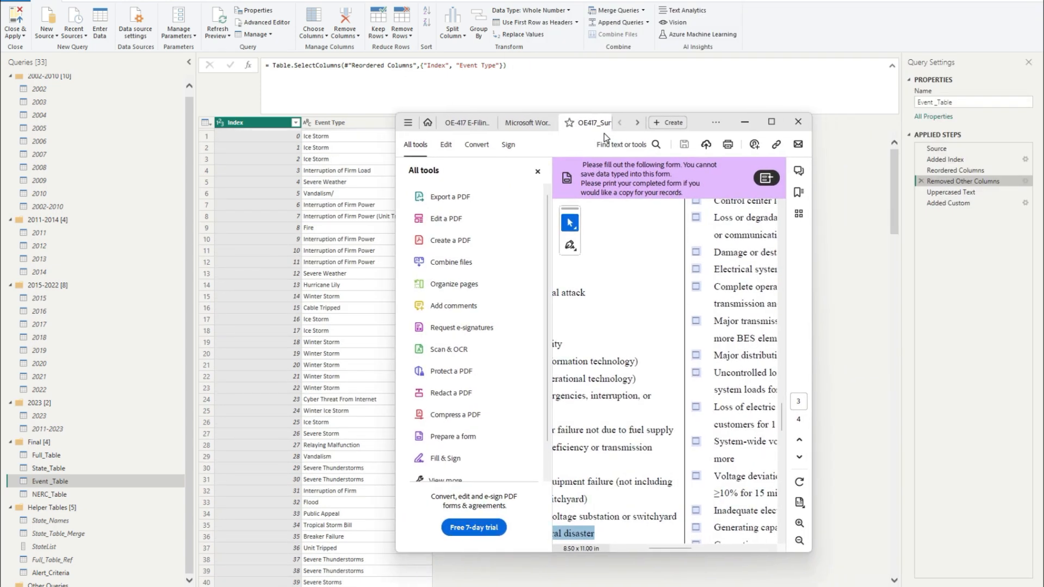
click(771, 121)
scroll(434, 279, up, 5)
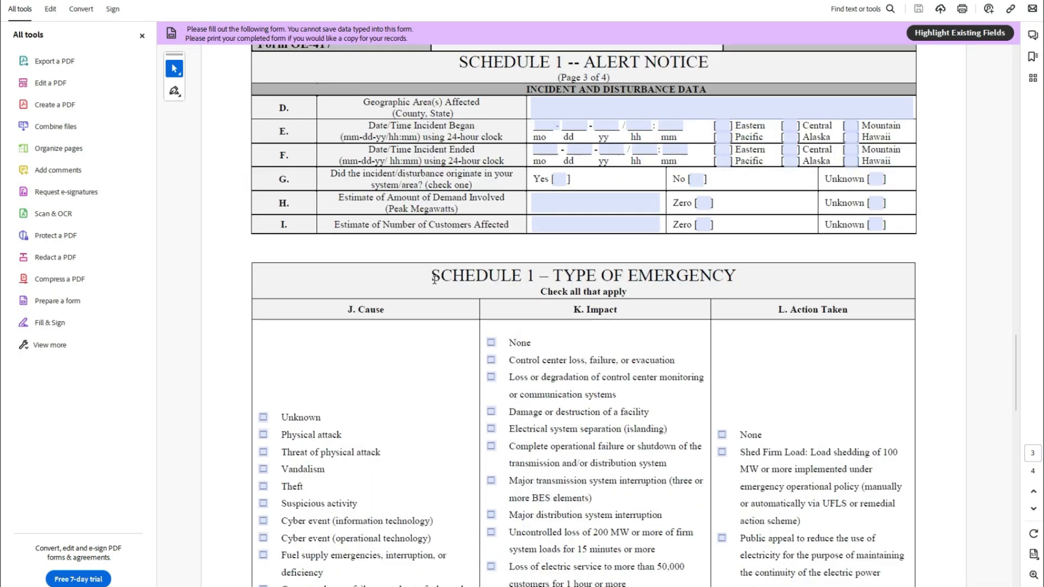
scroll(494, 272, down, 1)
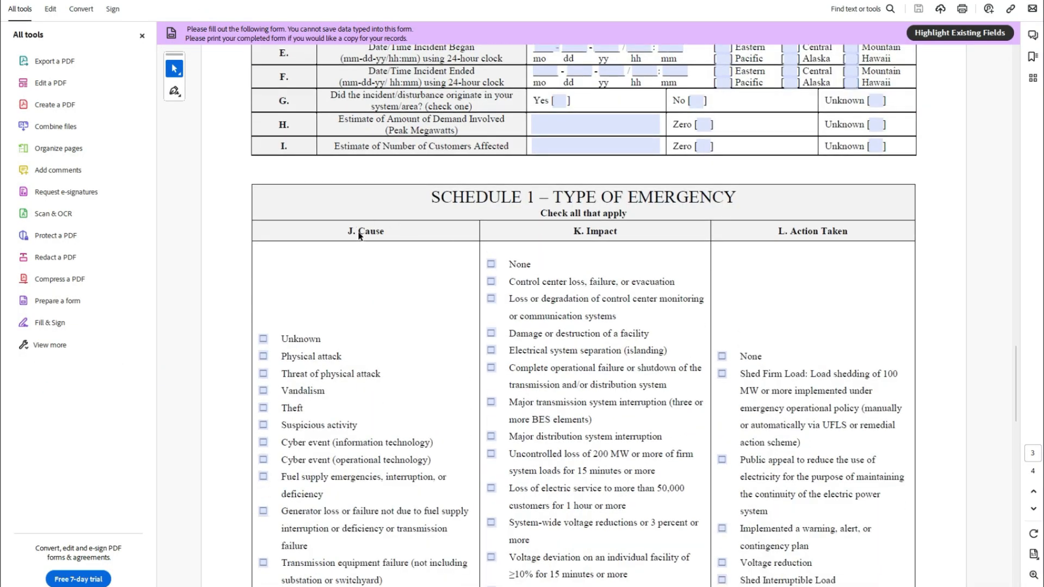
scroll(358, 235, down, 2)
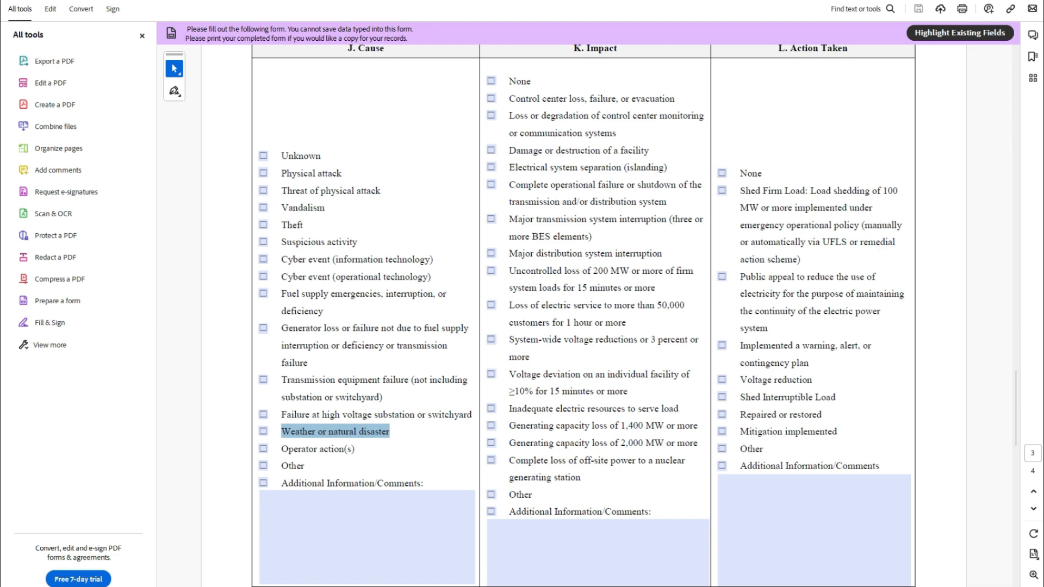
Step: Switch to the Excel workbook that maps event keywords to categories, maximize its window and leave cell editing
drag(1043, 53, 556, 103)
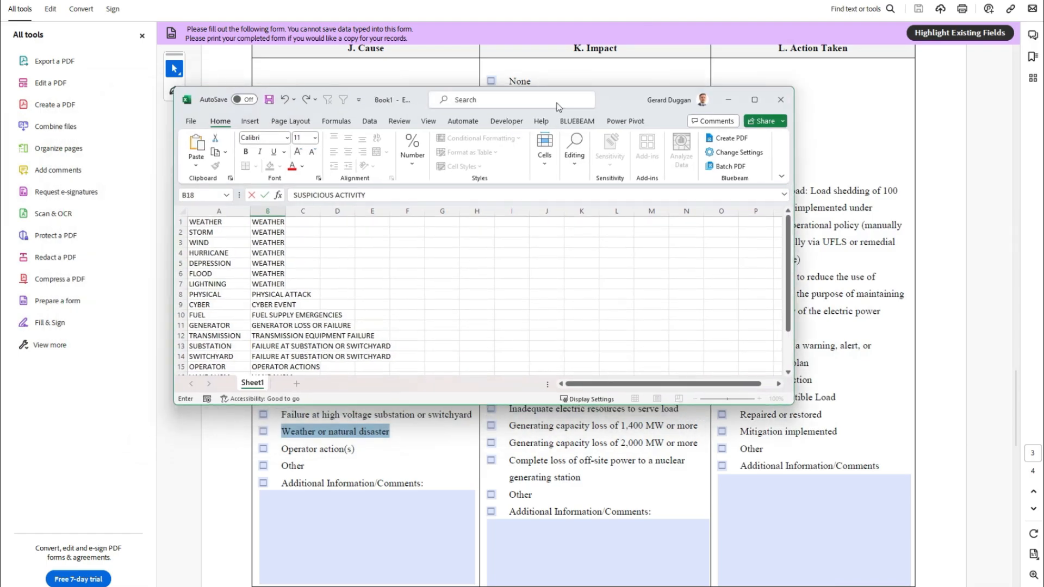
click(759, 103)
click(268, 308)
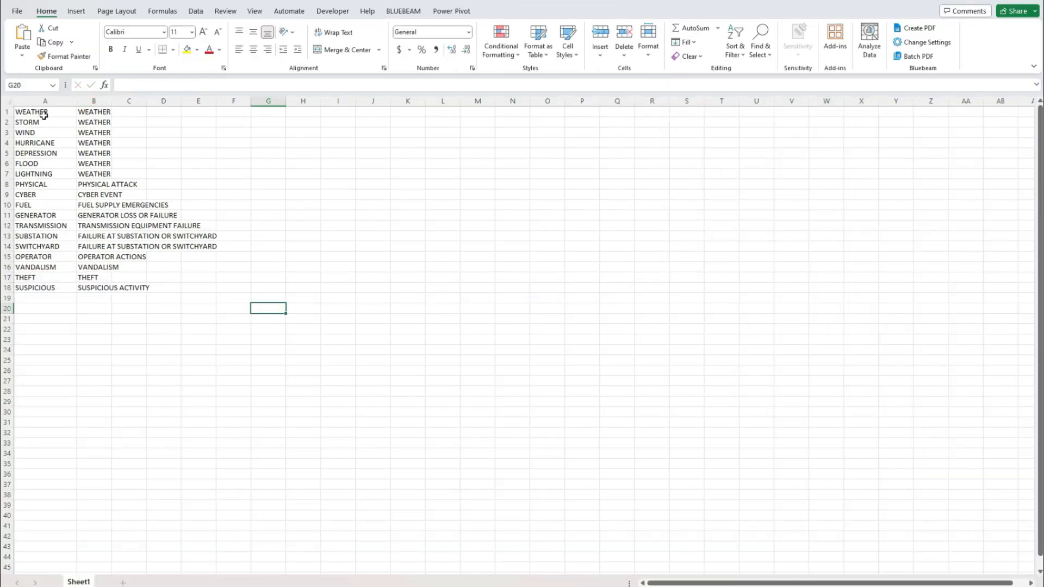
Step: Widen columns A and B of the keyword list and select the weather keywords in A1:A7
drag(77, 101, 76, 173)
click(70, 111)
drag(128, 102, 144, 102)
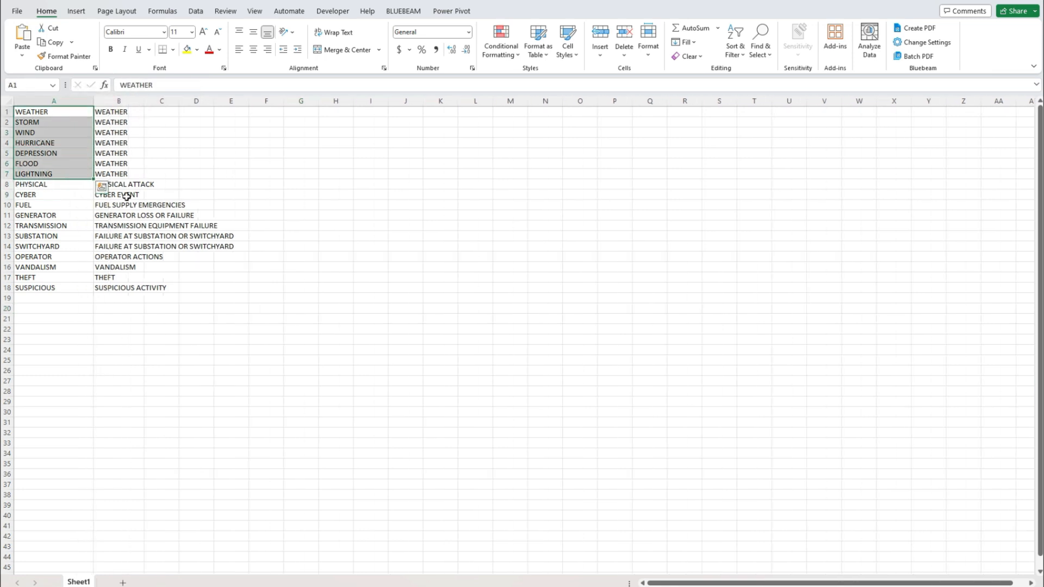
Step: Select the full keyword-to-category list in A1:B18 and switch back to the Power Query Editor
click(288, 176)
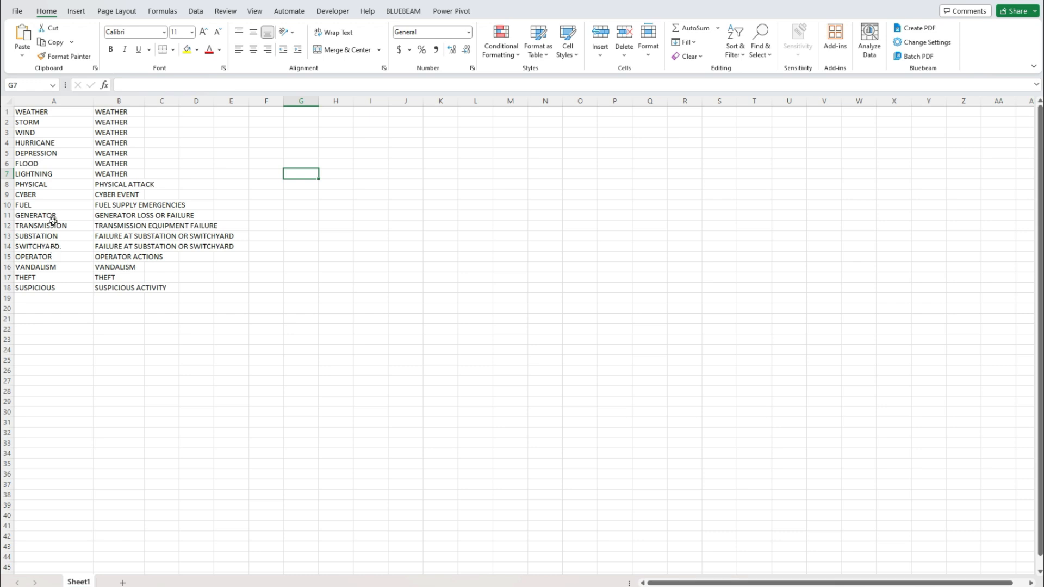
drag(61, 109, 118, 287)
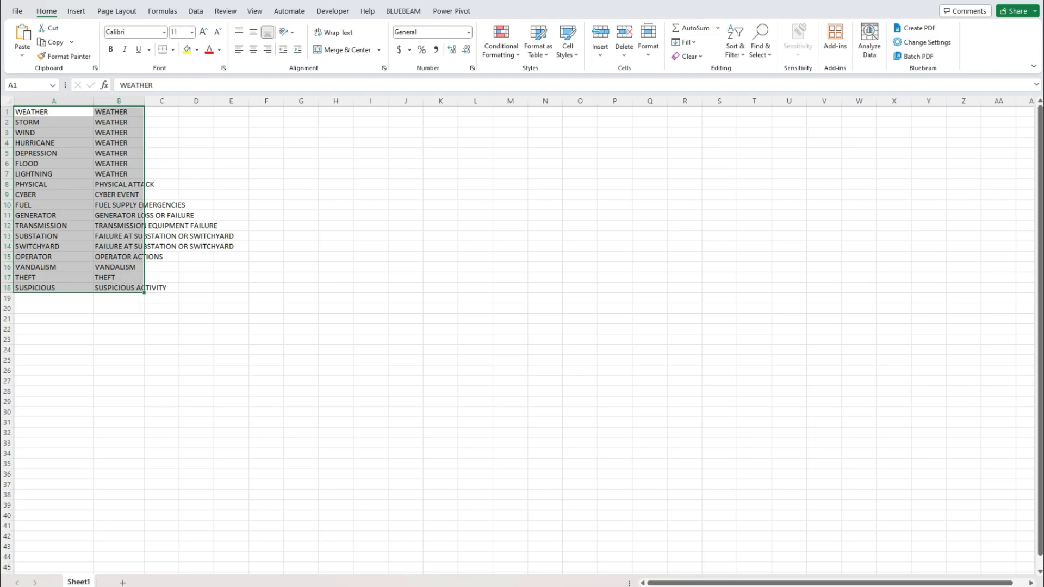
click(977, 1)
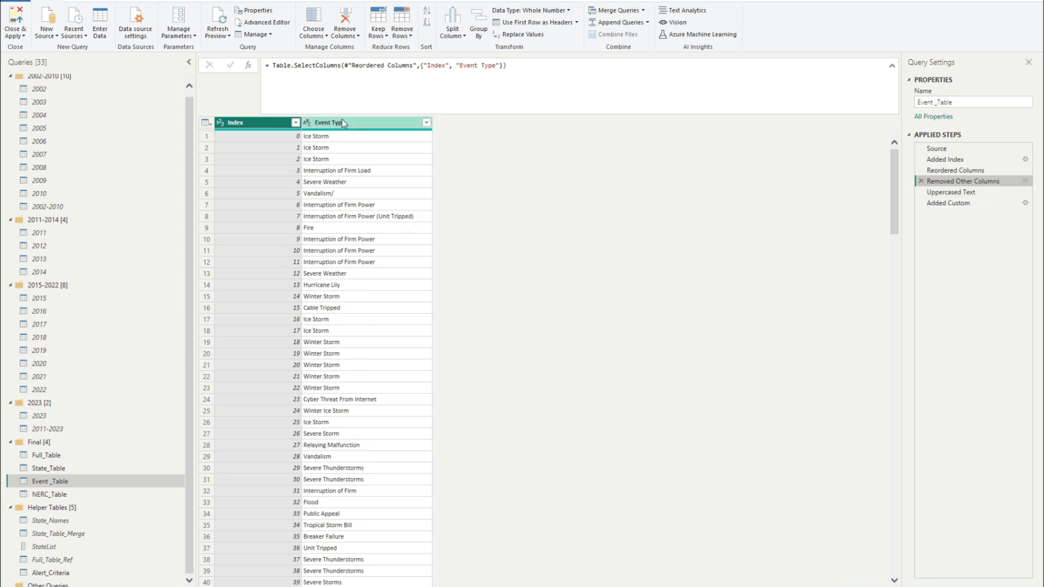
Step: Display Event_Table at the Uppercased Text step and view the available text Format options without applying any
click(951, 194)
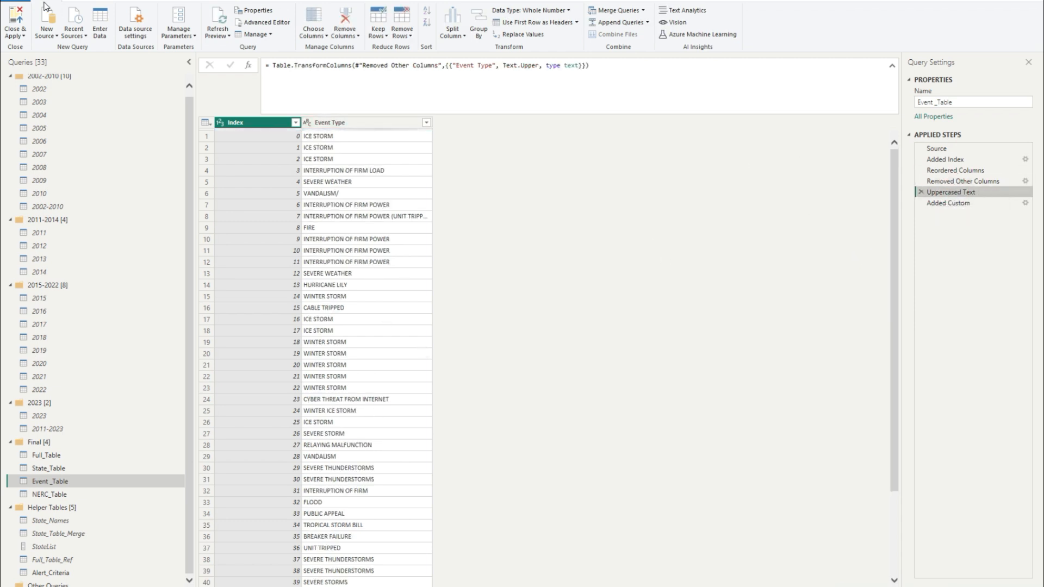
click(77, 4)
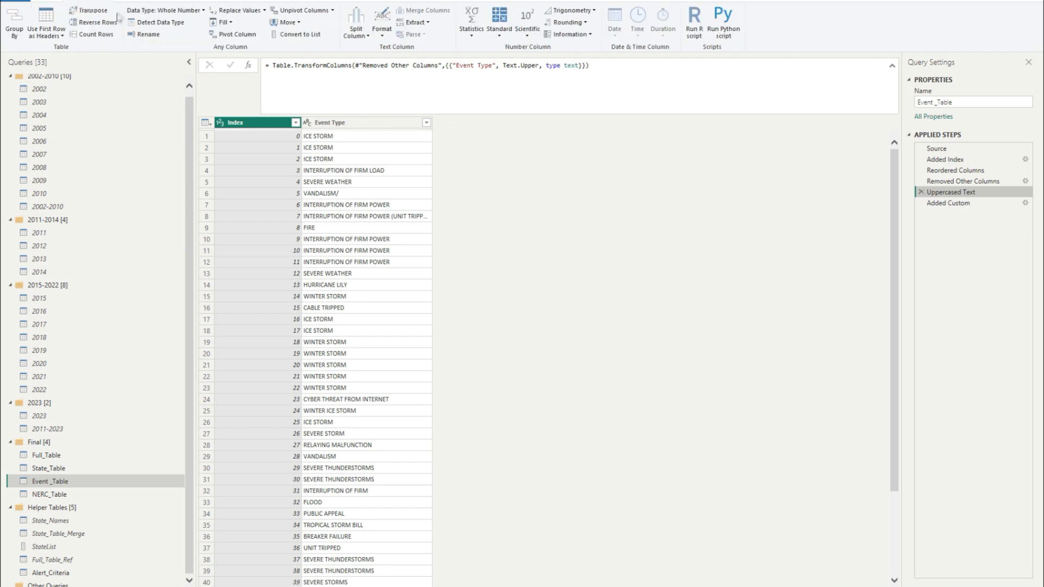
click(382, 30)
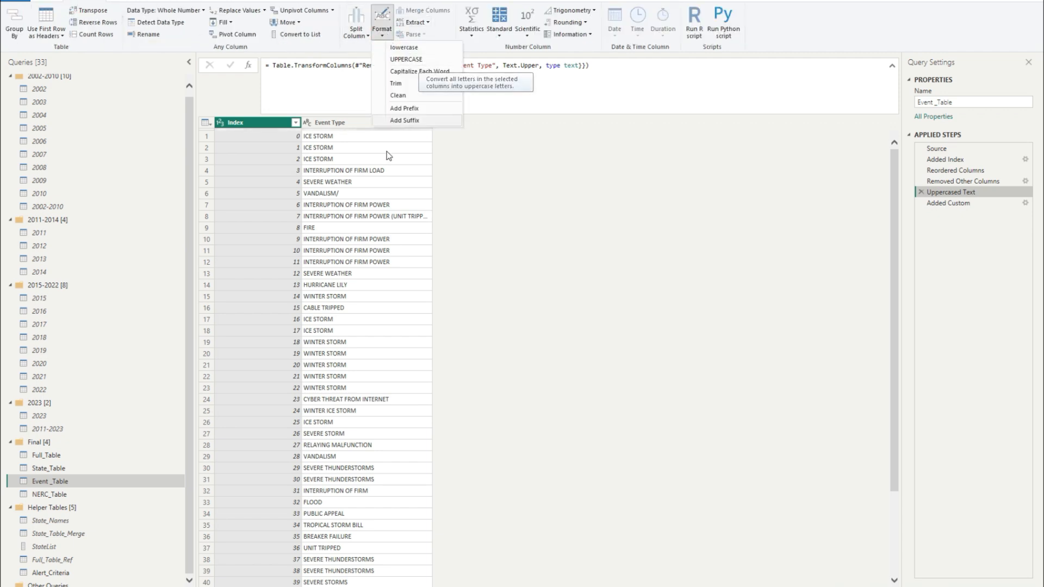
click(407, 203)
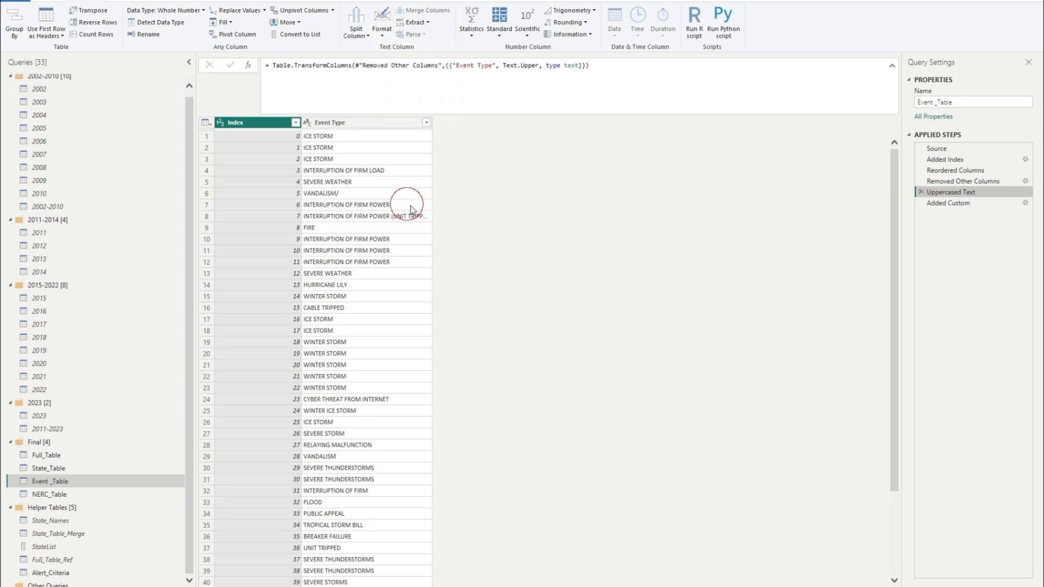
Step: Open the Added Custom step's Event Category formula and examine its List.Transform call, weather keyword list and substring function
click(941, 204)
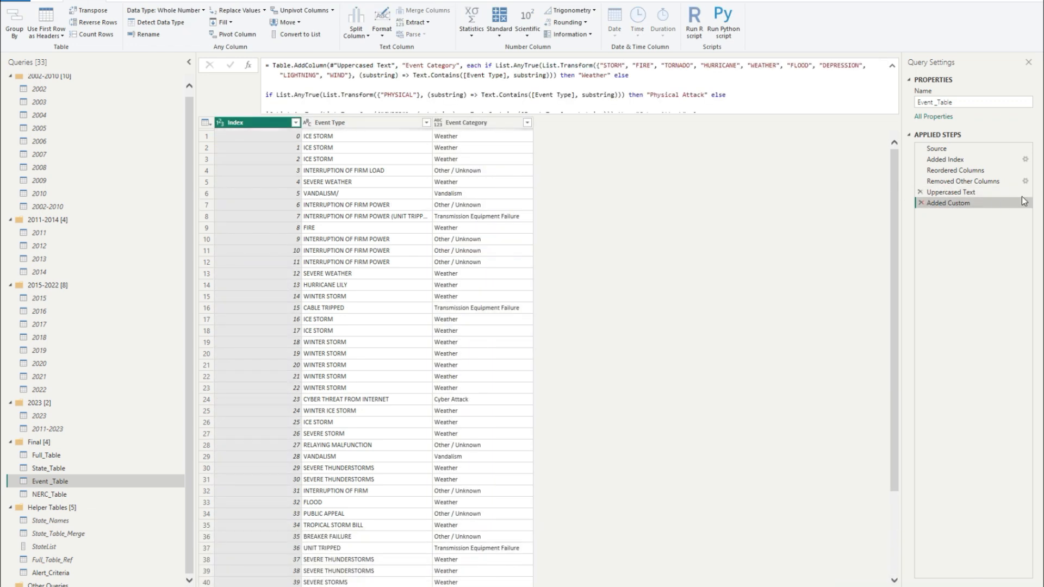
click(1025, 204)
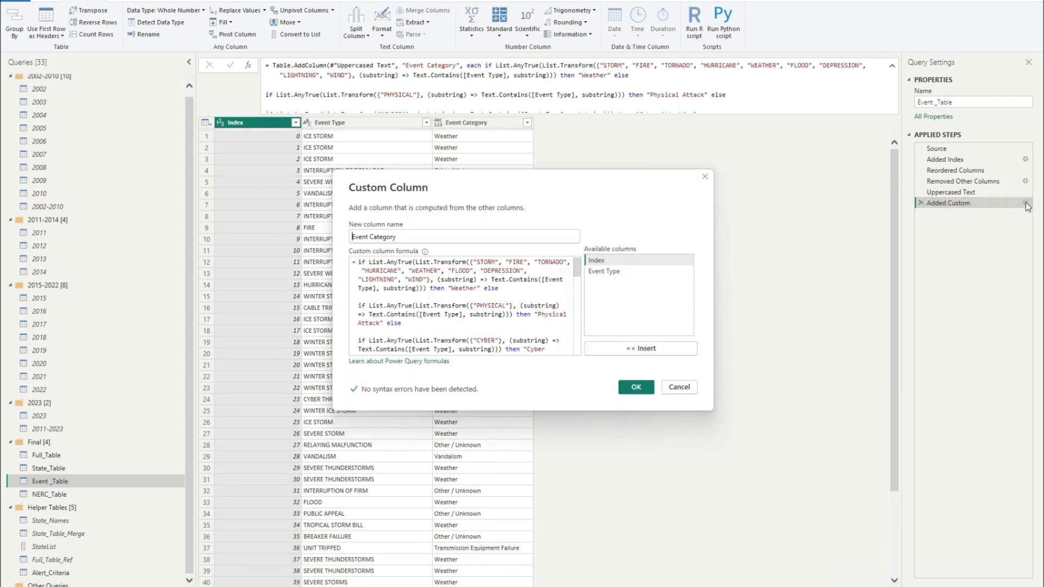
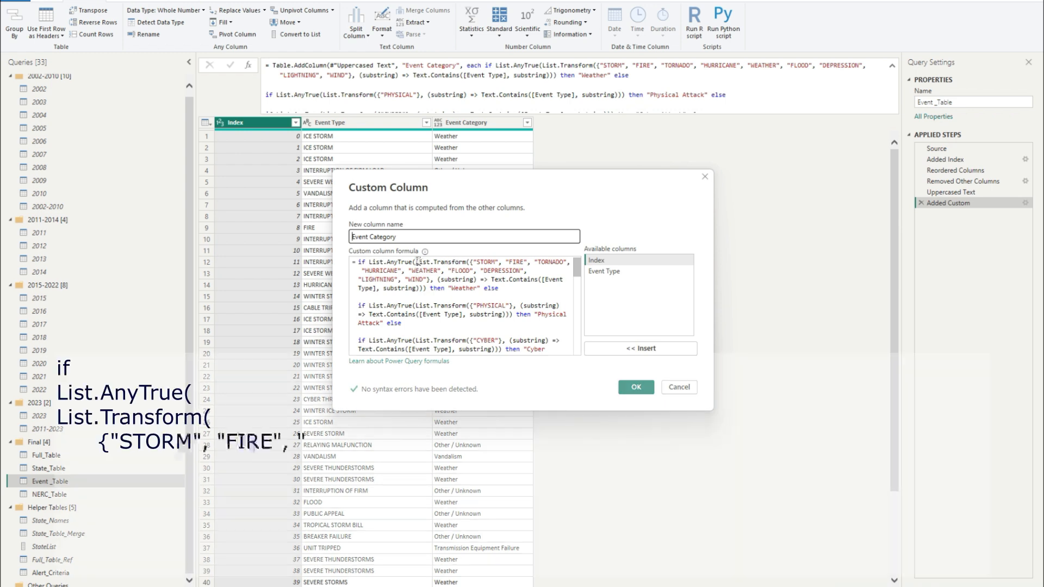
drag(416, 262, 466, 262)
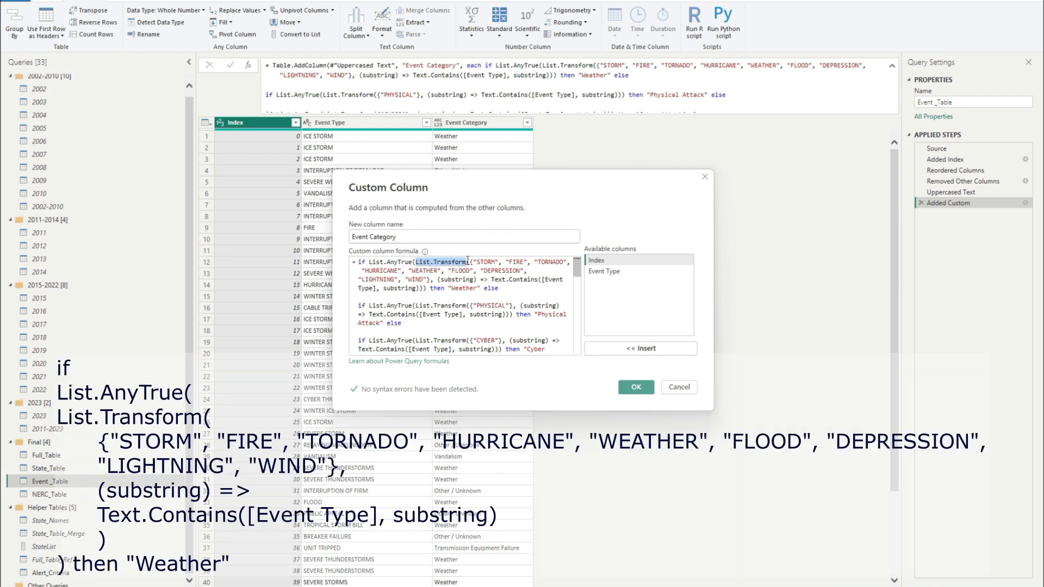
drag(428, 280, 476, 261)
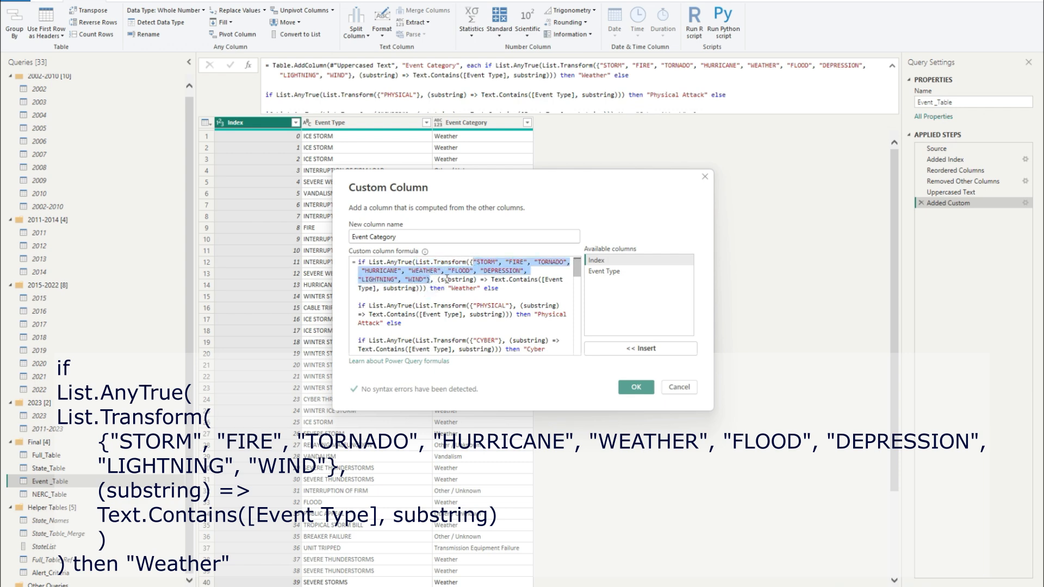
drag(481, 279, 485, 279)
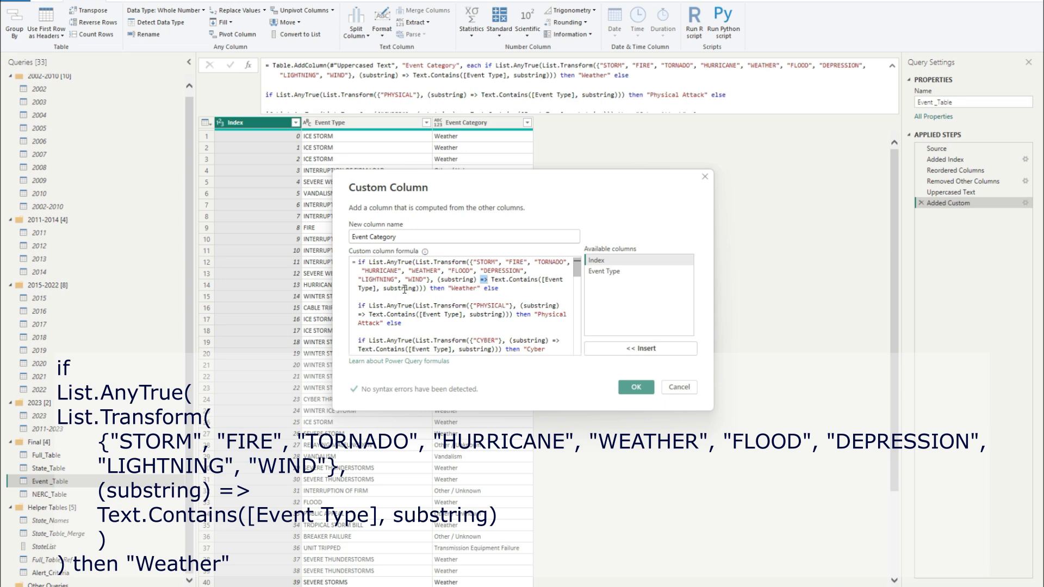
drag(430, 278, 476, 263)
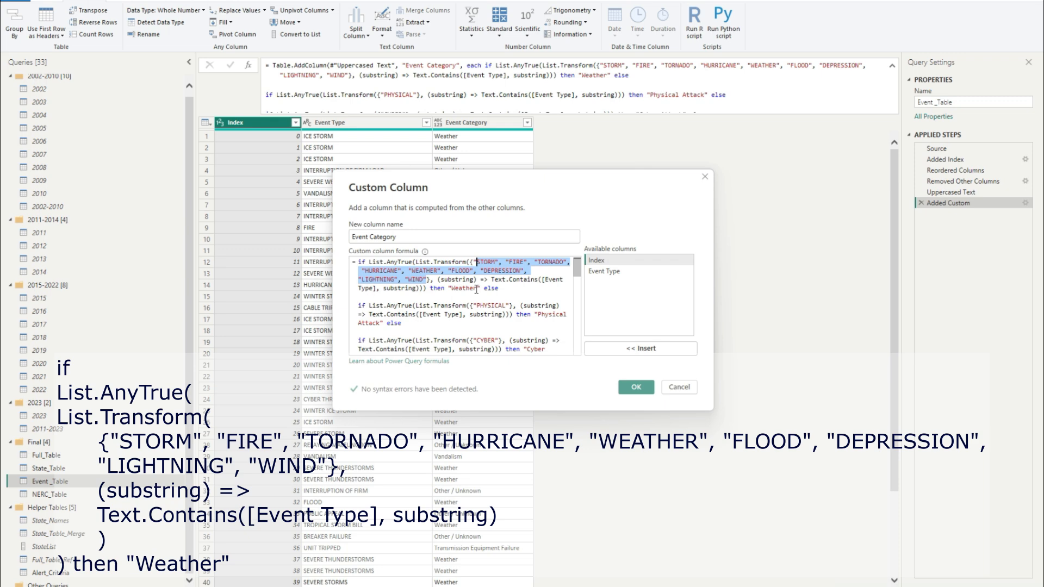
Step: Examine the List.AnyTrue test with its "Weather" result and the conditions after it, and leave the Custom Column formula unedited
drag(369, 261, 412, 262)
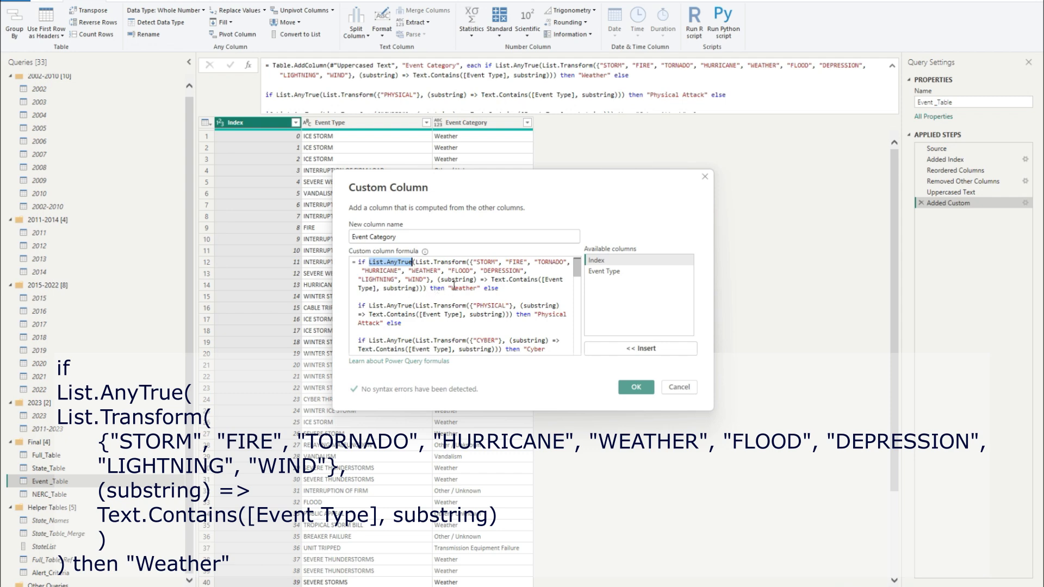
drag(427, 288, 415, 262)
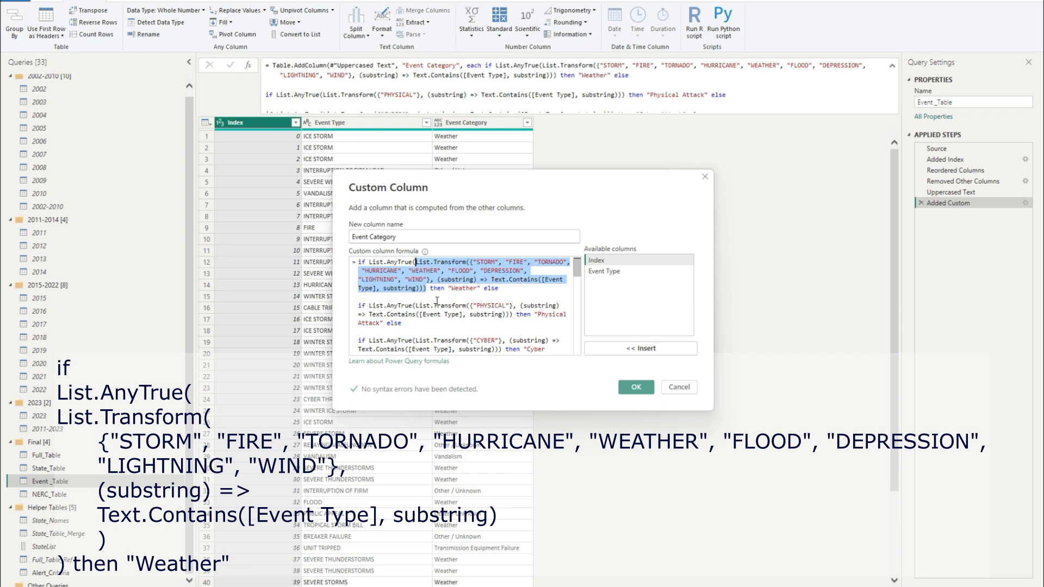
drag(358, 263, 409, 263)
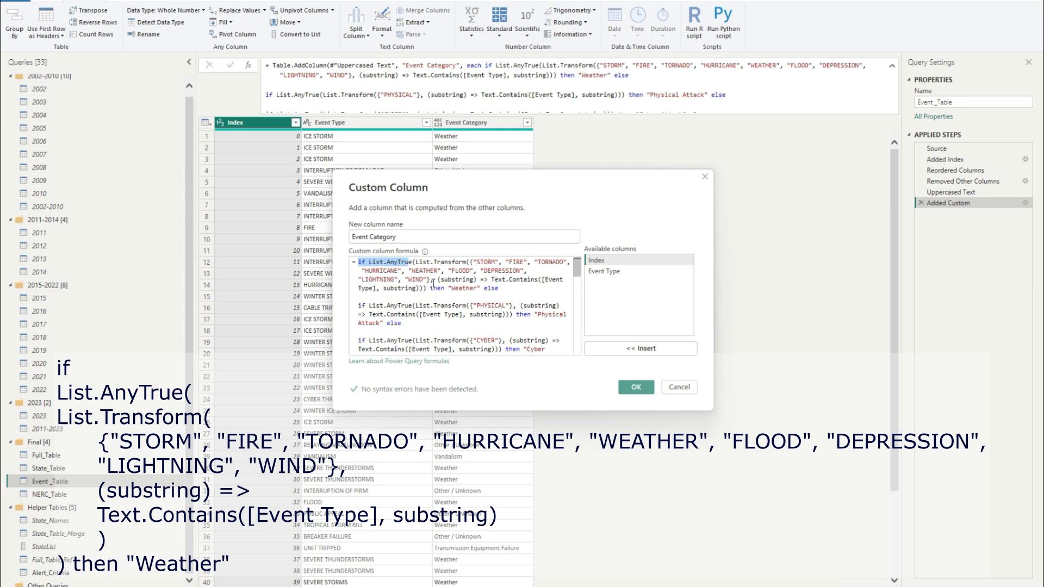
drag(447, 288, 484, 288)
click(430, 313)
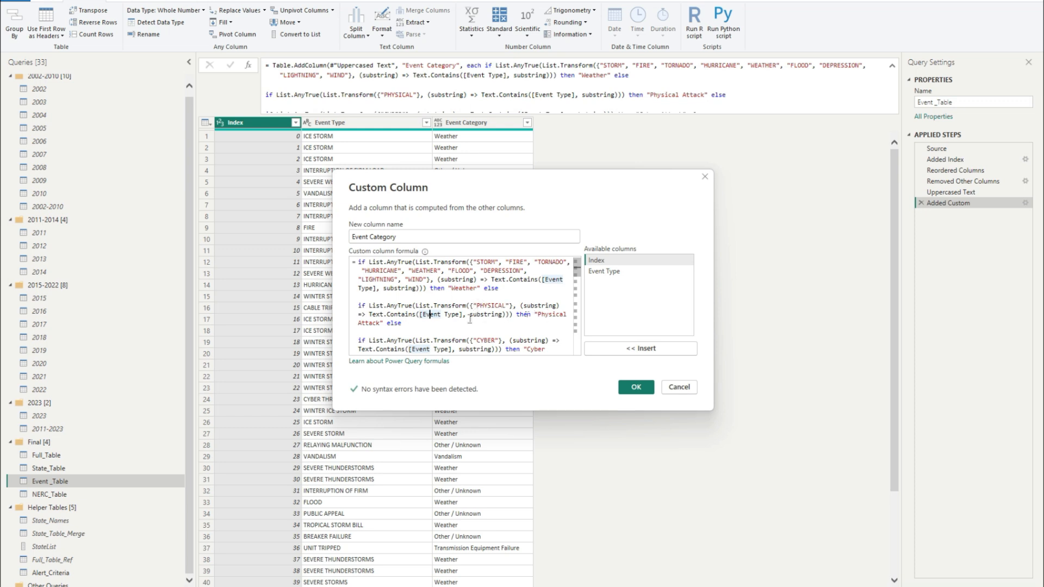
scroll(487, 320, down, 2)
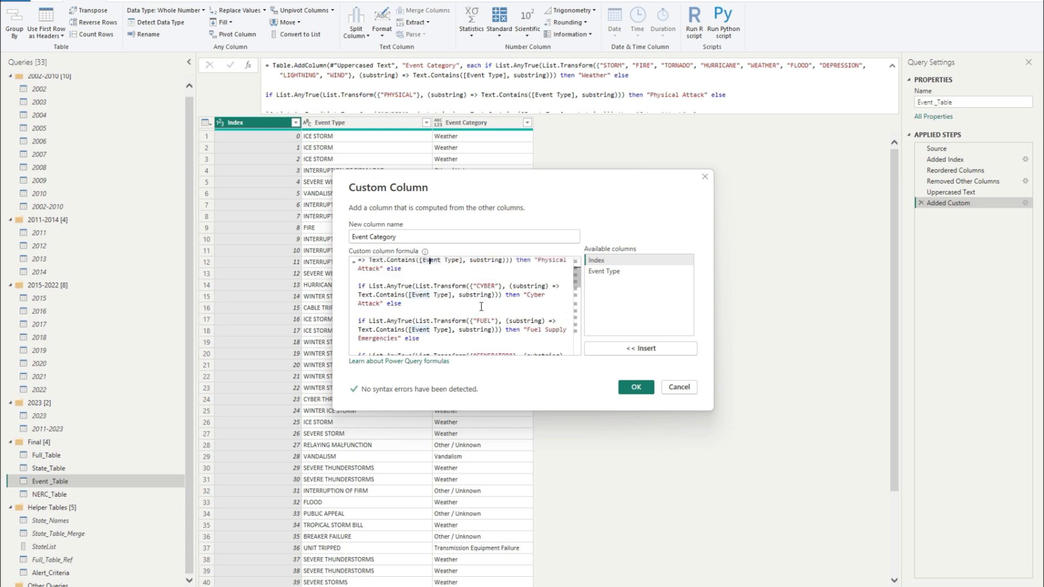
click(679, 386)
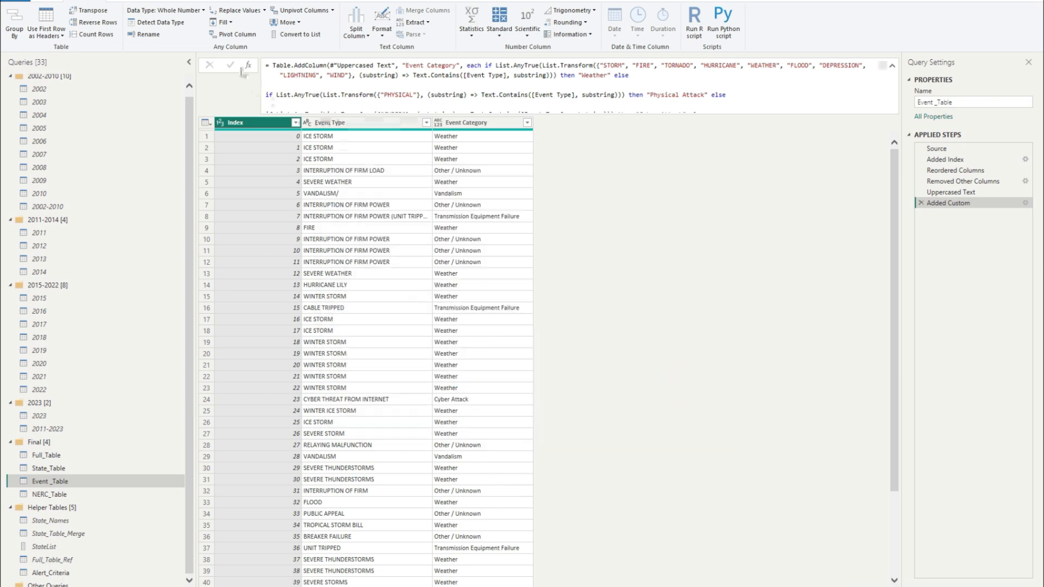
Step: Open Event_Table's code in the Advanced Editor and check its categories against the Cause options in OE417_Survey_Form.pdf in Acrobat
click(52, 1)
click(264, 22)
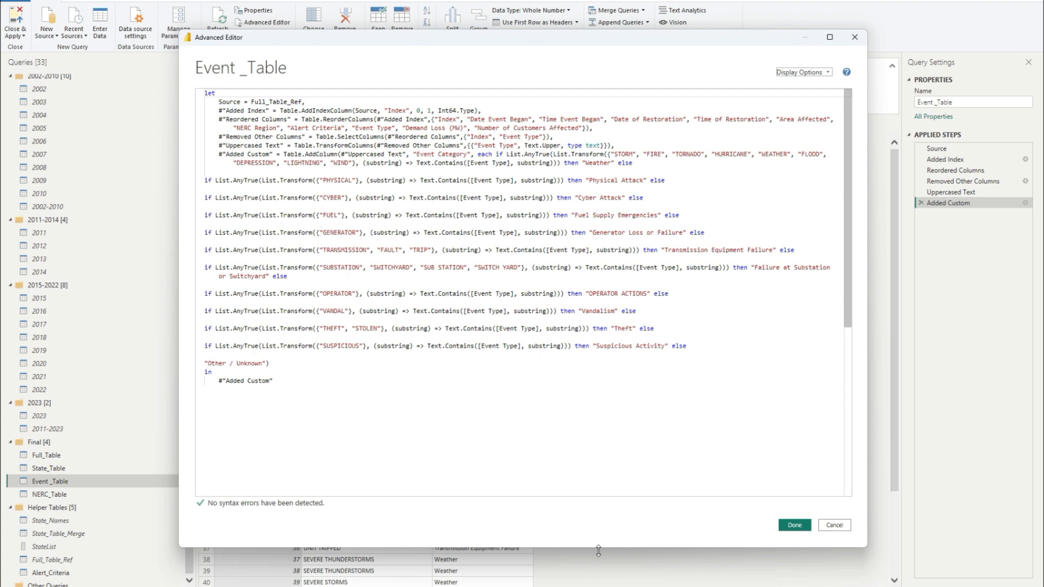
click(668, 586)
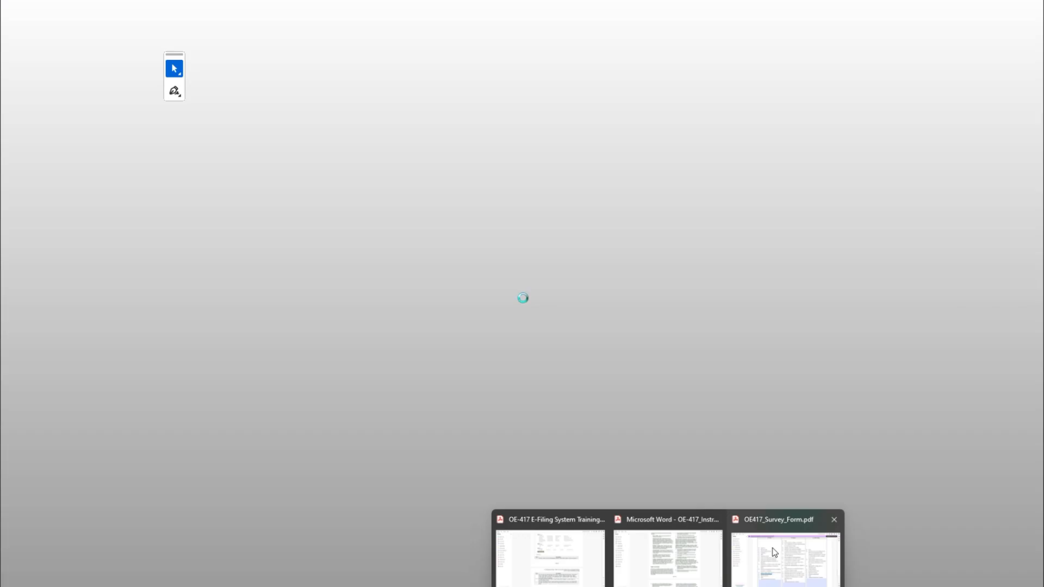
click(734, 555)
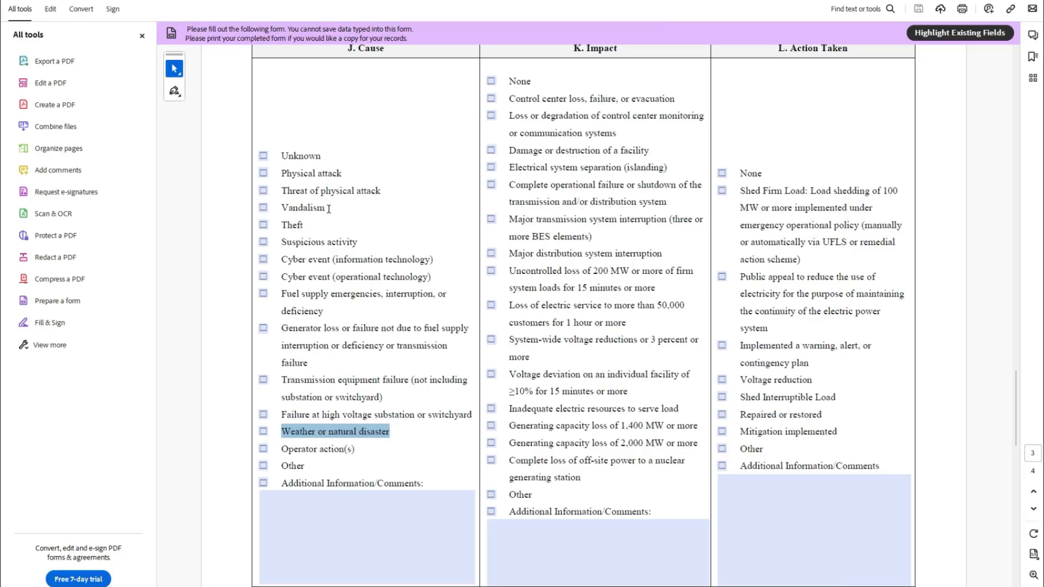
click(965, 1)
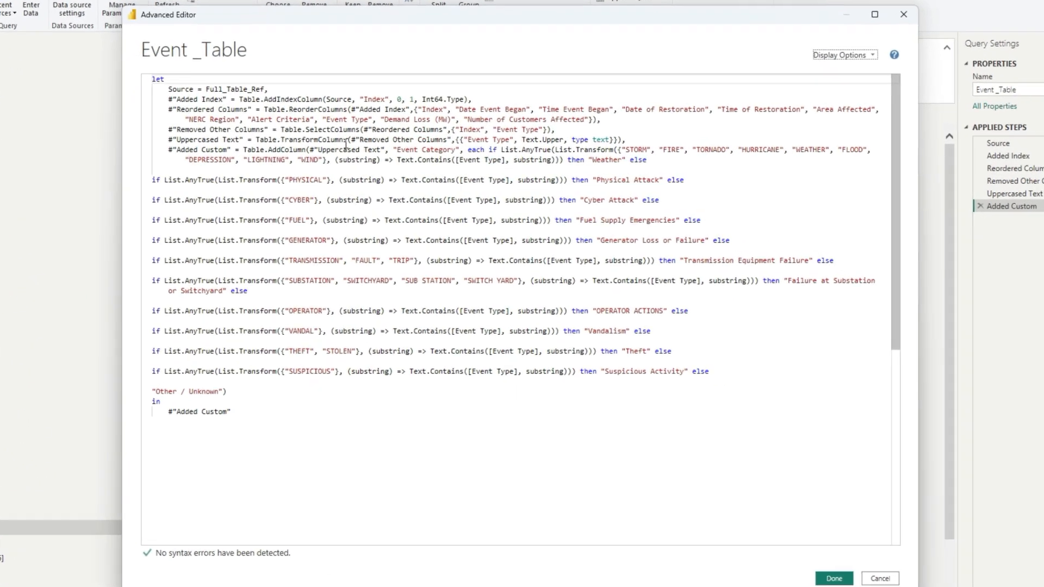
Step: Examine the weather and physical attack conditions in the Event_Table code and close the Advanced Editor without saving changes
click(628, 159)
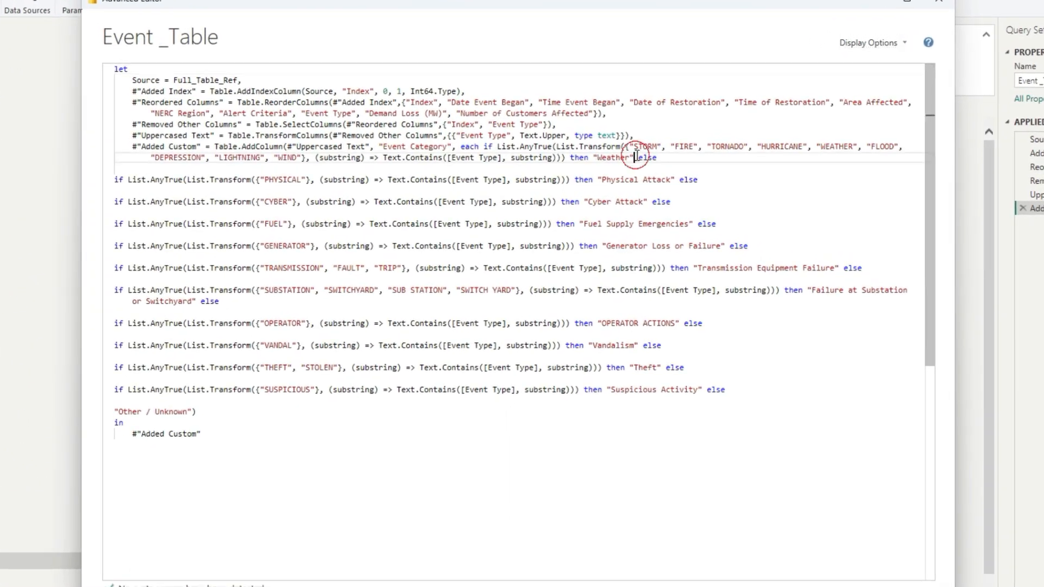
click(228, 180)
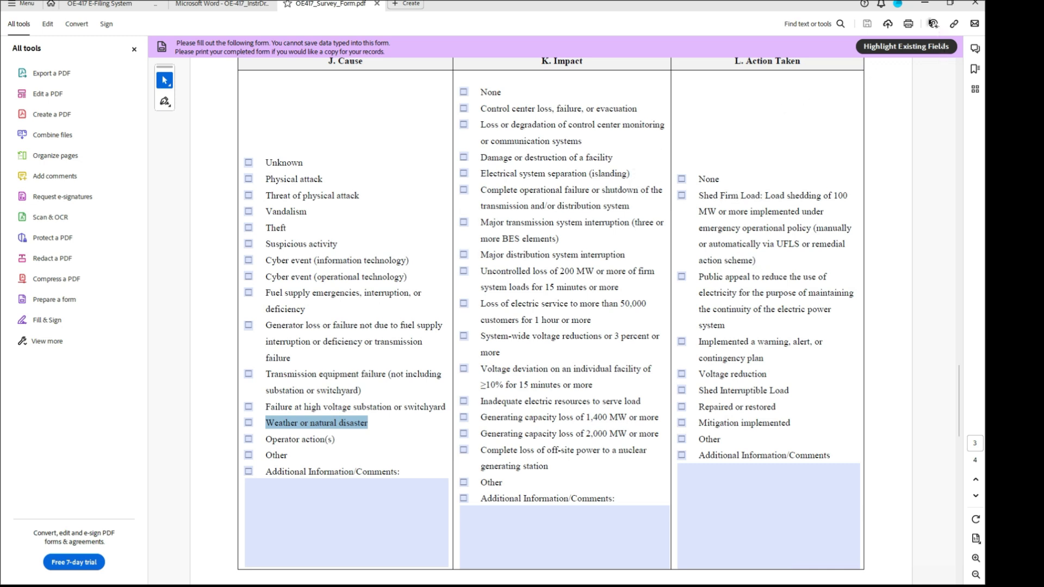
click(924, 3)
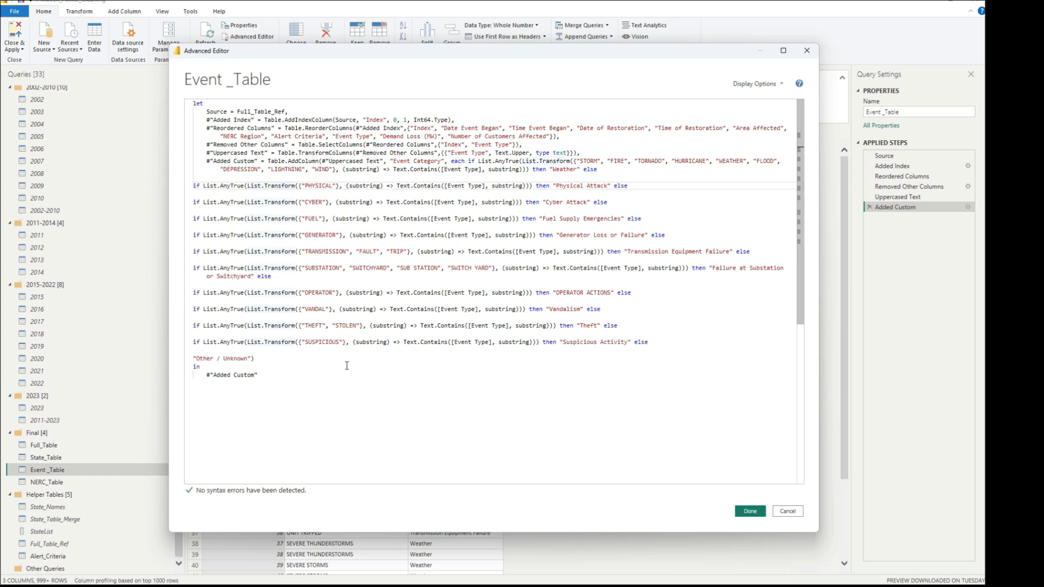
click(787, 512)
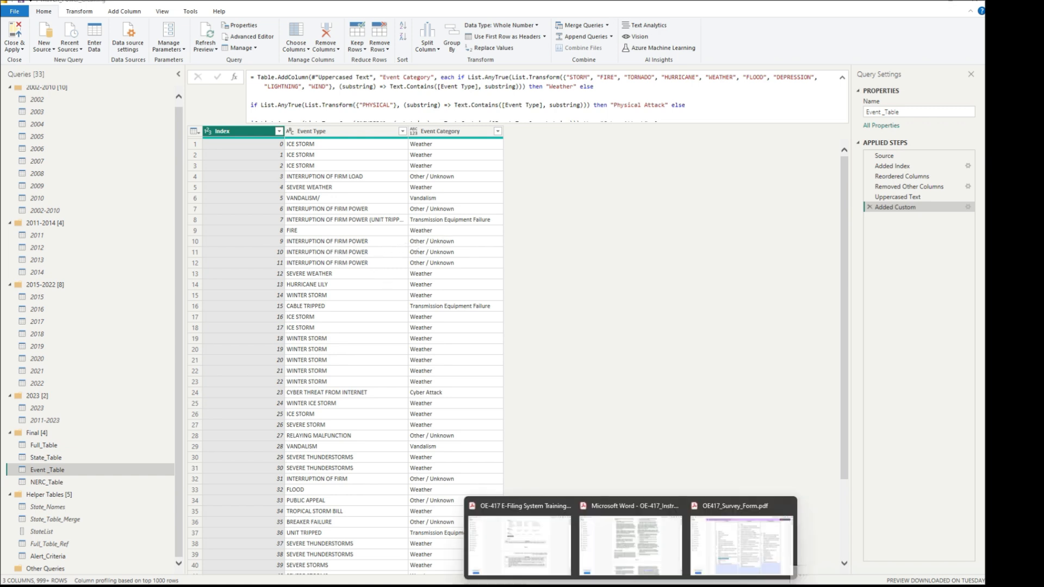
Step: Switch to OE417_Survey_Form.pdf in Acrobat, reread the Cause options and return to the Power Query Editor
click(736, 549)
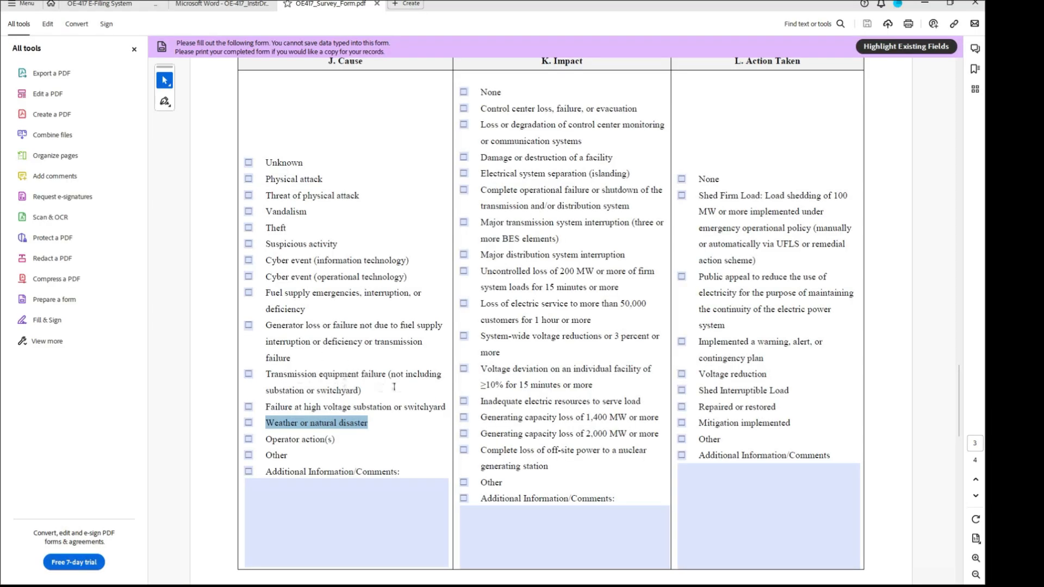
click(926, 4)
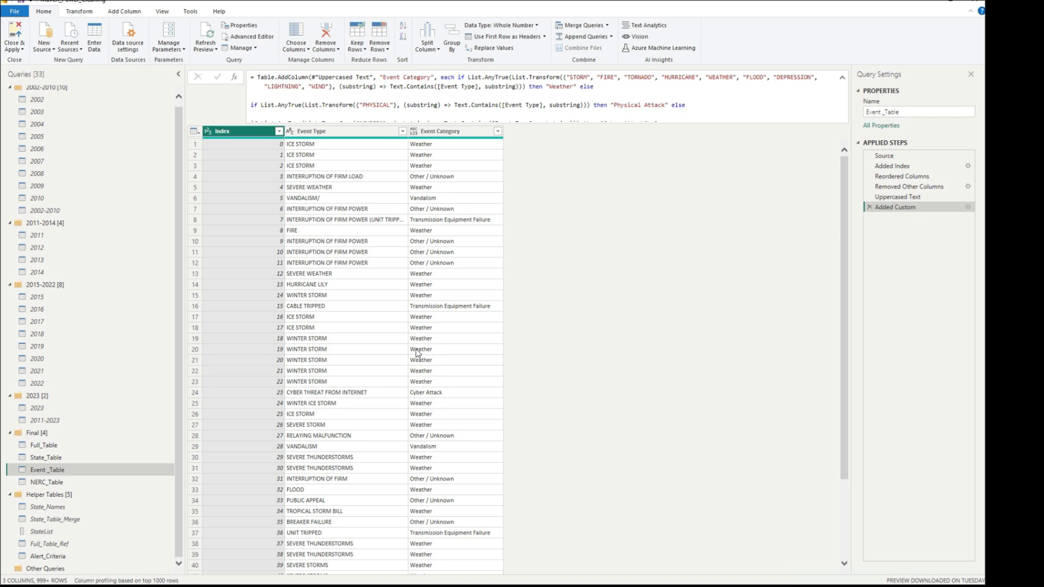
Step: Review how the Event Type rows are categorised down Event_Table and list the filter values of the Event Category column
scroll(305, 492, down, 4)
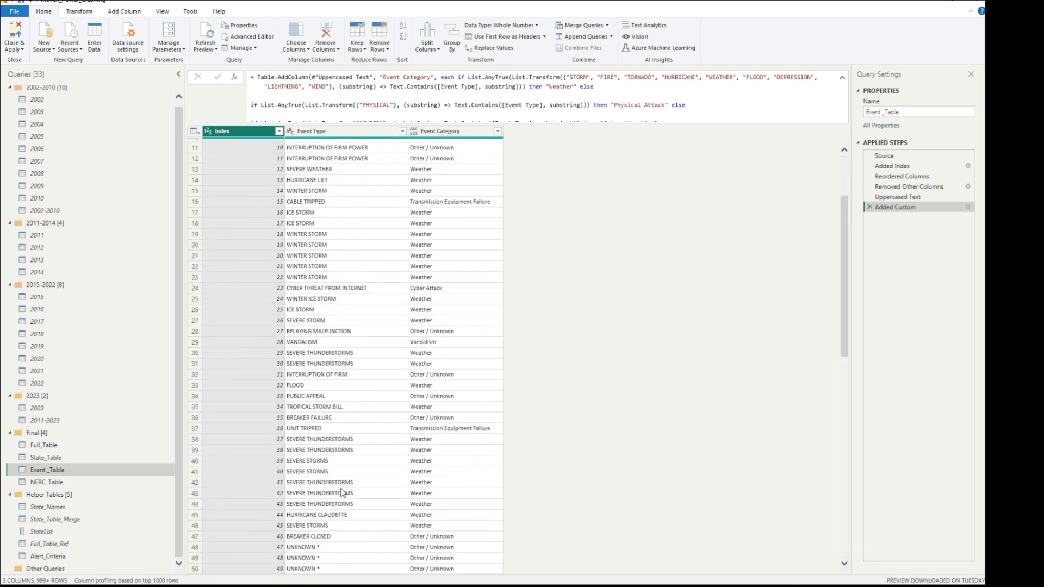
scroll(370, 461, down, 5)
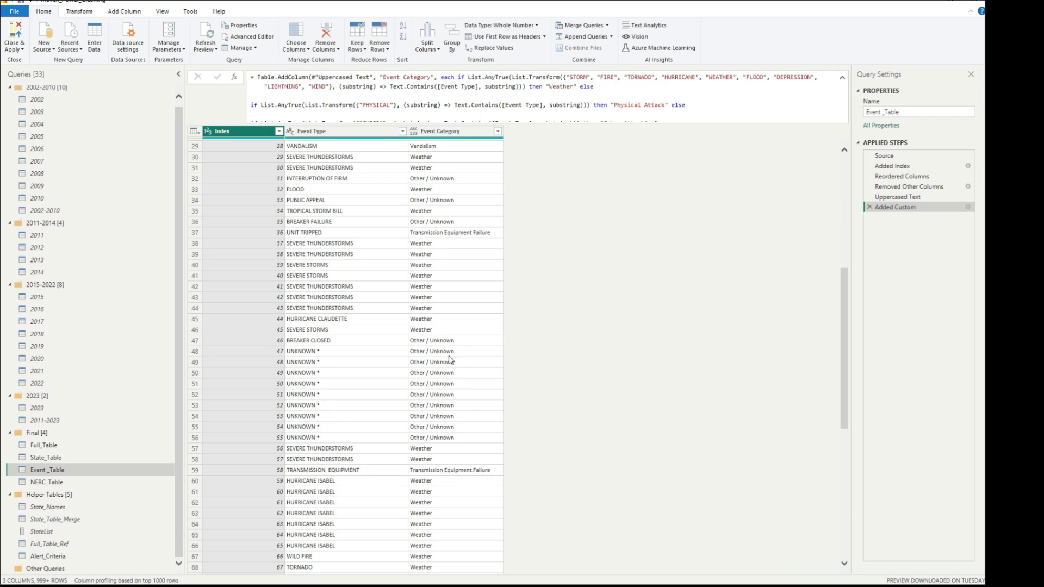
scroll(435, 364, down, 13)
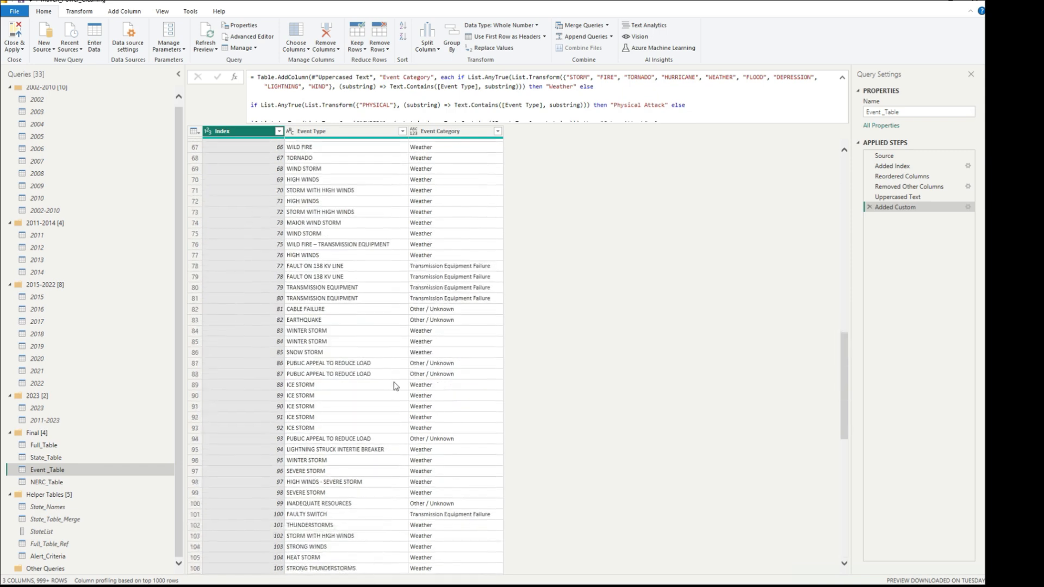
scroll(312, 424, down, 8)
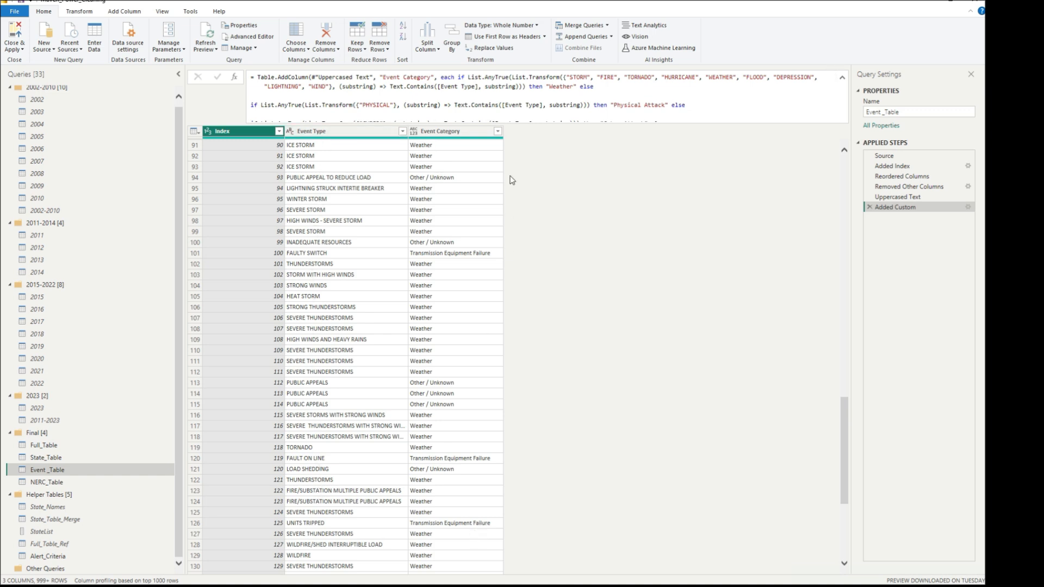
click(498, 131)
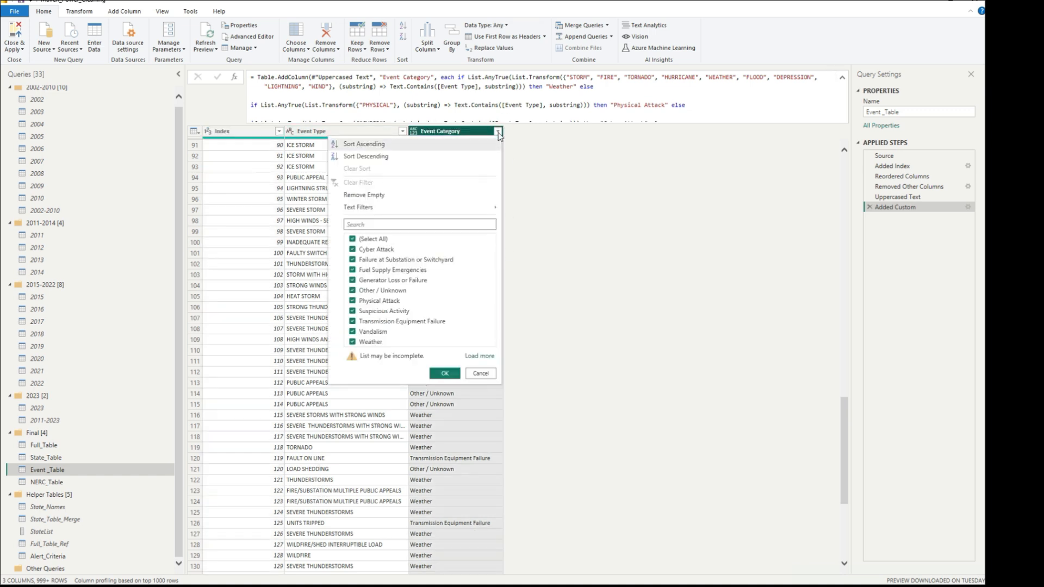
Step: Load the complete list of Event Category filter values, close it without filtering and look further down the rows
click(478, 356)
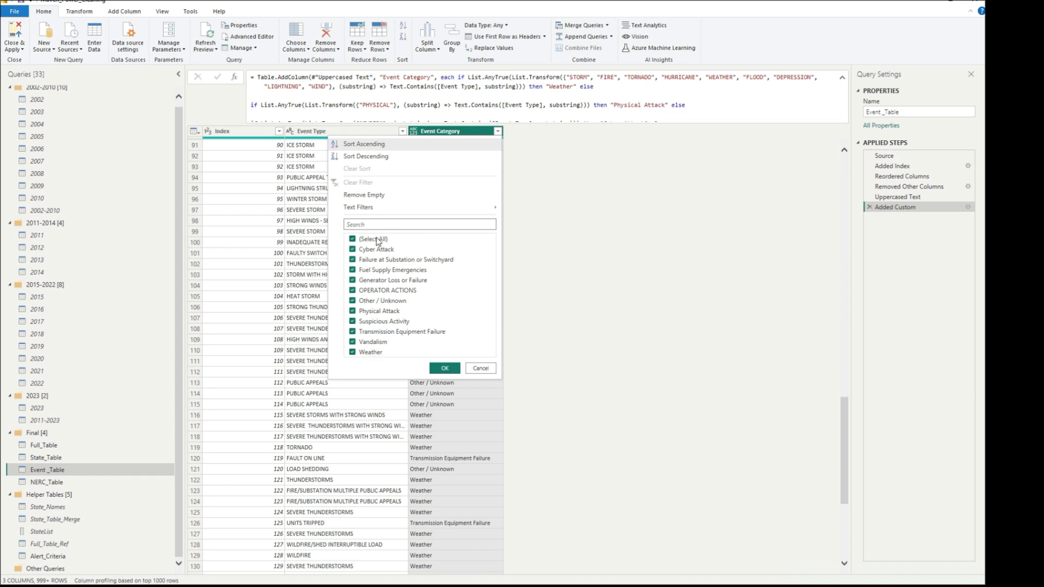
click(480, 368)
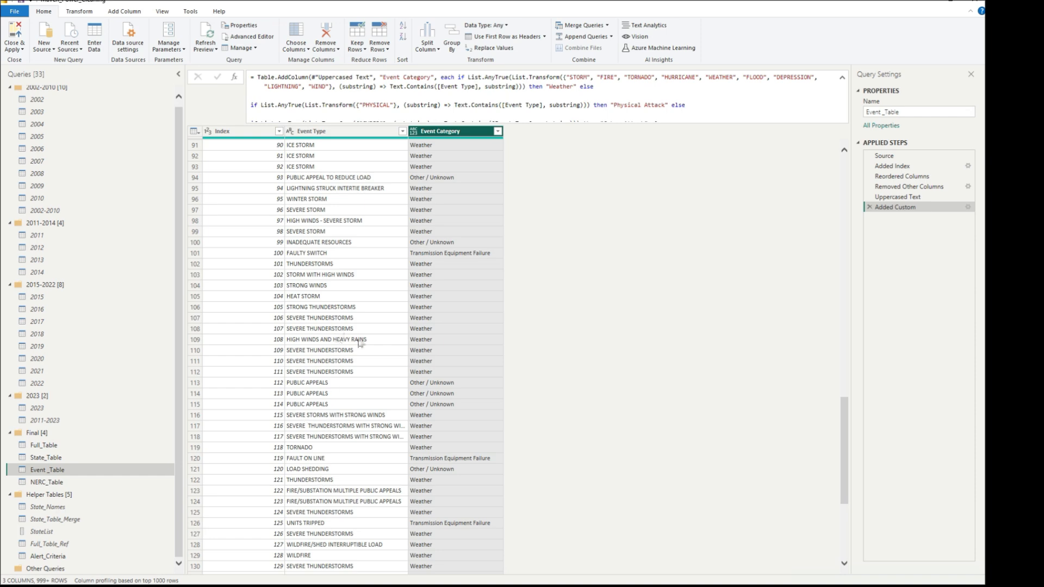
scroll(445, 311, down, 9)
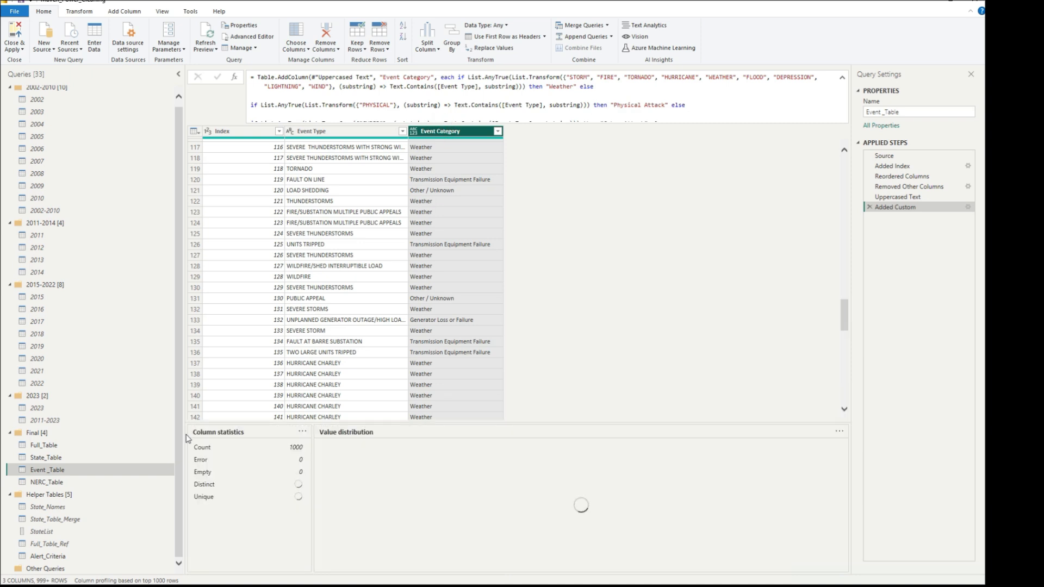
Step: Base the column profiling on the entire data set, change Event Category's type to text and examine its value distribution
click(159, 581)
click(159, 580)
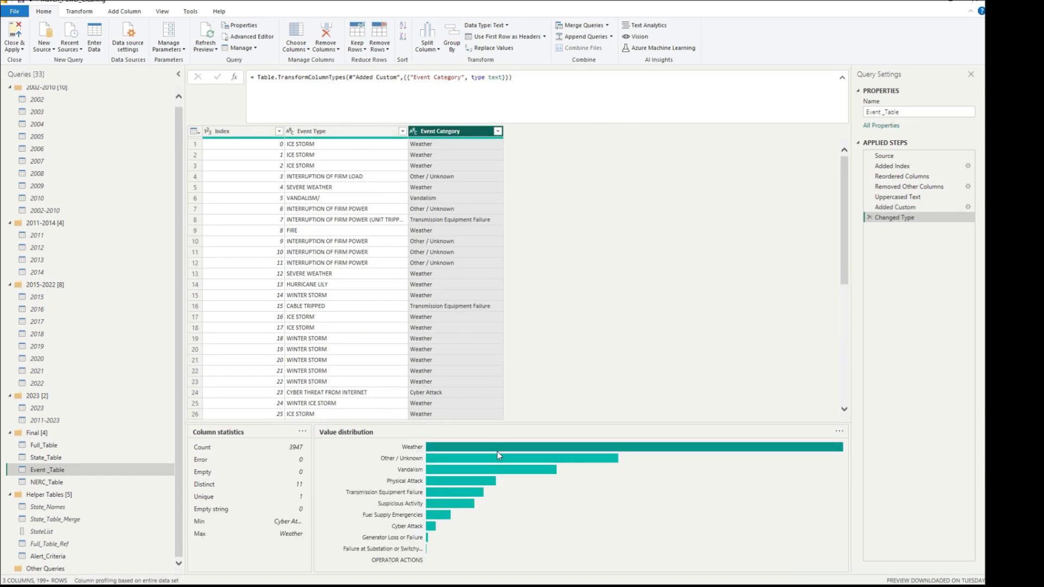
mouse_move(501, 451)
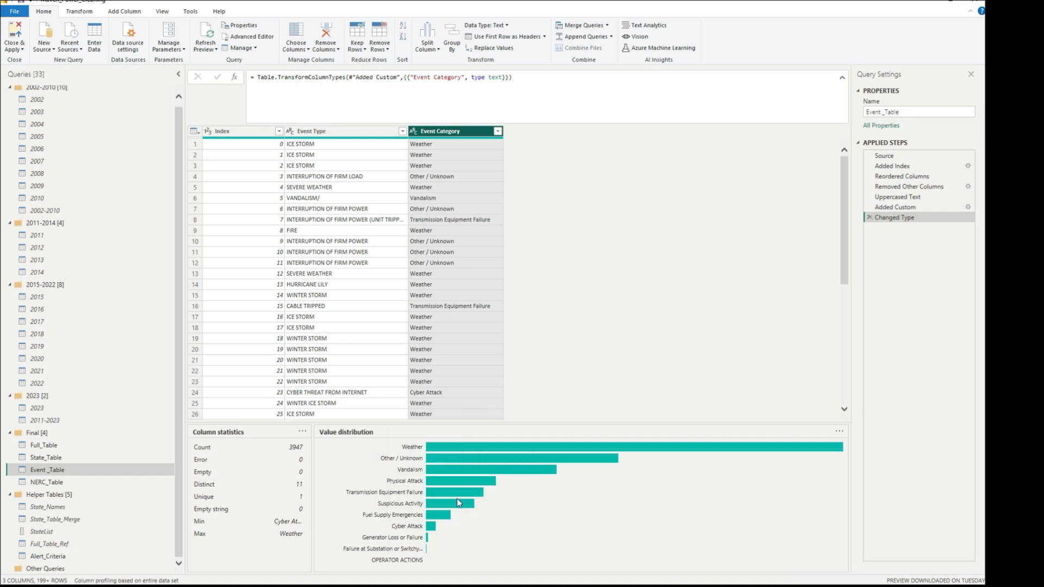
mouse_move(439, 456)
scroll(442, 277, down, 8)
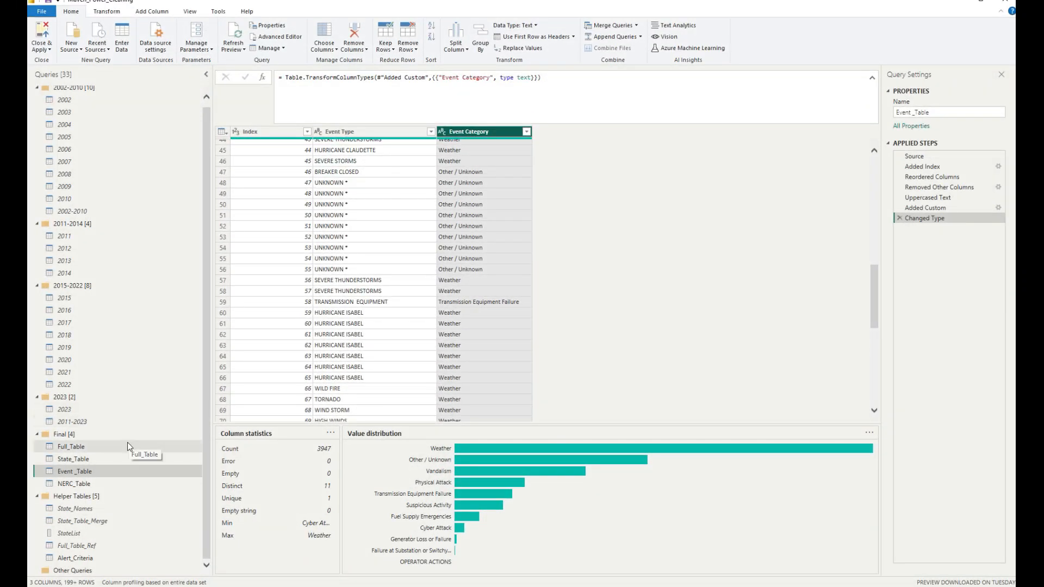
Step: Review Full_Table across its columns, checking the Number, Criteria and Alert Type values down the rows
click(84, 448)
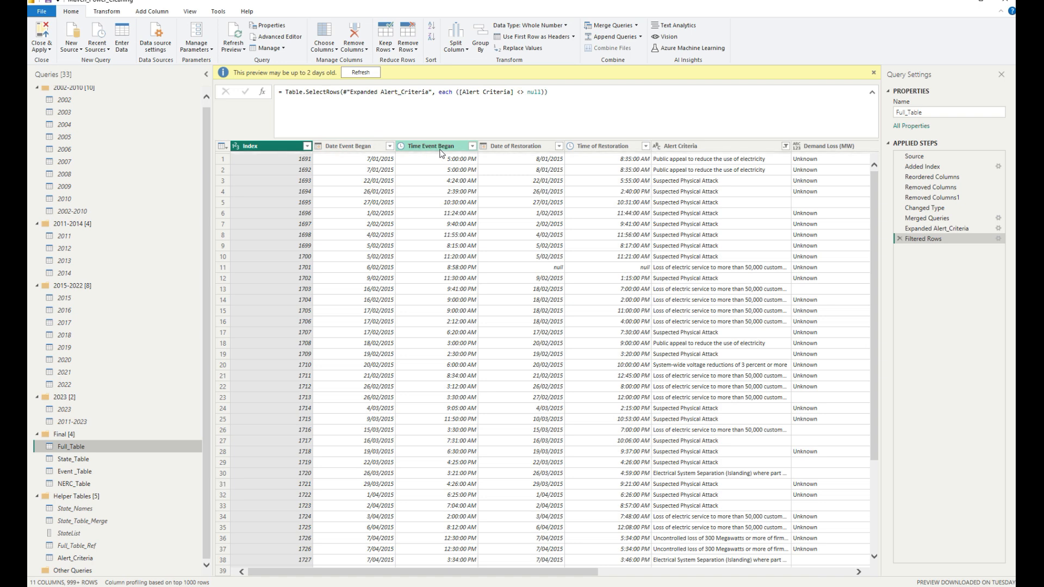
drag(541, 572, 797, 565)
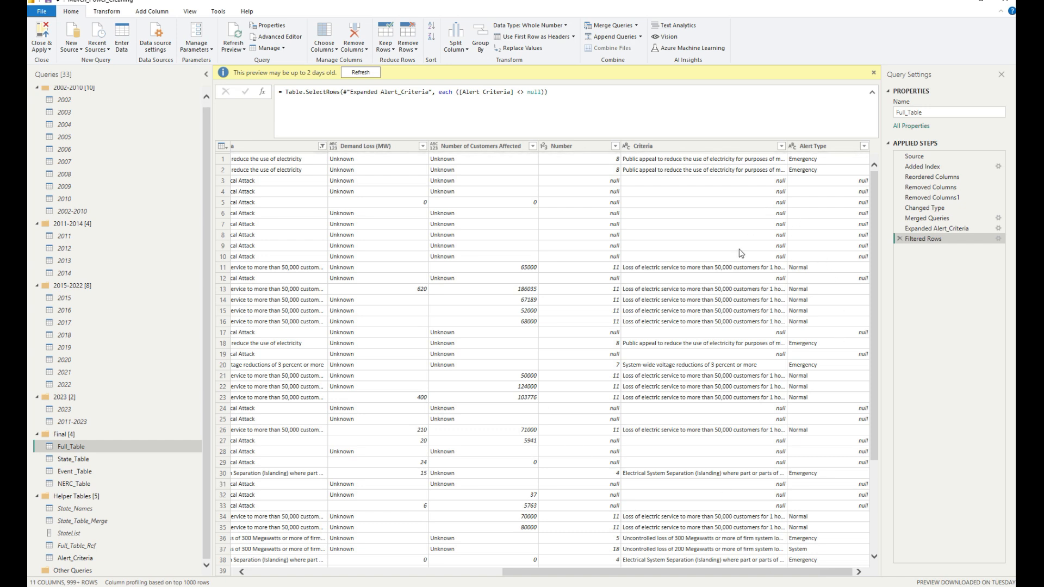
scroll(723, 429, down, 10)
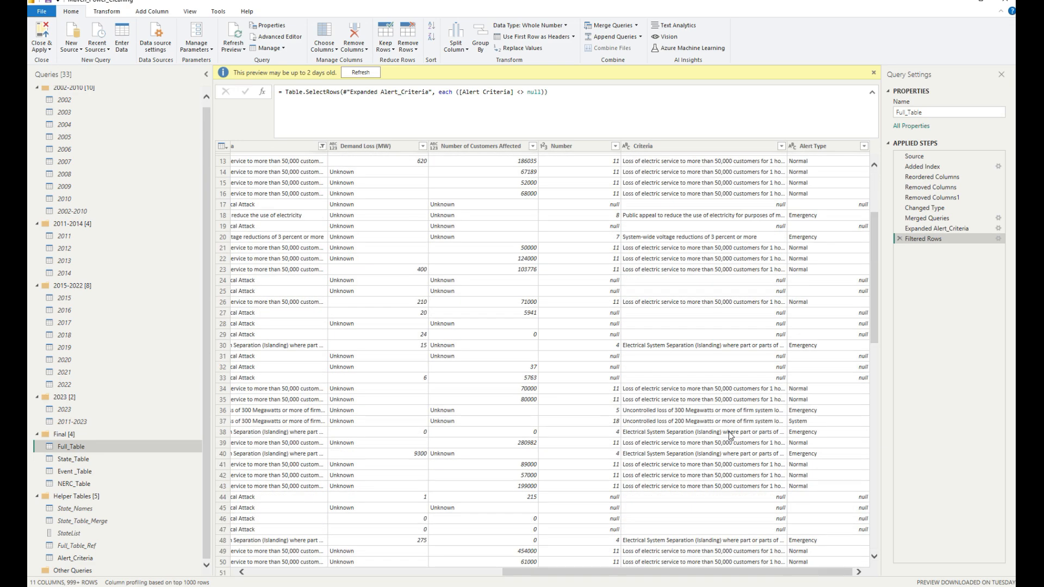
scroll(770, 471, down, 7)
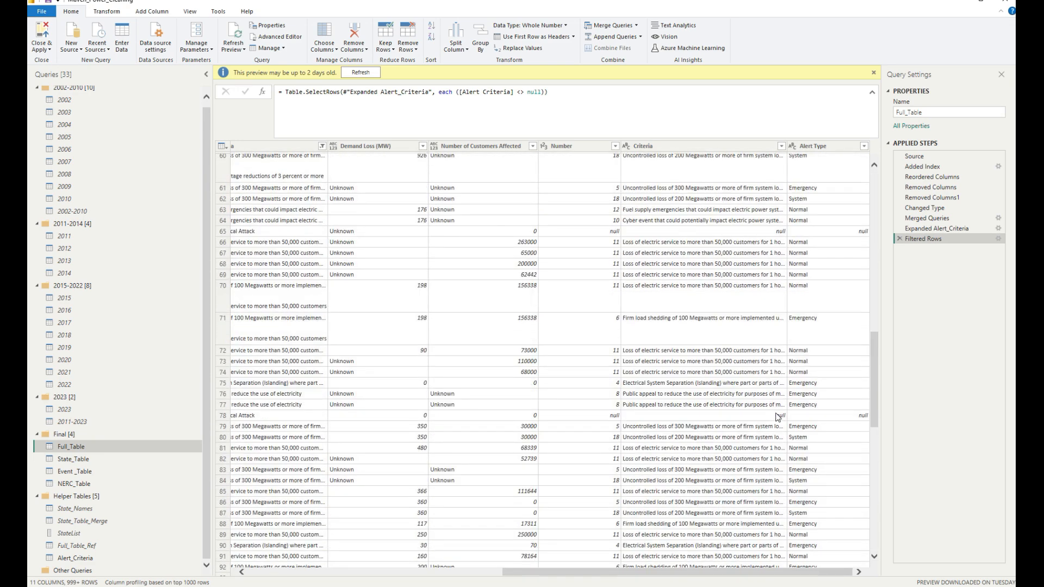
Step: Open State_Table and compare the Area Affected entries with the StateList values
click(84, 461)
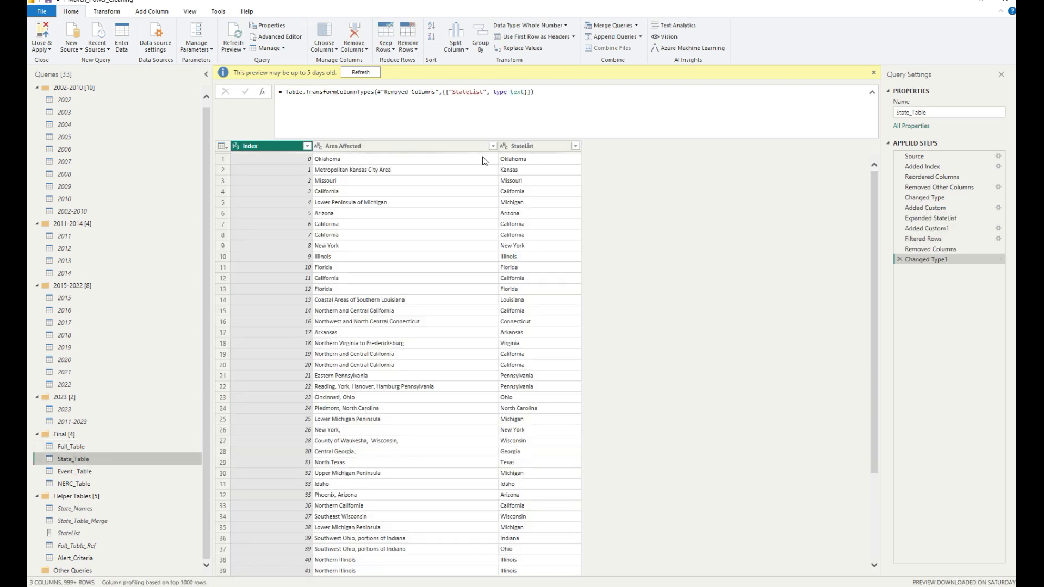
scroll(430, 182, down, 5)
scroll(458, 237, up, 5)
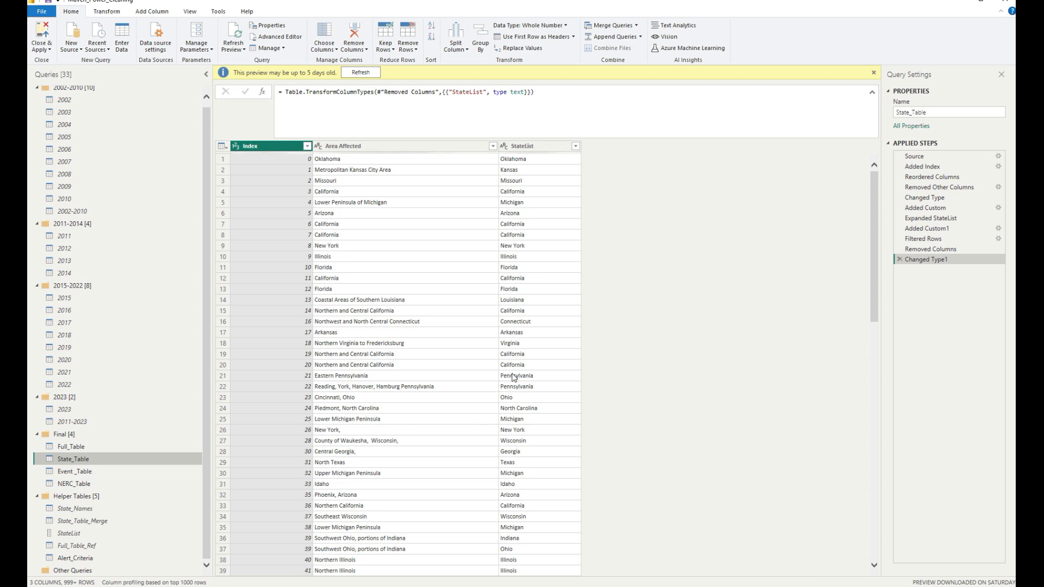
Step: Reopen Event_Table, read its category conditions in the Advanced Editor and close the editor without saving changes
click(84, 471)
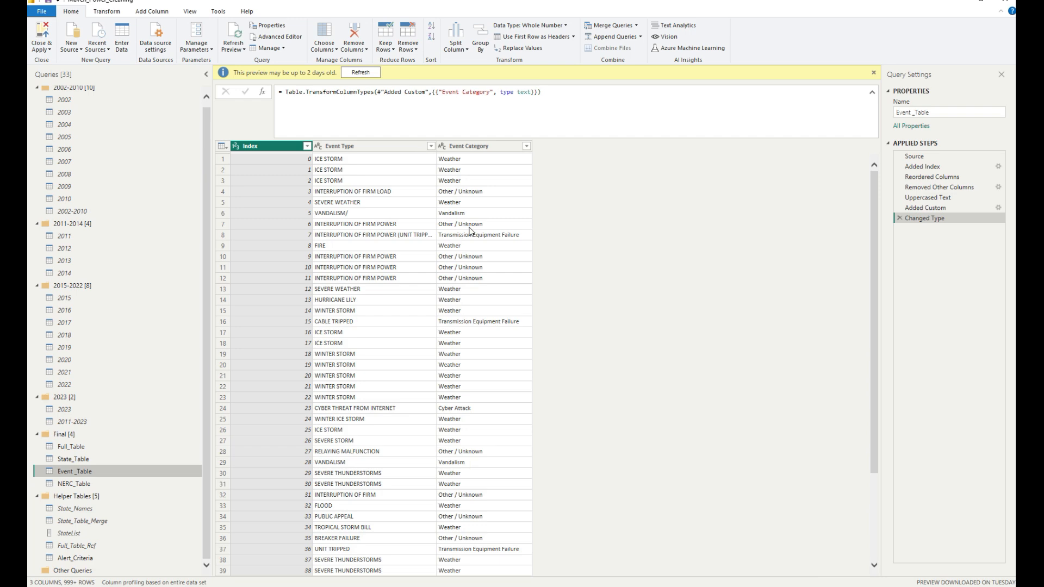
click(275, 37)
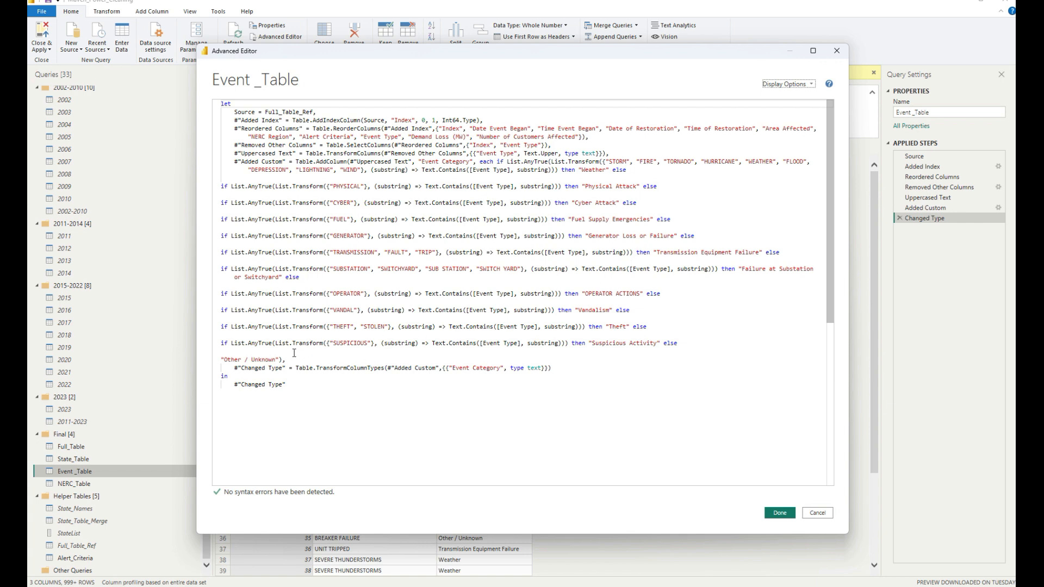
click(817, 512)
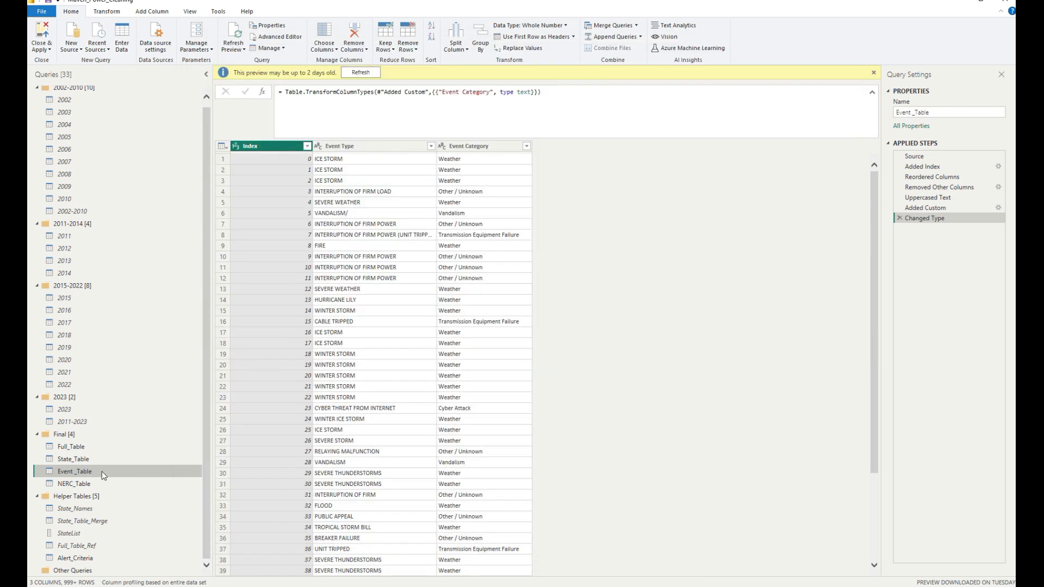
Step: Check NERC_Table's NERC Region and NERC Clean columns, then return through State_Table to Full_Table's Demand Loss (MW) to Alert Type columns
click(70, 484)
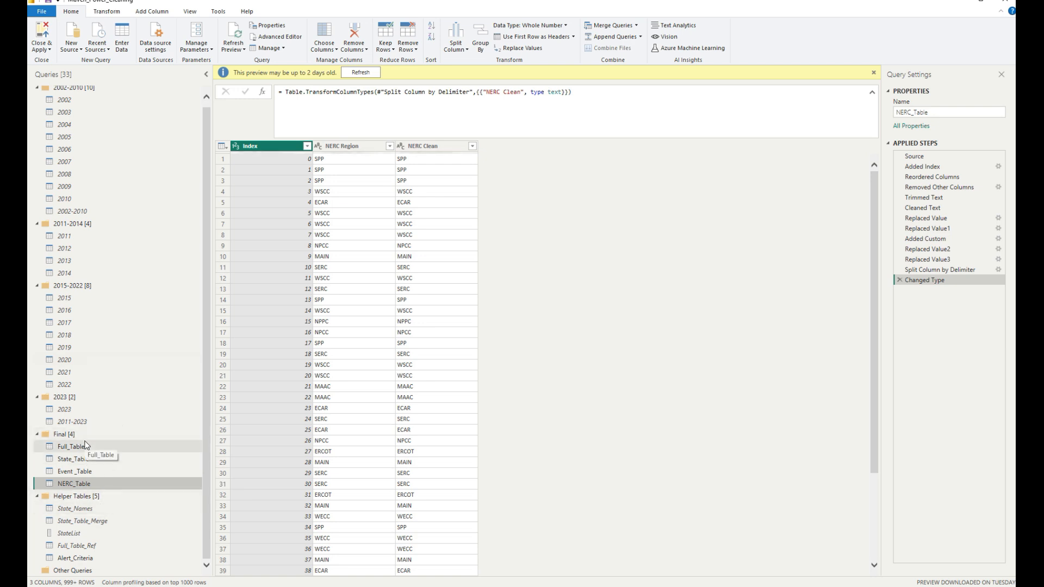
click(80, 460)
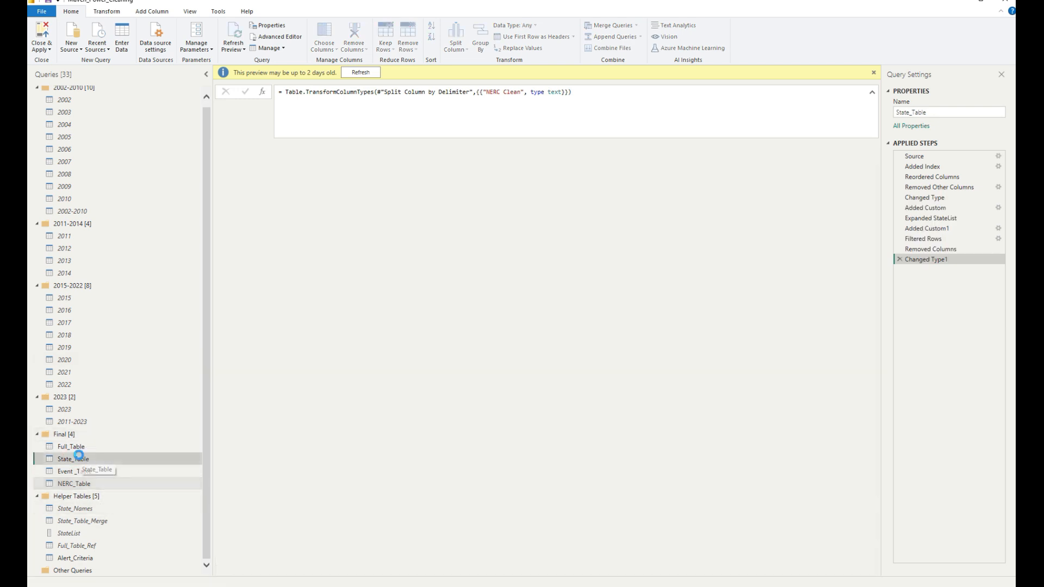
click(76, 447)
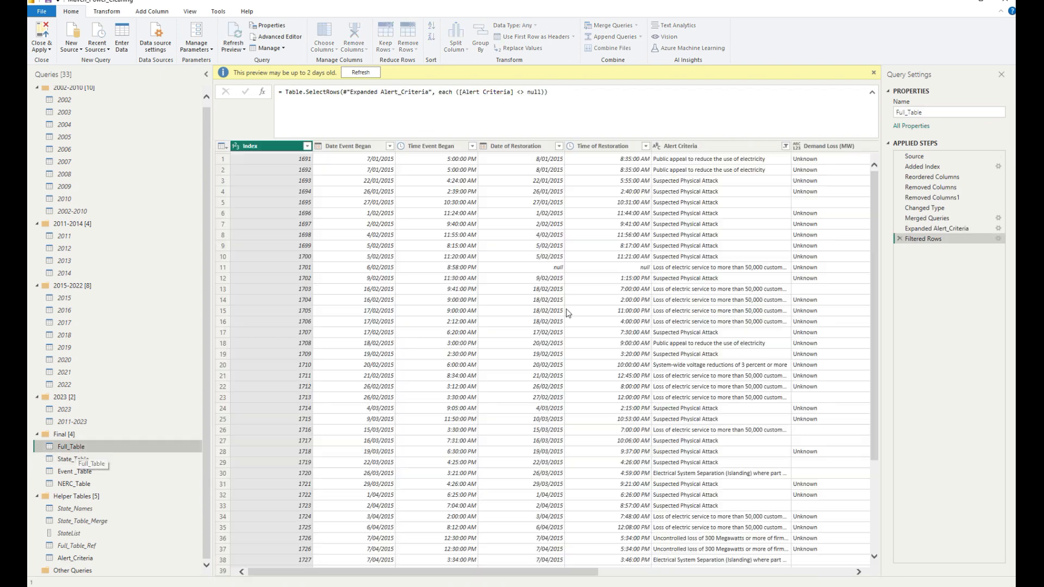
drag(580, 572, 835, 572)
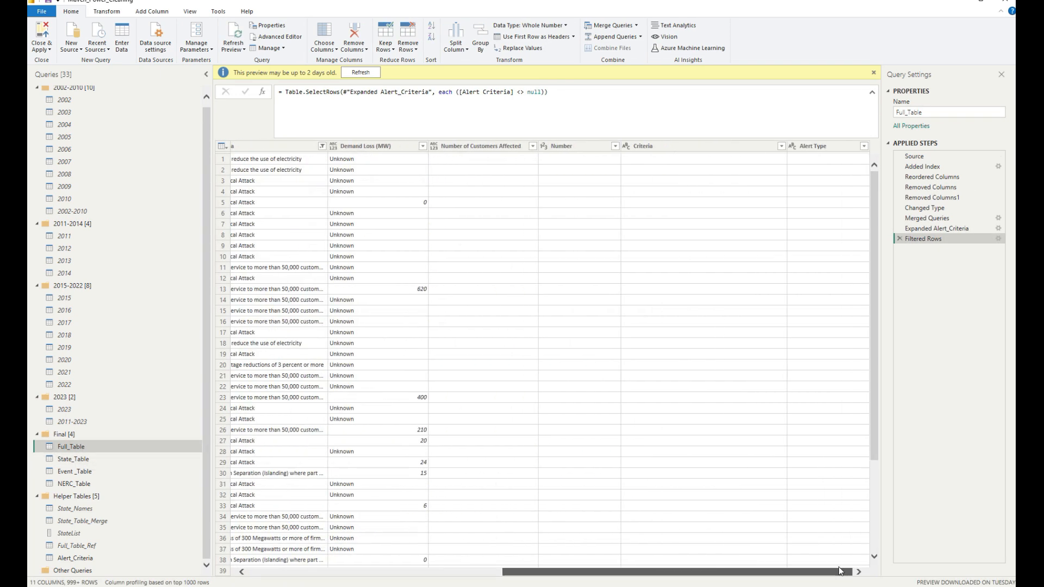